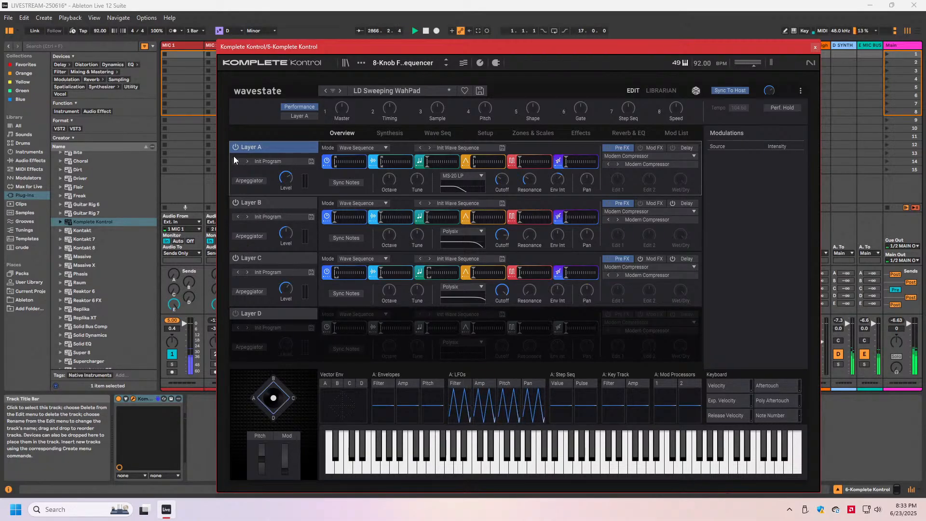
- Turn off Layer B and Layer C so that only Layer A plays
click(235, 203)
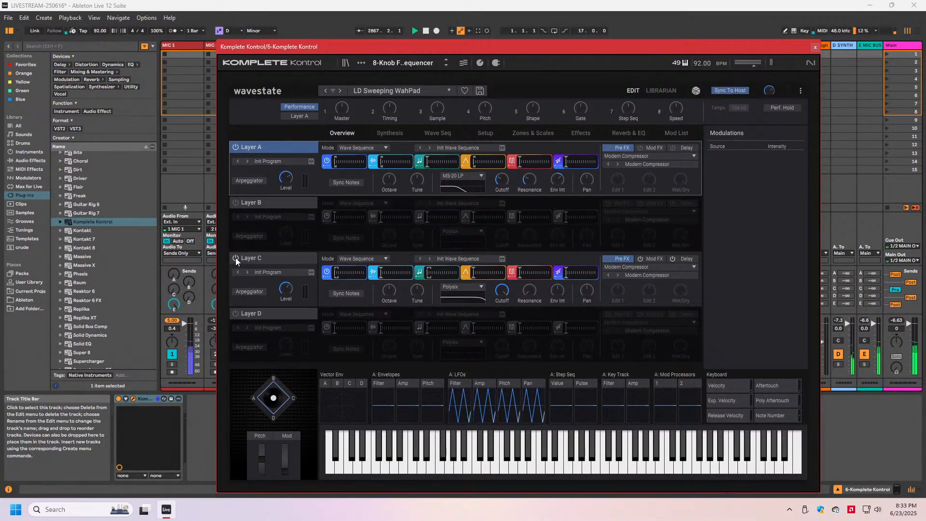
click(236, 258)
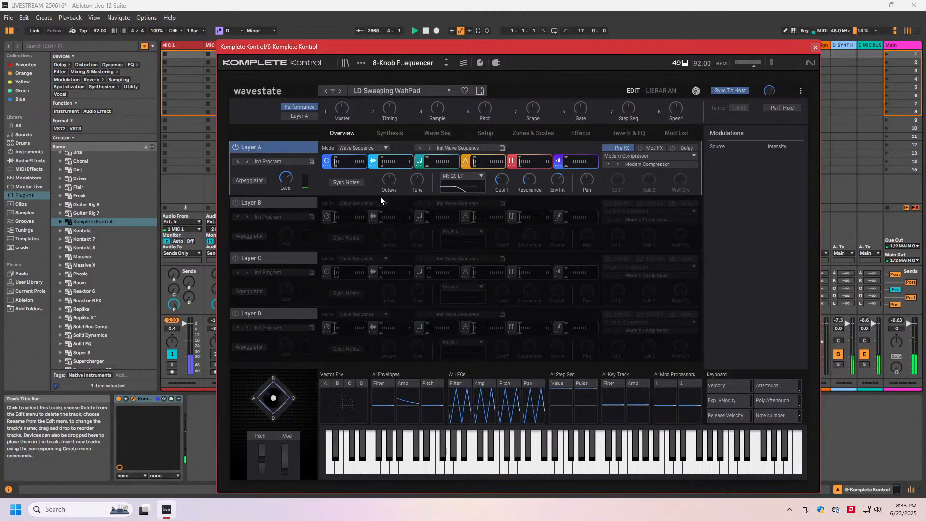
- Set Layer A's filter type to 2-pole LP and lower its cutoff slightly
click(387, 134)
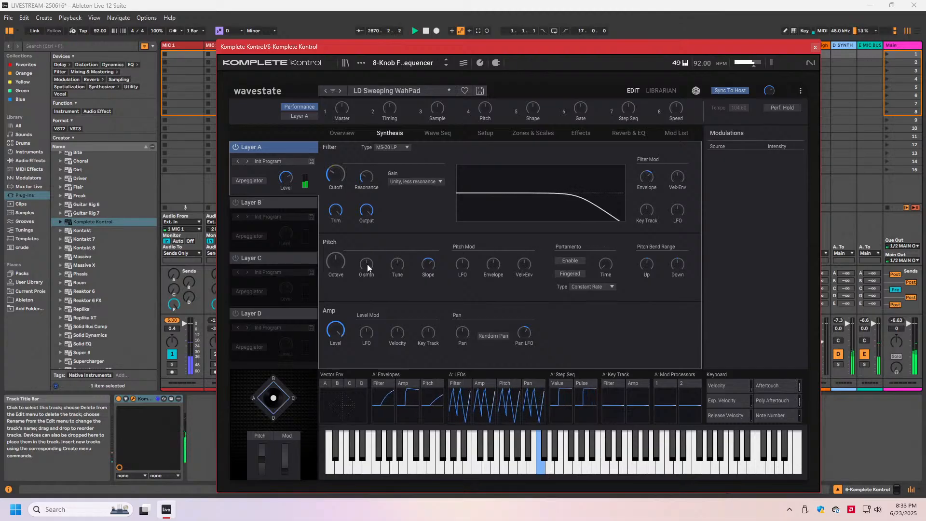
click(394, 147)
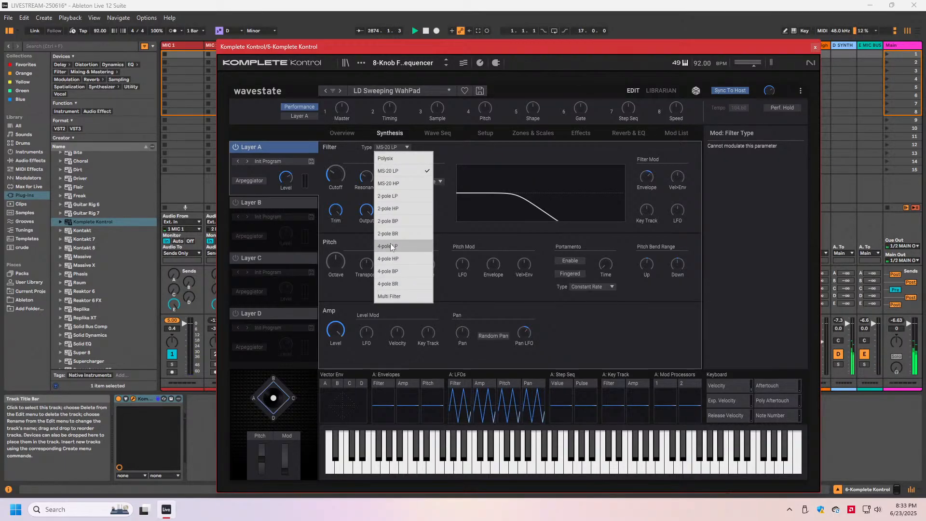
click(390, 197)
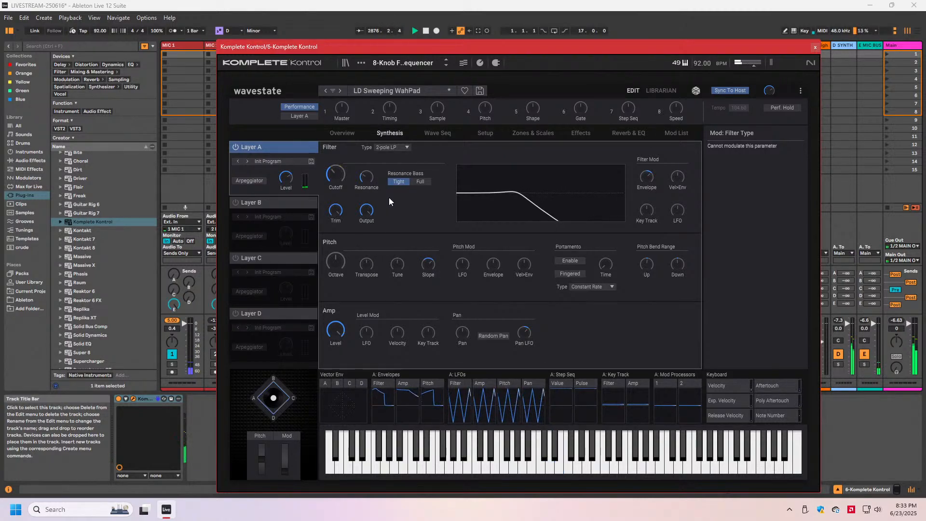
click(334, 173)
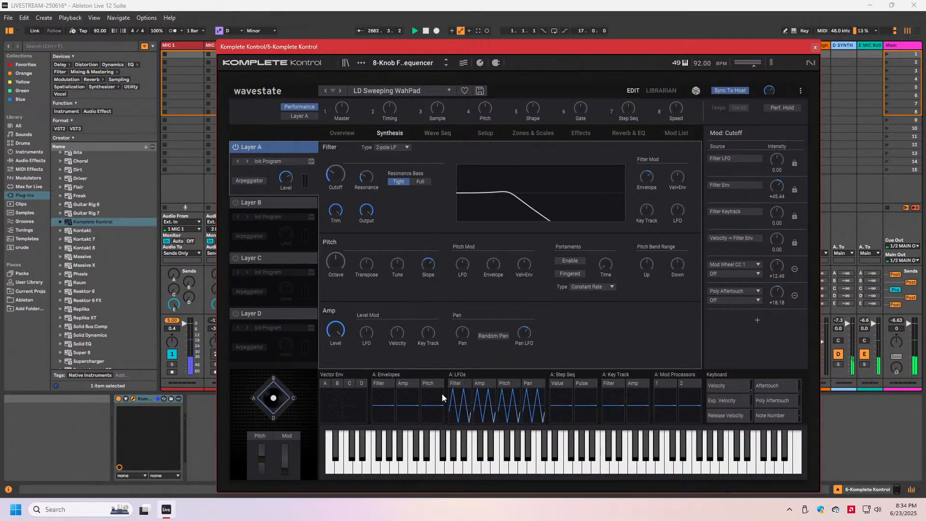
- Shorten the attack and raise the sustain of Layer A's filter envelope
click(386, 385)
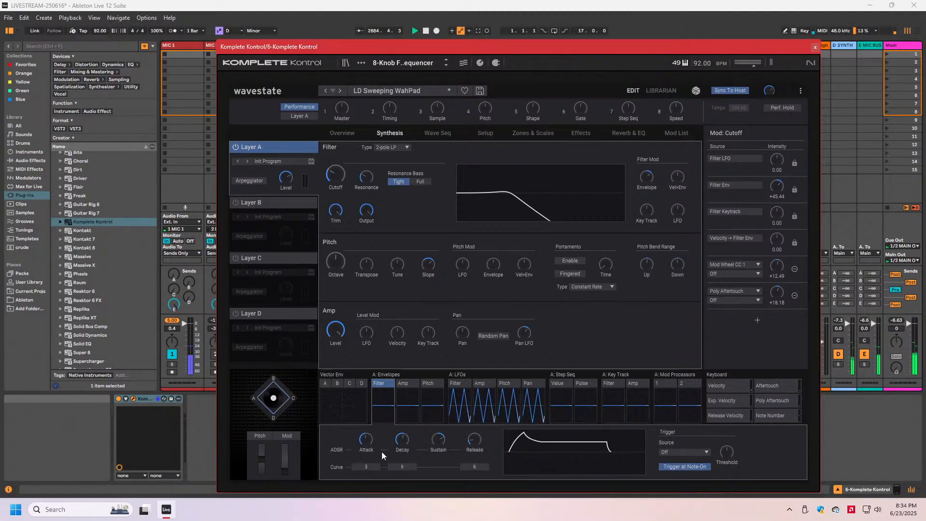
click(365, 448)
drag(364, 449, 364, 456)
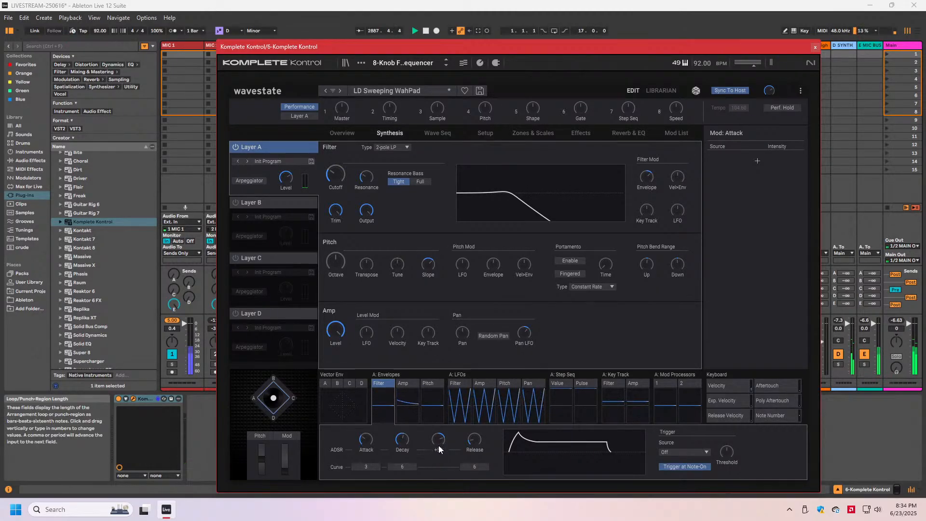
mouse_move(438, 440)
mouse_down()
mouse_move(436, 459)
mouse_move(441, 426)
mouse_up()
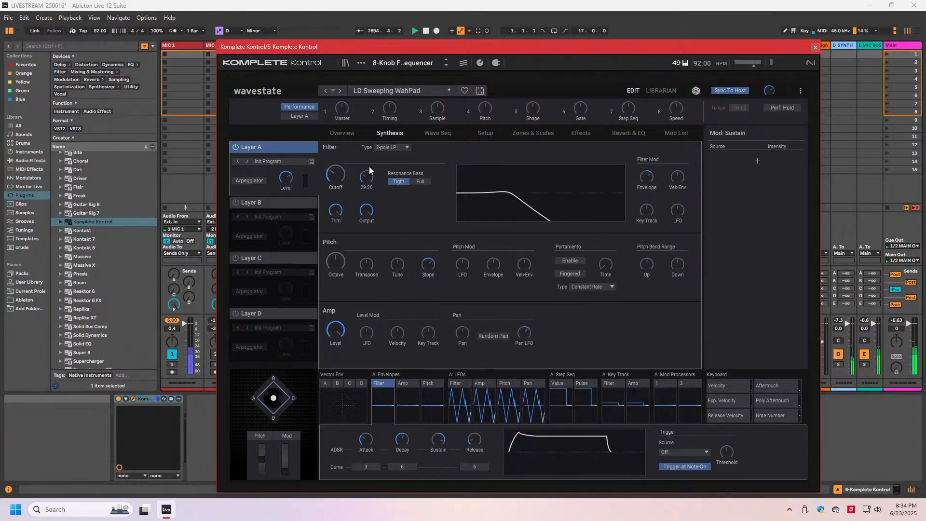
- Display Layer A's wave sequence lanes and select the first step of the Sample lane
click(430, 137)
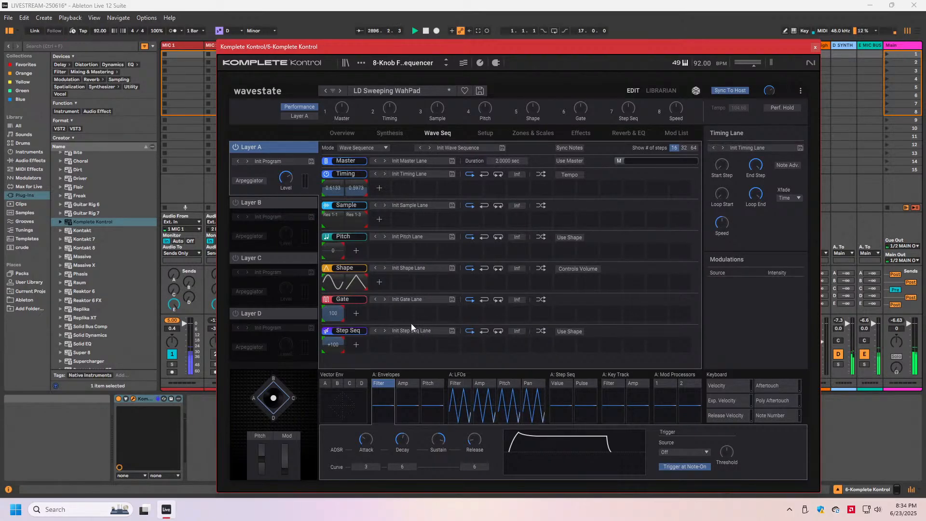
click(331, 221)
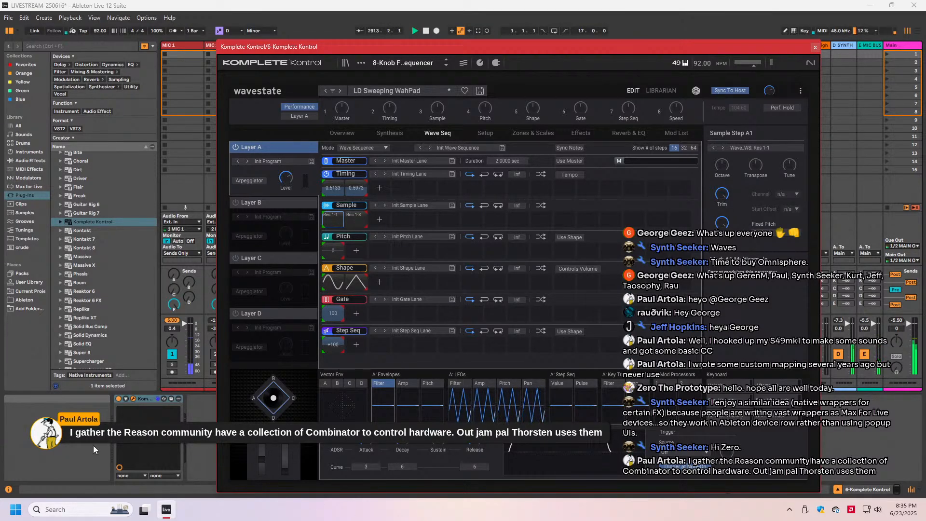
- Move the plug-in window clear of the device view and check the Komplete Kontrol device's unfolded parameters
drag(397, 46, 787, 86)
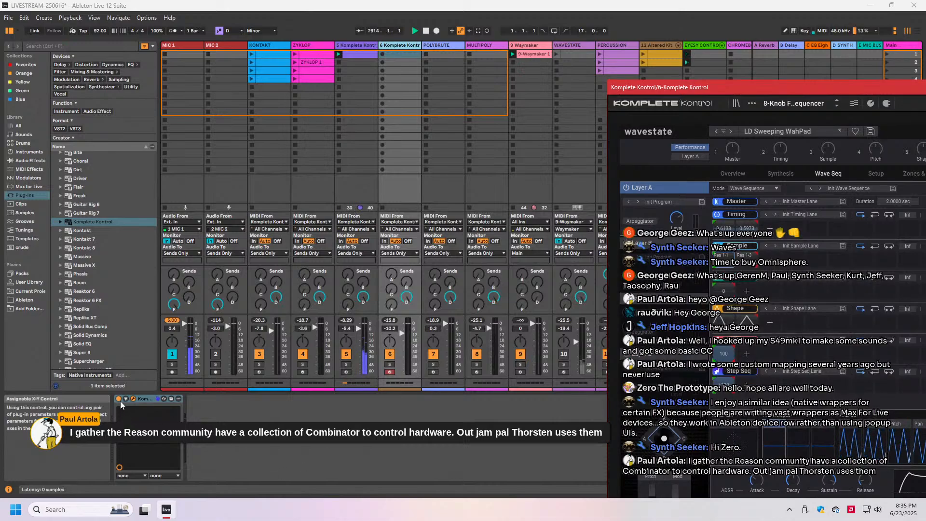
drag(788, 89, 562, 42)
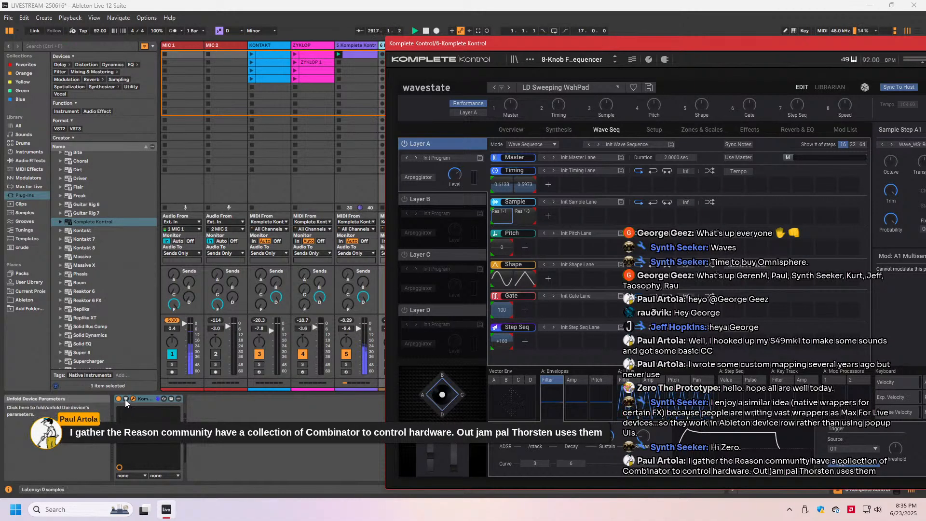
click(147, 411)
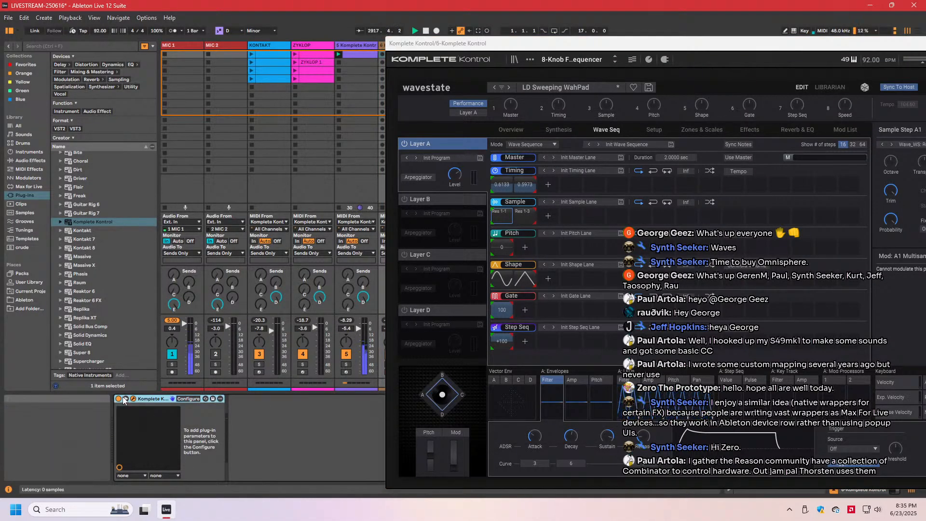
click(124, 399)
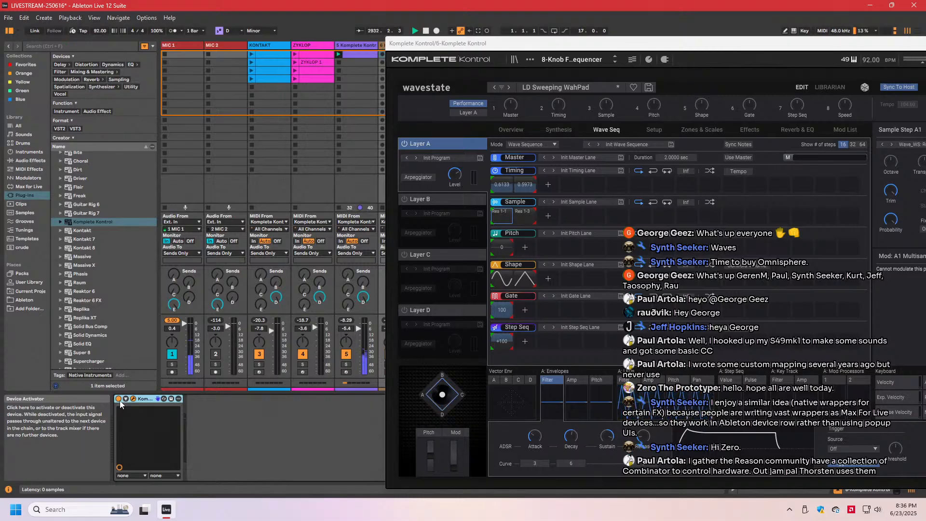
drag(525, 45, 157, 35)
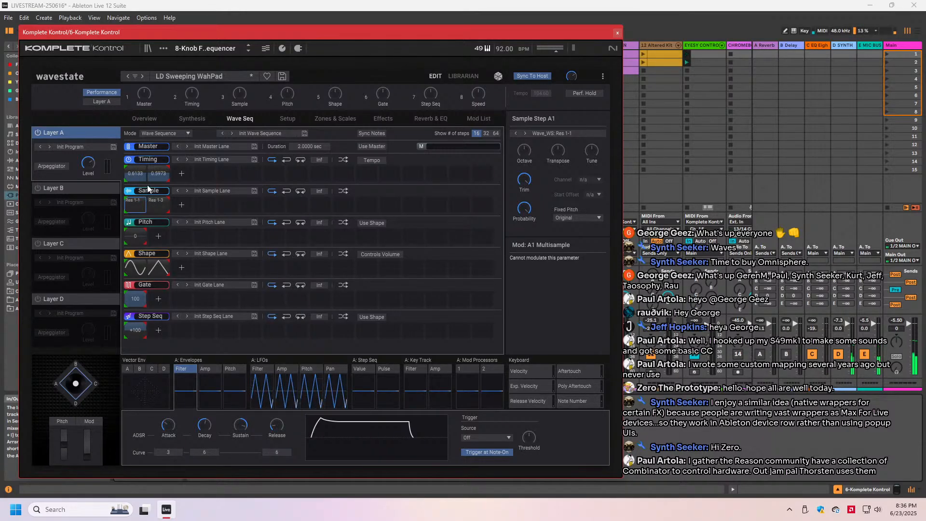
- Browse the Lead multisamples available for the first step of the Sample lane
click(133, 208)
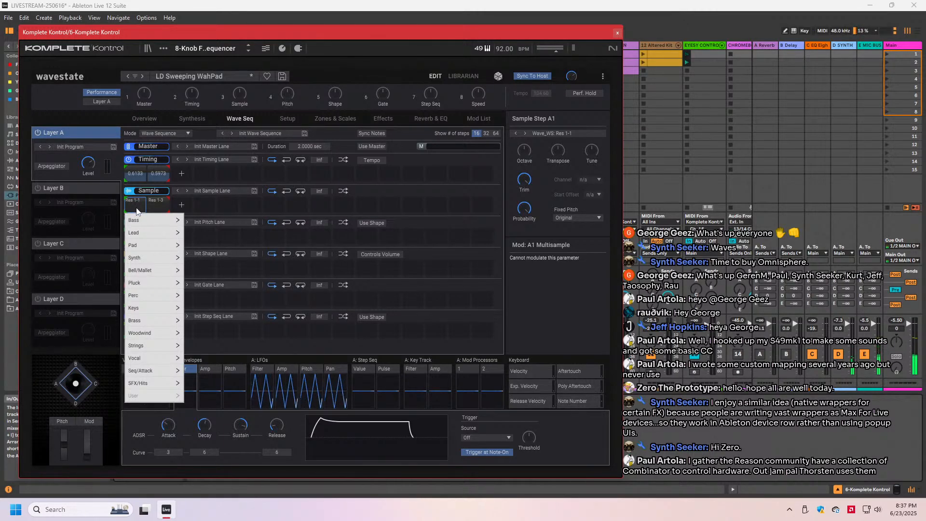
mouse_move(138, 258)
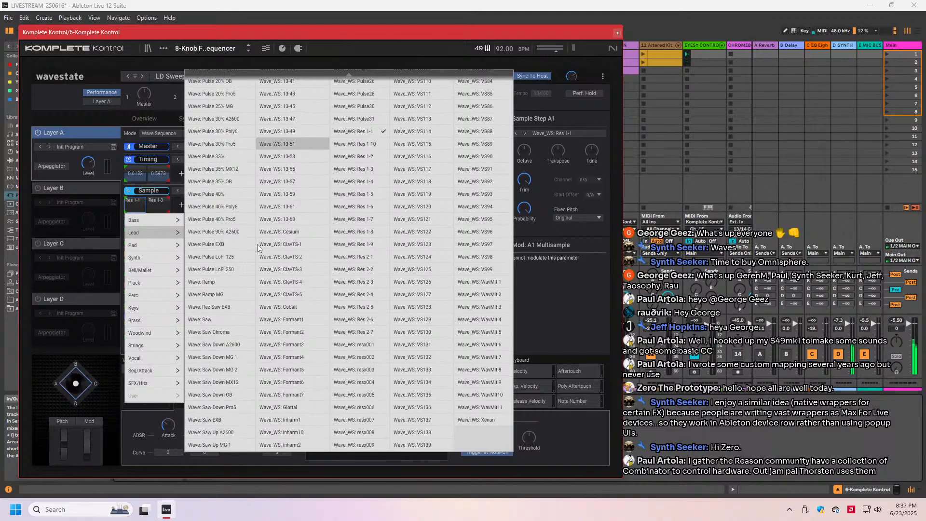
scroll(259, 248, up, 5)
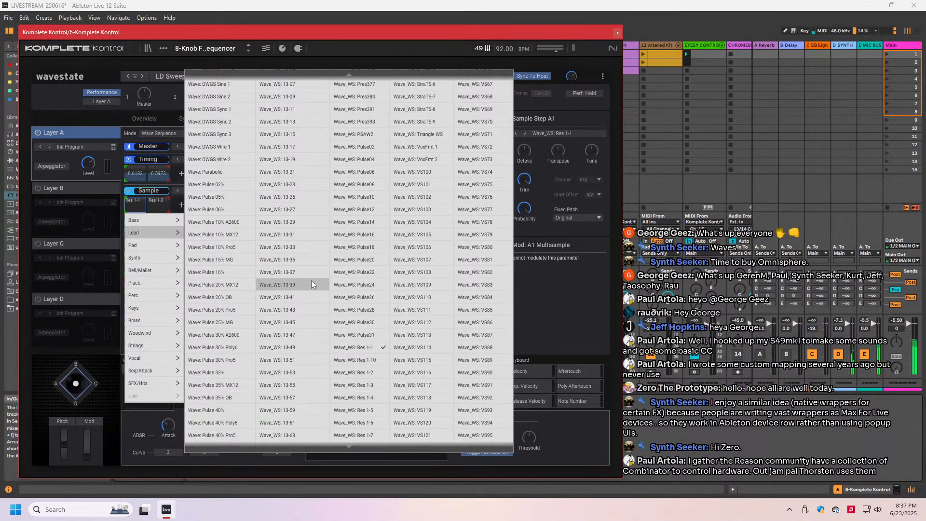
scroll(356, 278, down, 1)
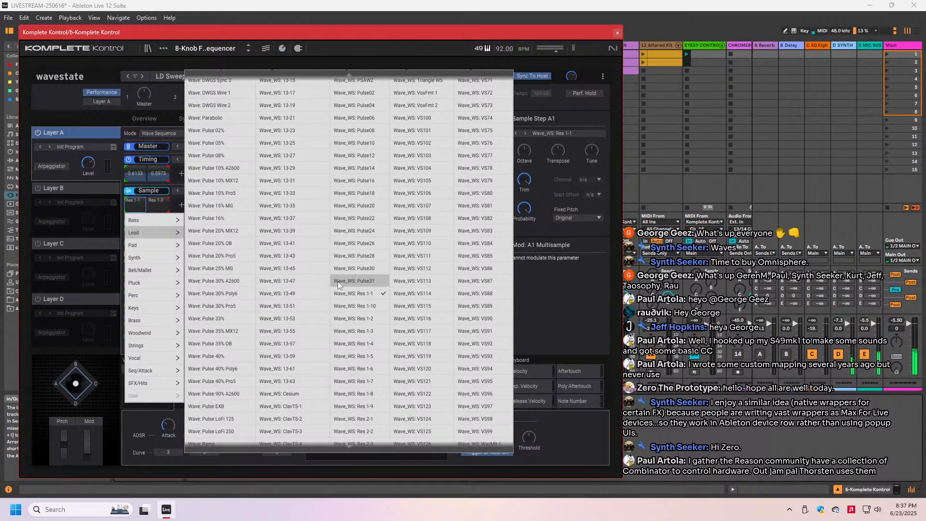
scroll(261, 283, up, 13)
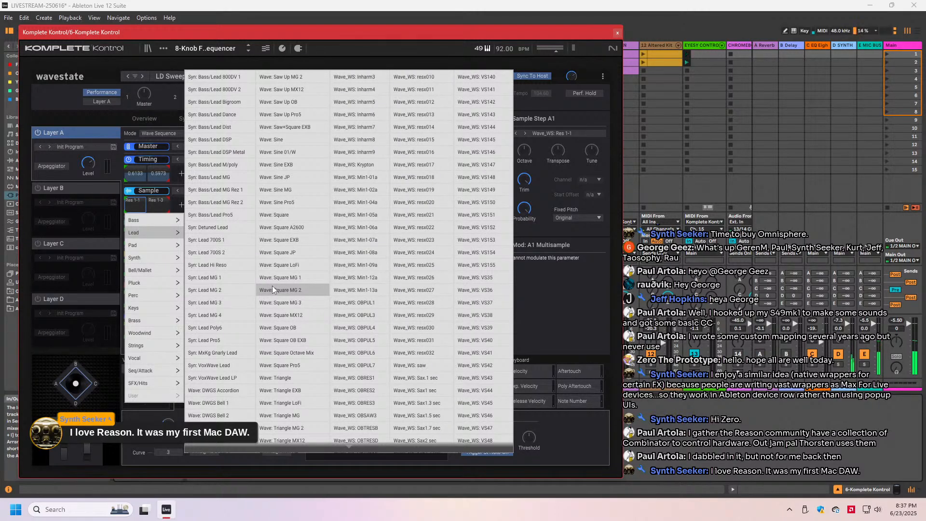
scroll(289, 303, down, 3)
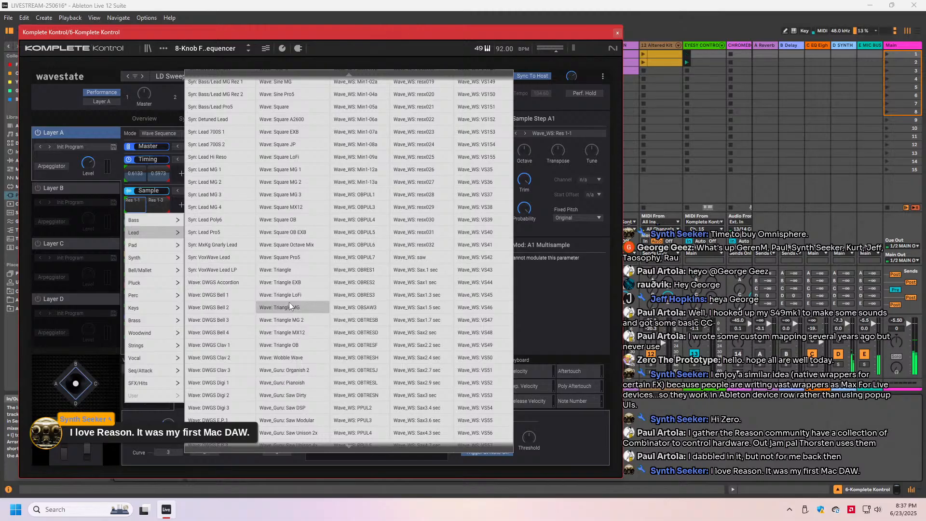
scroll(288, 304, down, 4)
scroll(281, 315, up, 2)
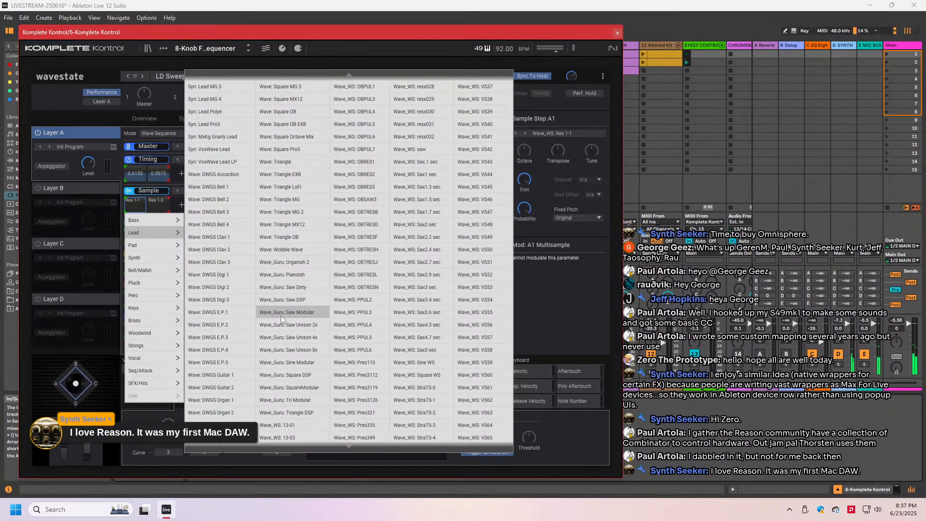
scroll(281, 316, up, 2)
scroll(281, 316, up, 6)
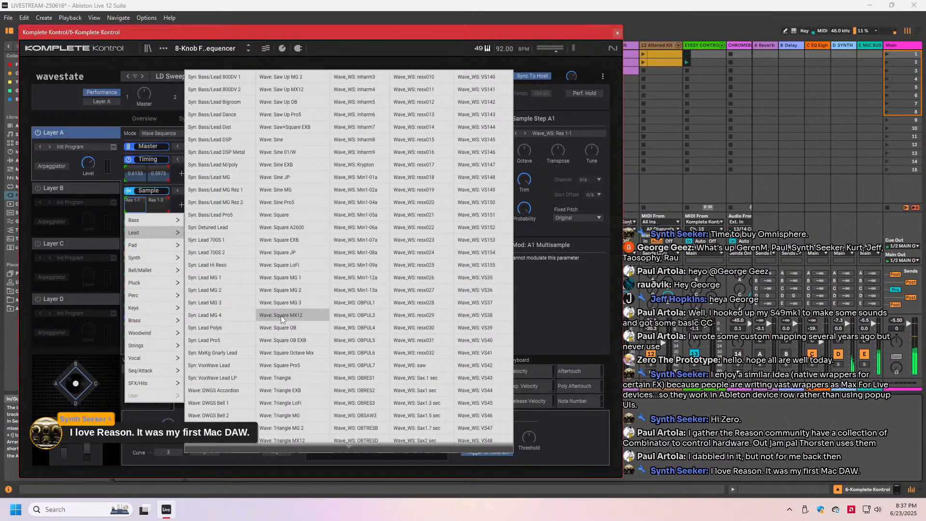
scroll(281, 315, down, 6)
scroll(280, 317, down, 18)
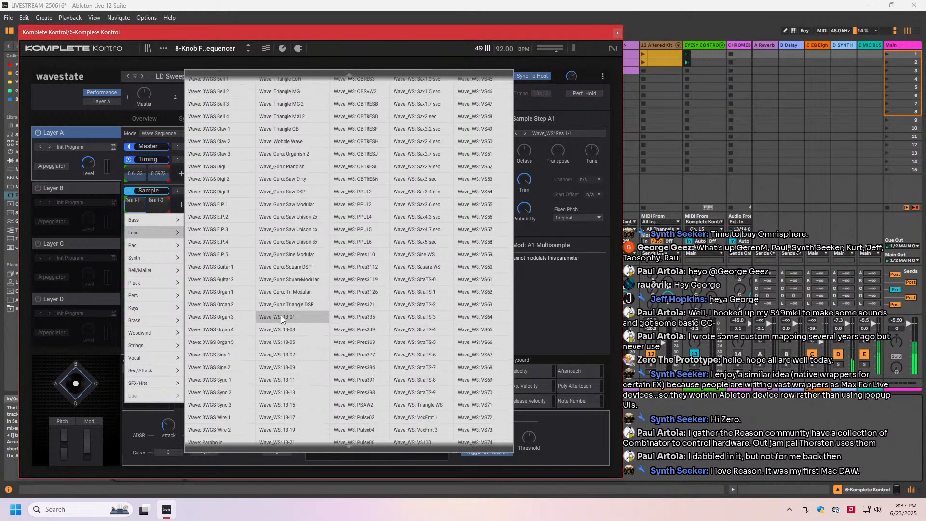
scroll(281, 316, down, 6)
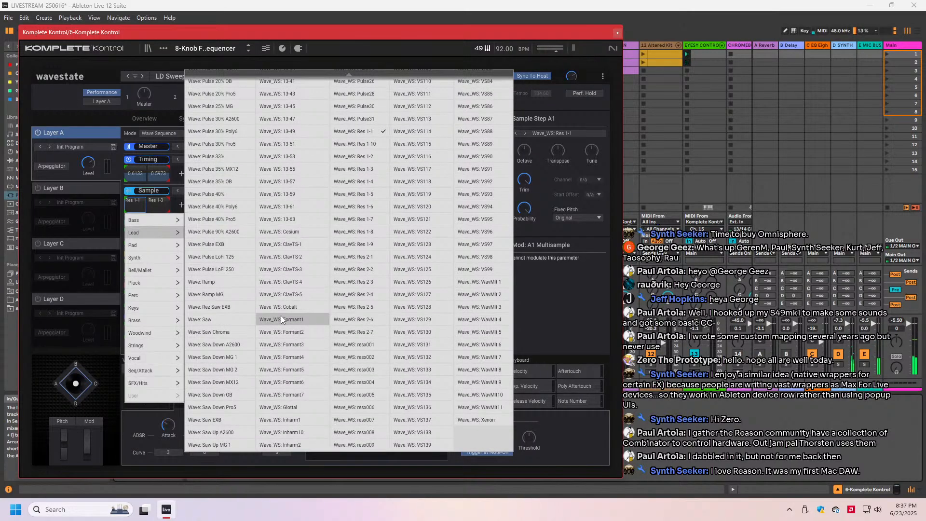
scroll(281, 316, up, 10)
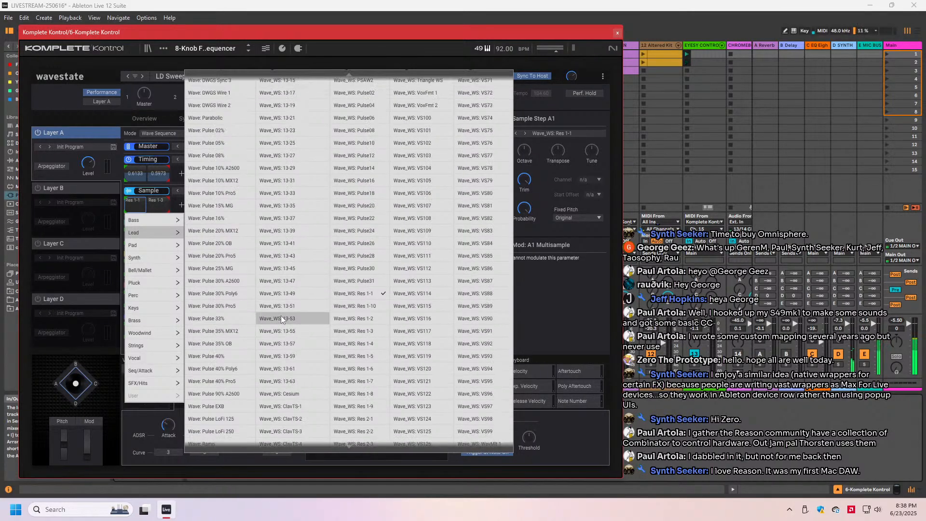
scroll(281, 315, up, 8)
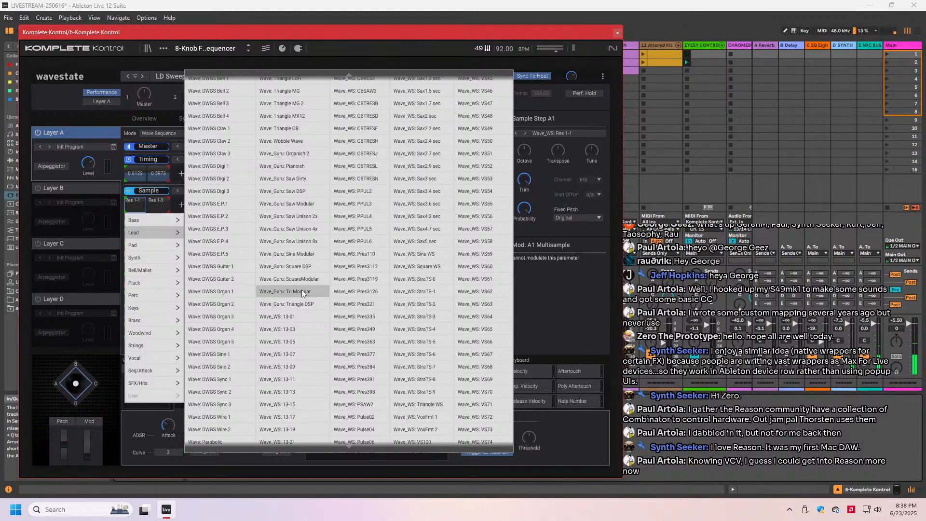
scroll(280, 295, down, 10)
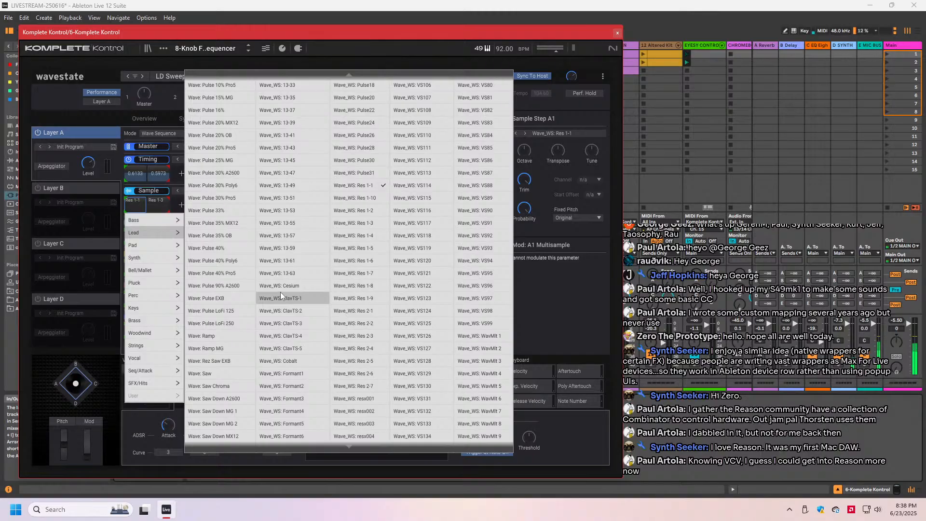
scroll(281, 296, down, 2)
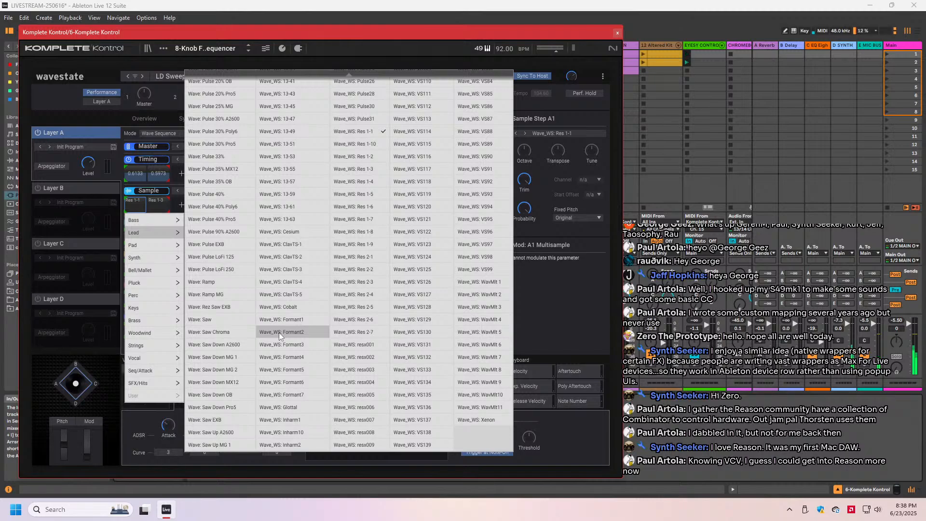
scroll(278, 332, down, 10)
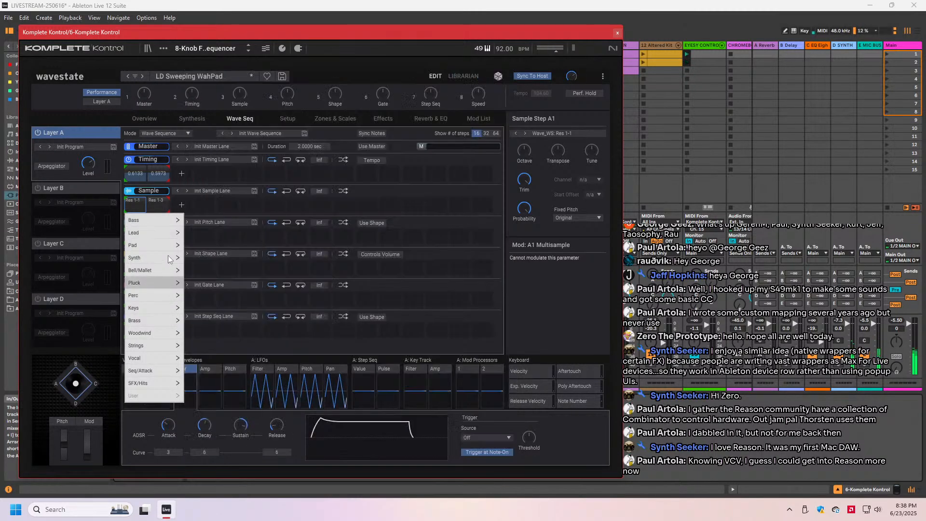
- Assign the Synth multisample Syn: Lead MG 1 to the first step of the Sample lane
mouse_move(148, 256)
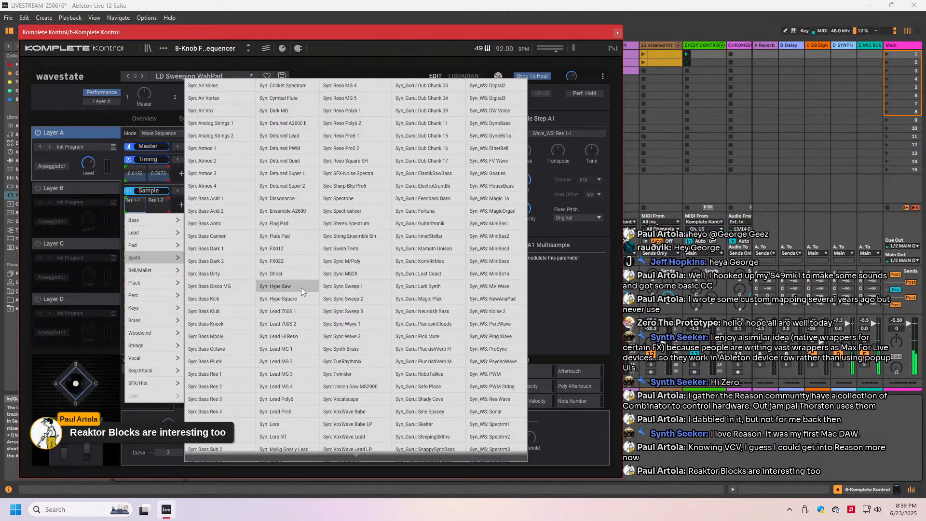
scroll(288, 299, down, 2)
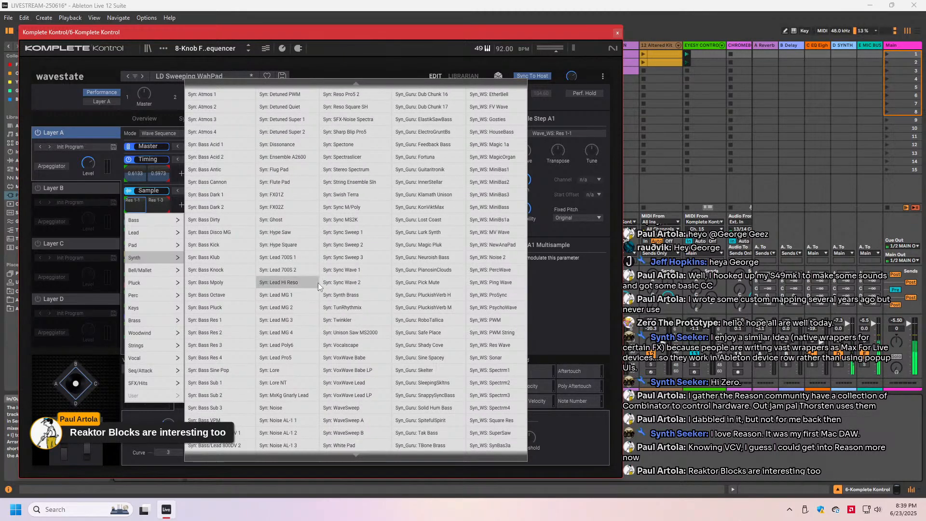
click(285, 296)
- Assign the Synth multisample Syn: Lead MG 3 to the second step of Layer A's Sample lane
click(154, 204)
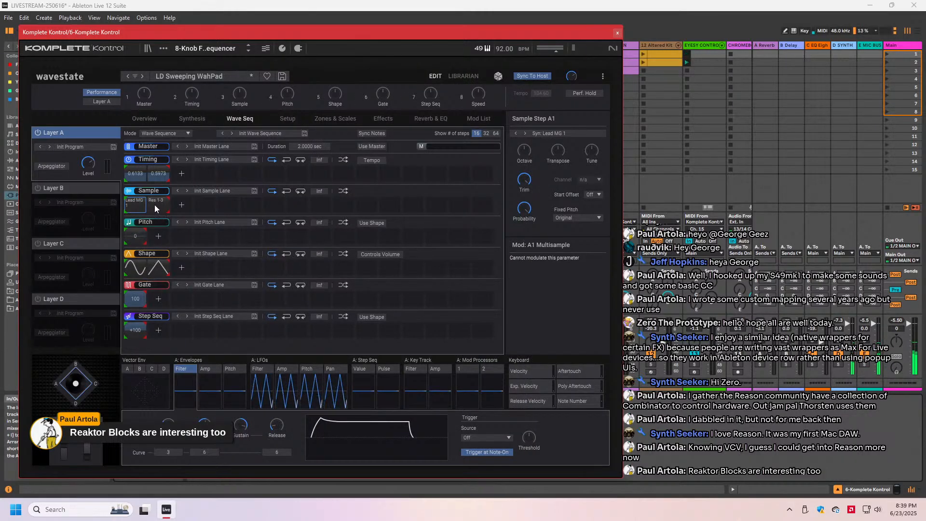
click(154, 204)
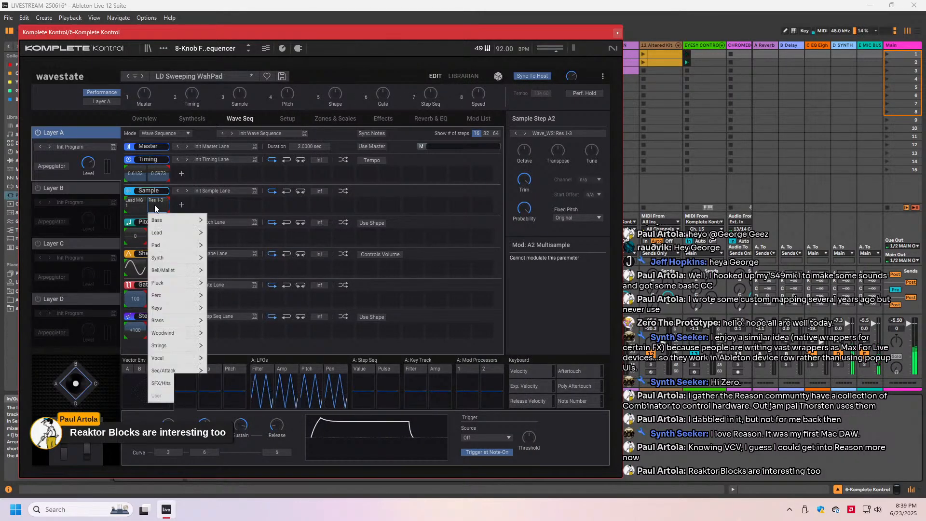
mouse_move(168, 233)
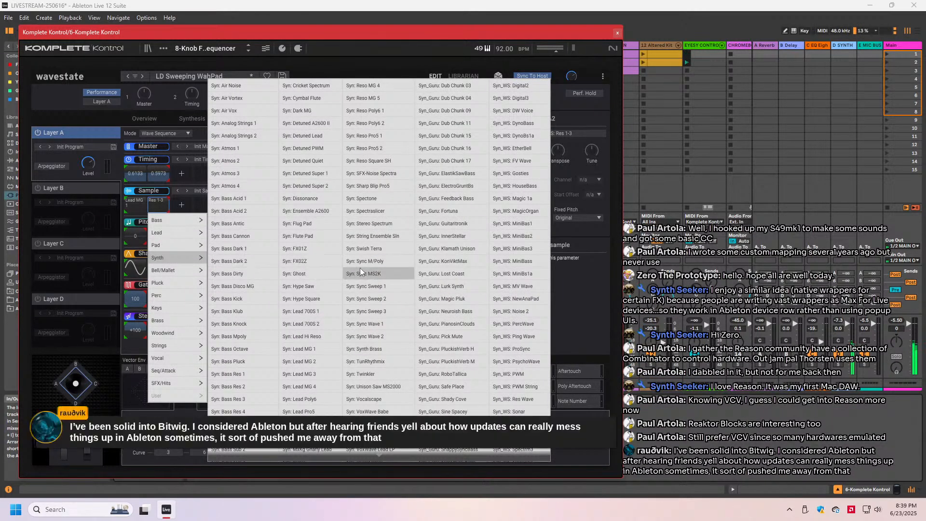
scroll(331, 343, down, 1)
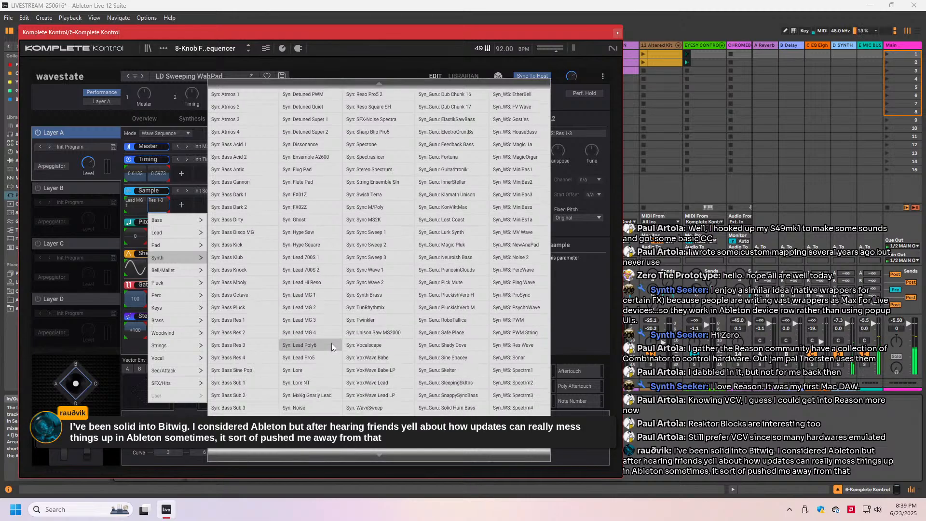
click(311, 321)
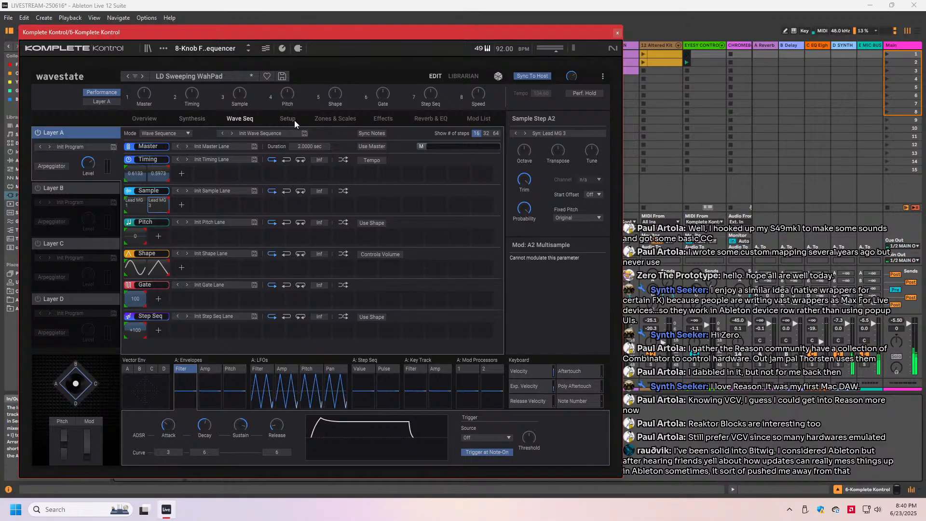
- Raise Layer A's filter cutoff and lower its filter resonance in the synthesis settings
click(198, 120)
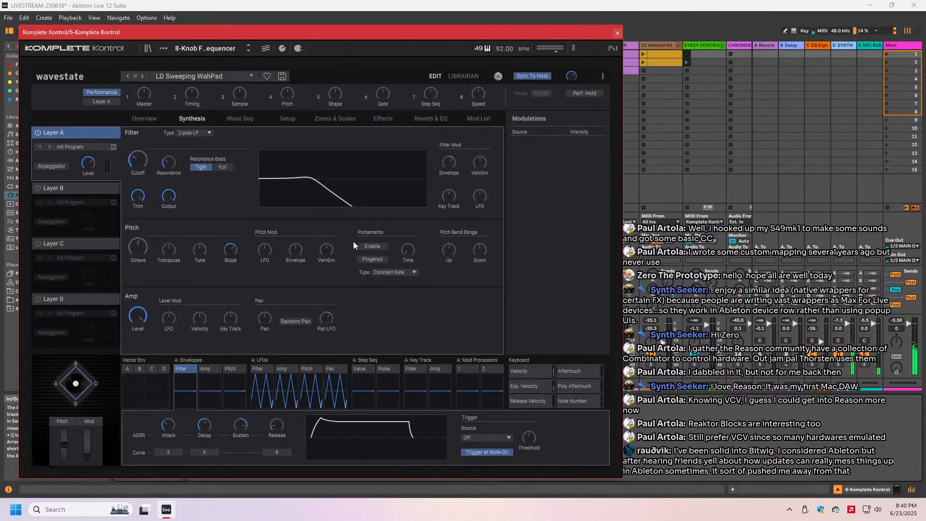
drag(139, 159, 140, 146)
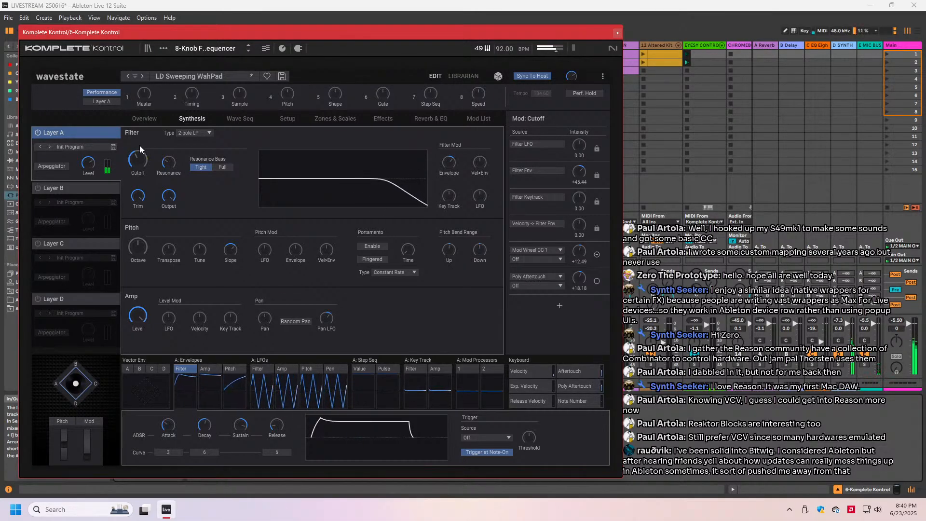
click(167, 166)
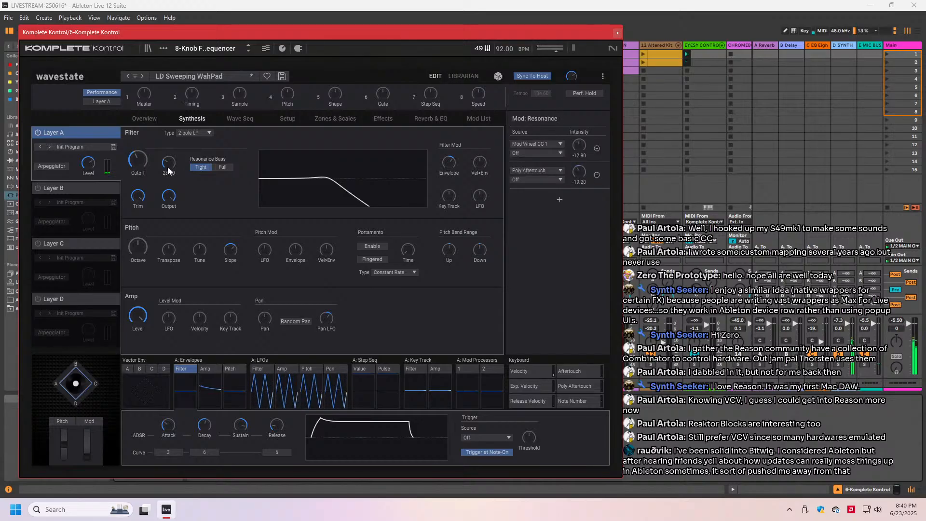
drag(168, 174, 169, 179)
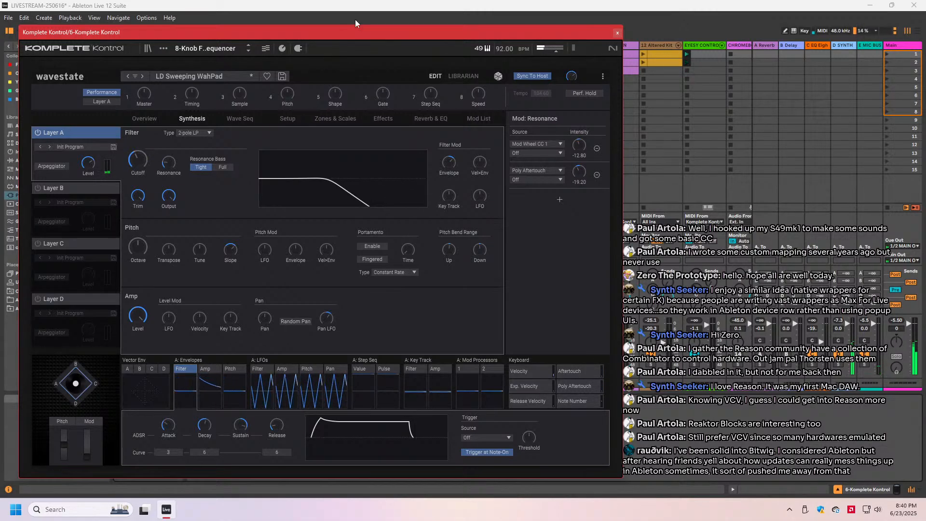
- Enable the L/C/R Delay in Layer A's effects
click(381, 118)
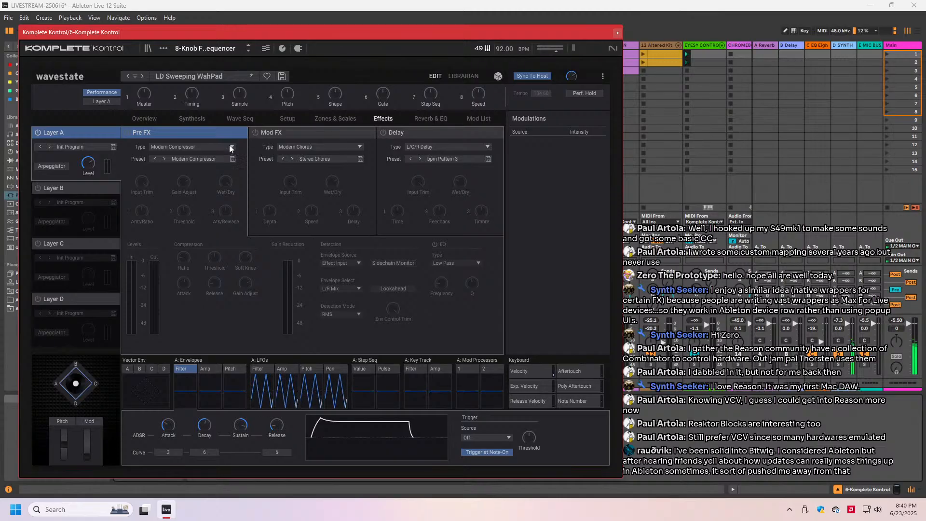
click(383, 134)
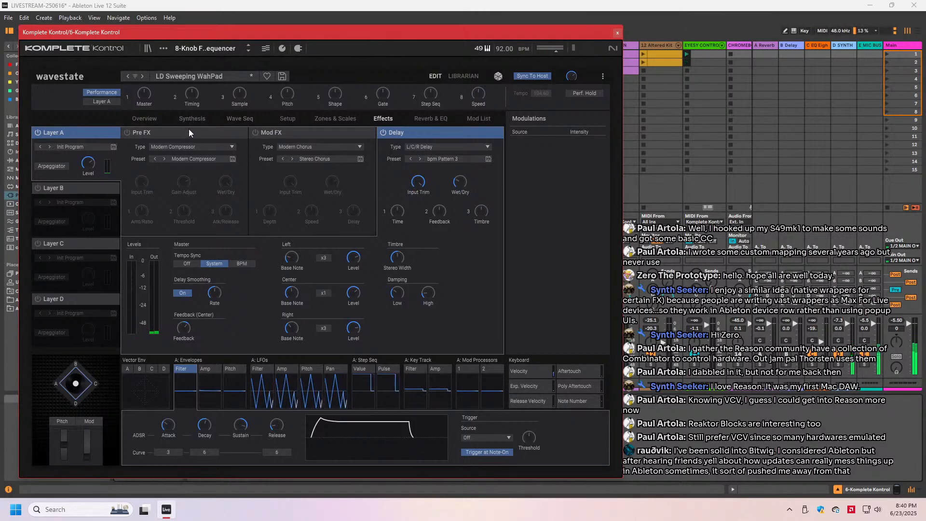
- Assign the Lead multisample Wave: Triangle LoFi to the first step of Layer A's Sample lane
click(230, 119)
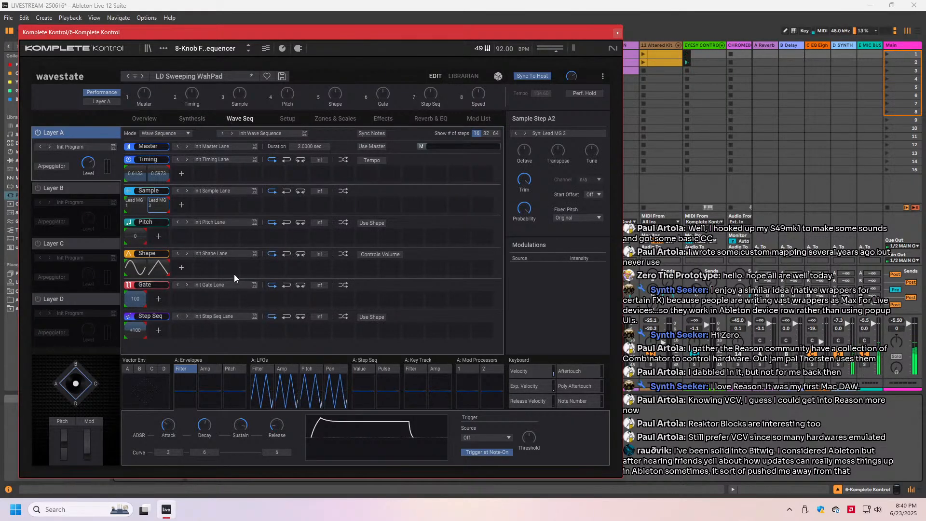
click(133, 207)
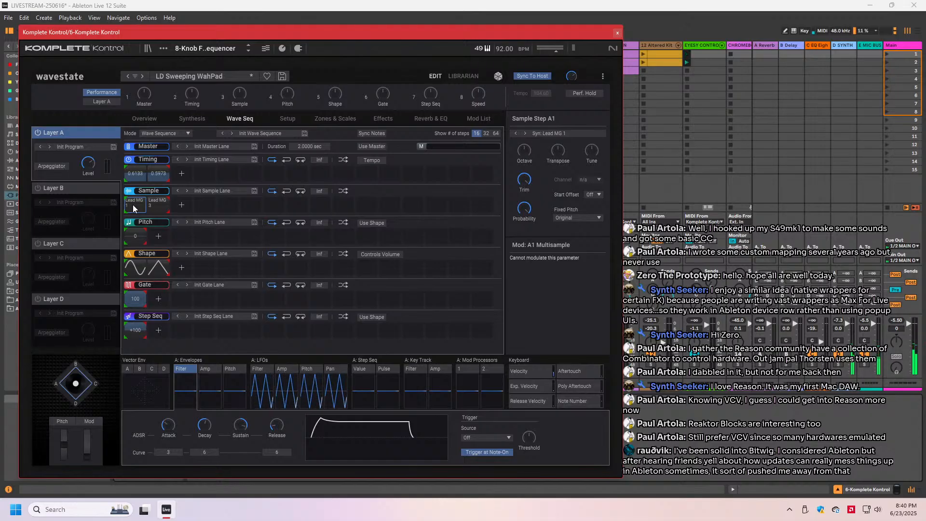
click(134, 208)
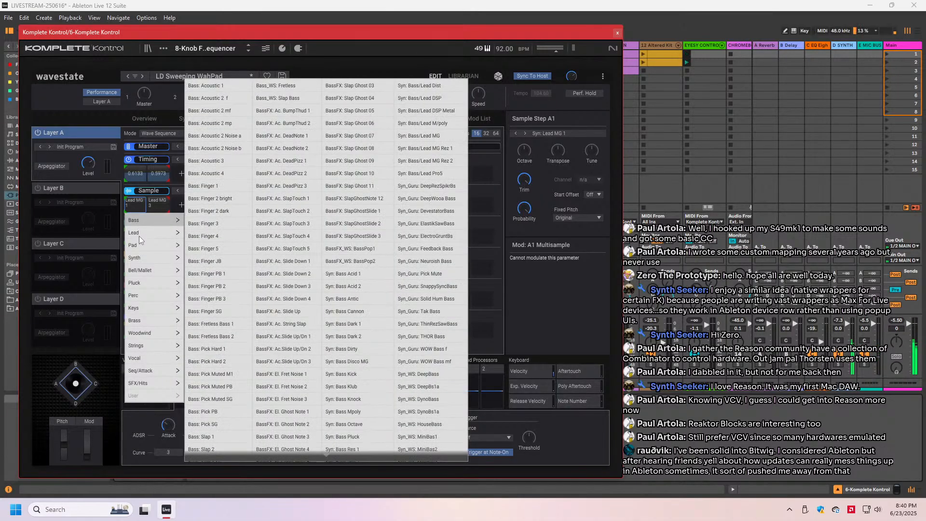
mouse_move(140, 232)
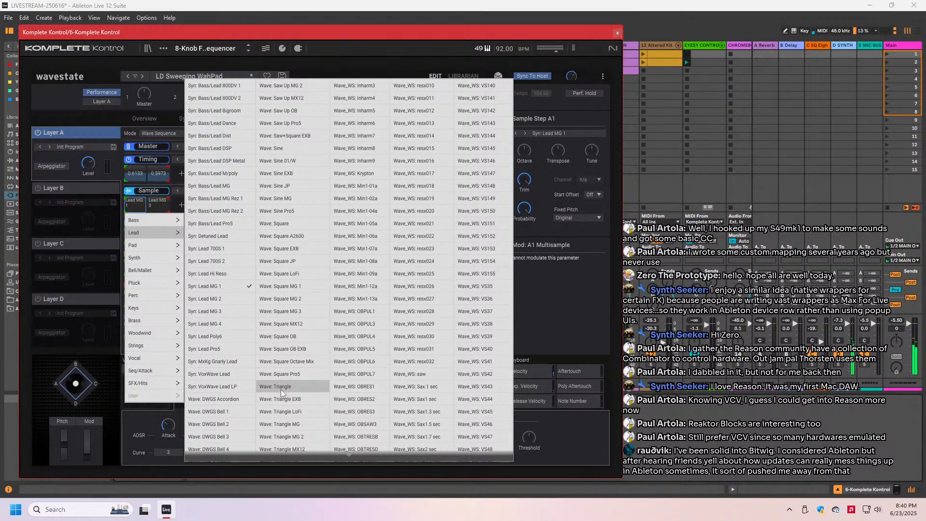
click(281, 409)
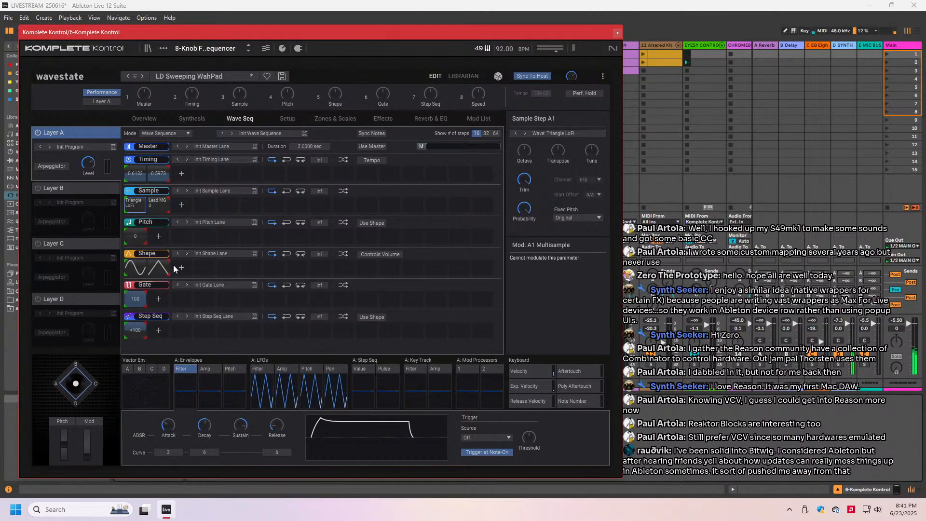
- Assign the Lead multisample Wave: Triangle MG to the second step of Layer A's Sample lane
click(155, 204)
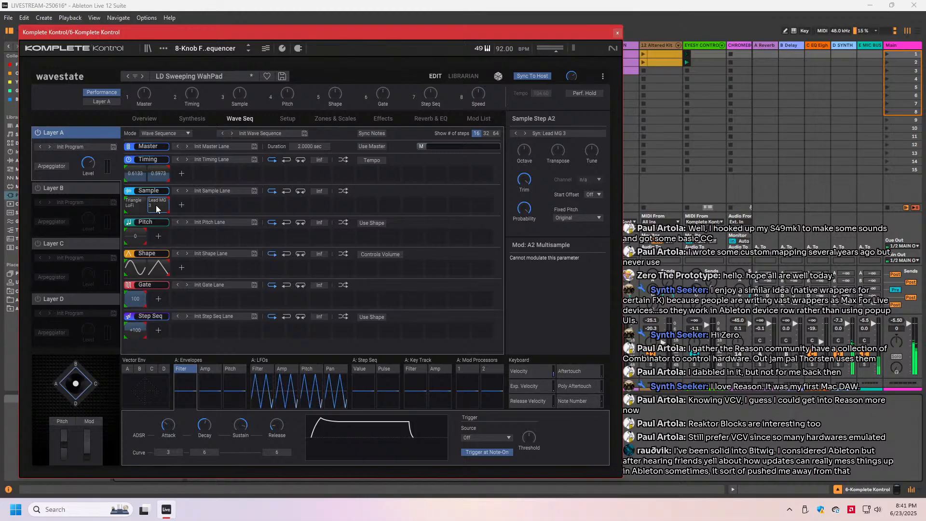
click(155, 205)
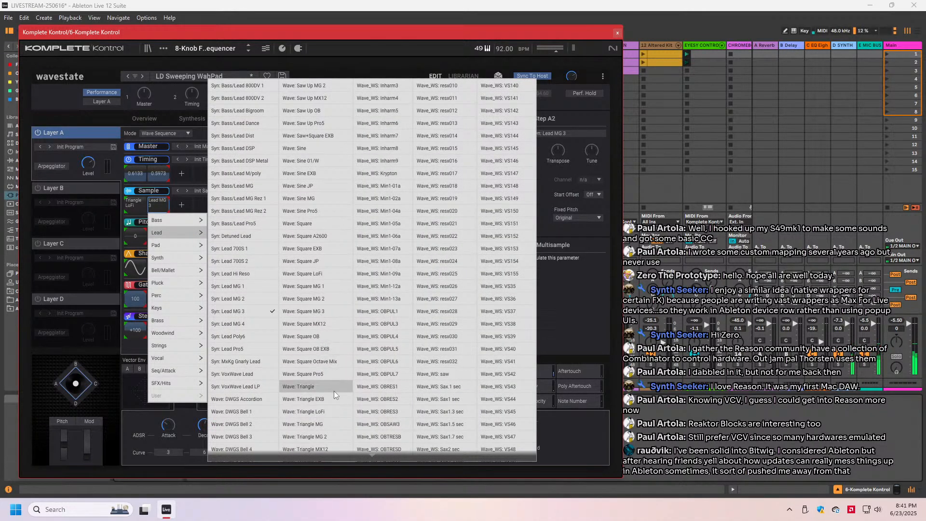
click(313, 427)
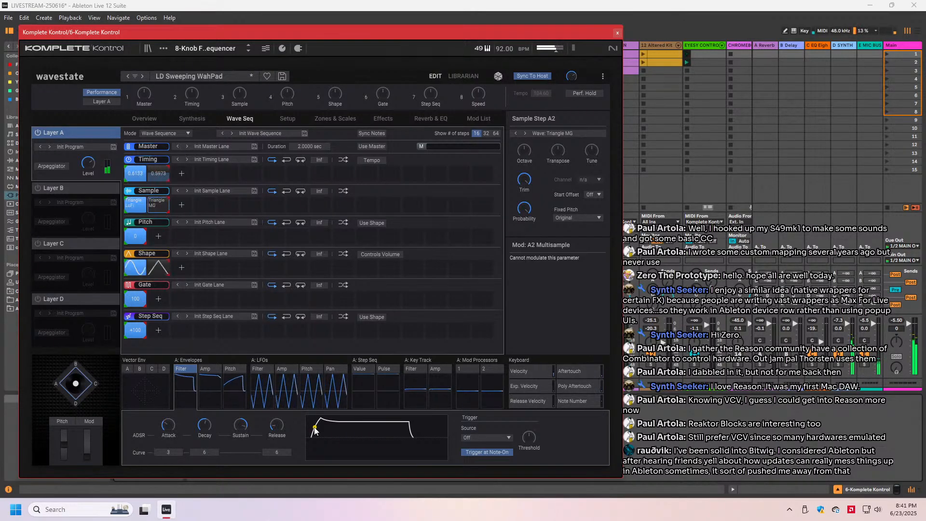
- Turn on Layers B and C and balance the layer levels against Layer A
click(37, 192)
click(38, 247)
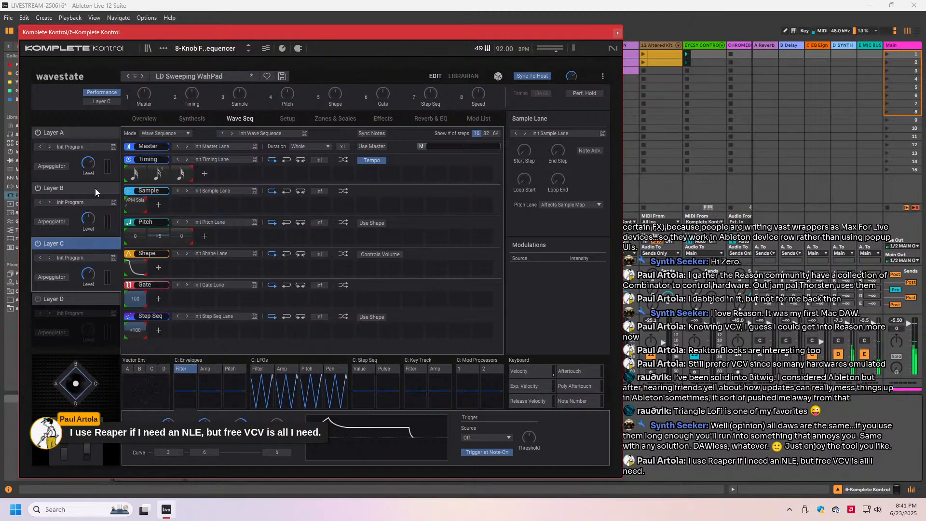
click(91, 170)
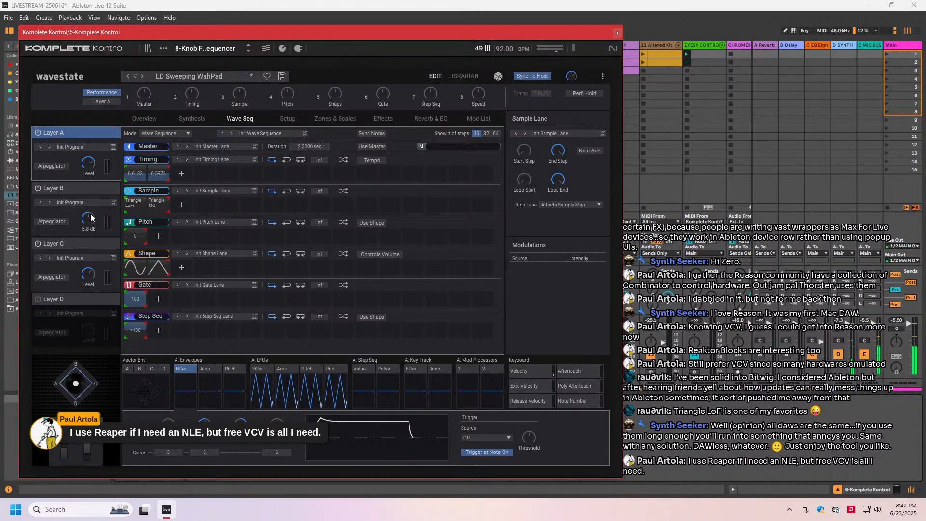
drag(91, 215, 91, 223)
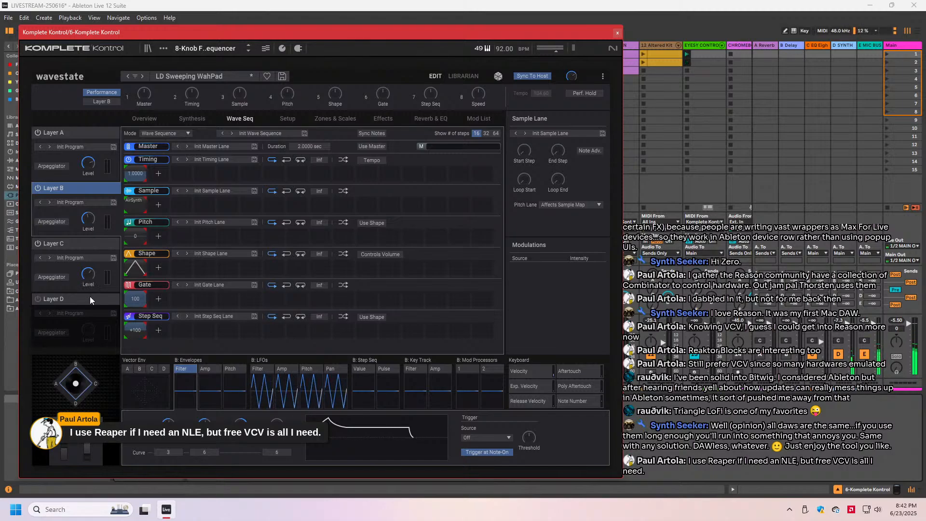
click(90, 277)
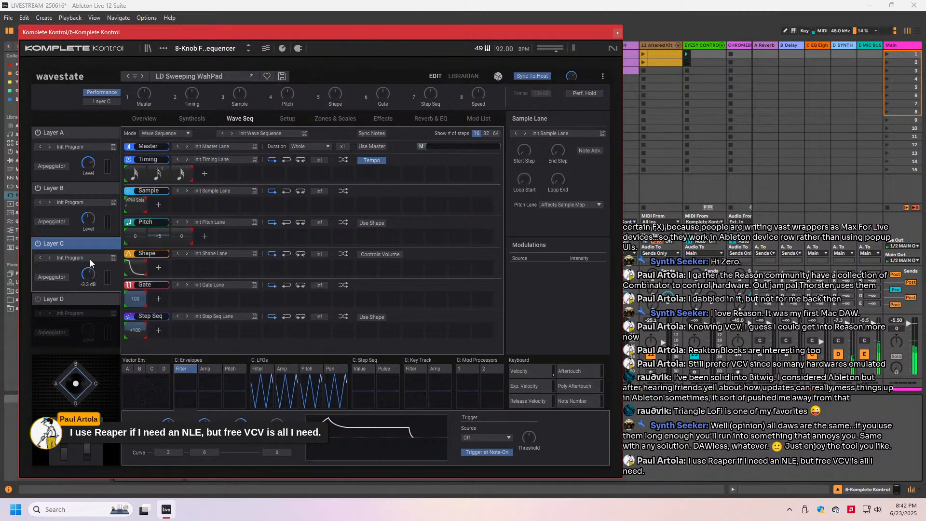
drag(87, 217, 88, 221)
mouse_move(89, 171)
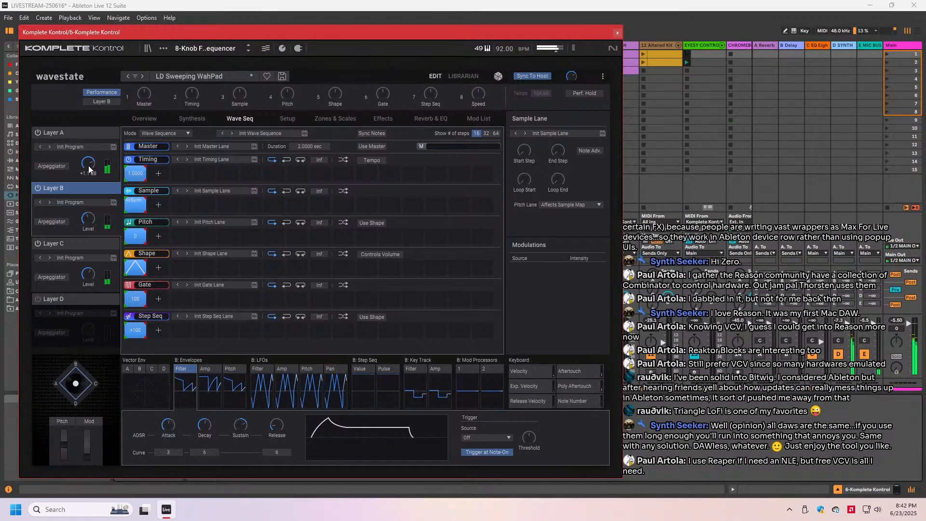
- Compare the sound with Layer C and Layer B each switched off and back on
click(37, 243)
click(37, 245)
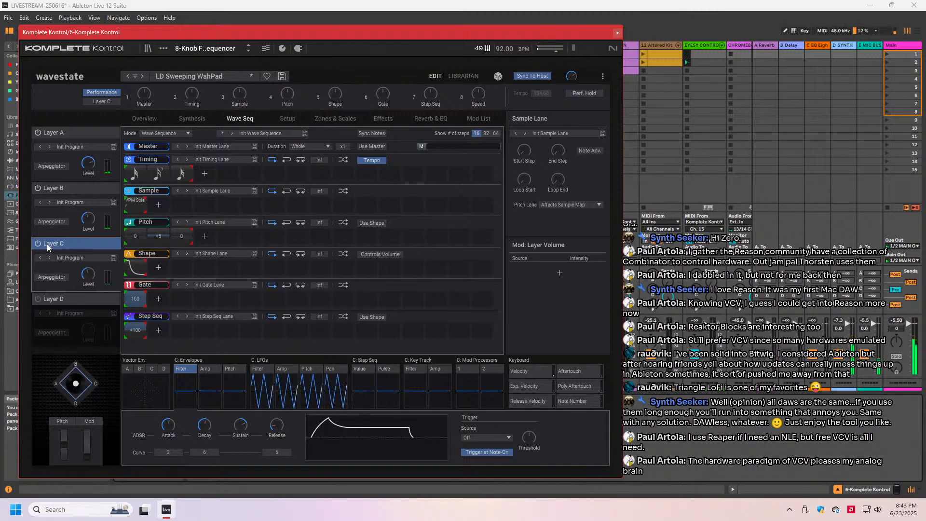
mouse_move(85, 279)
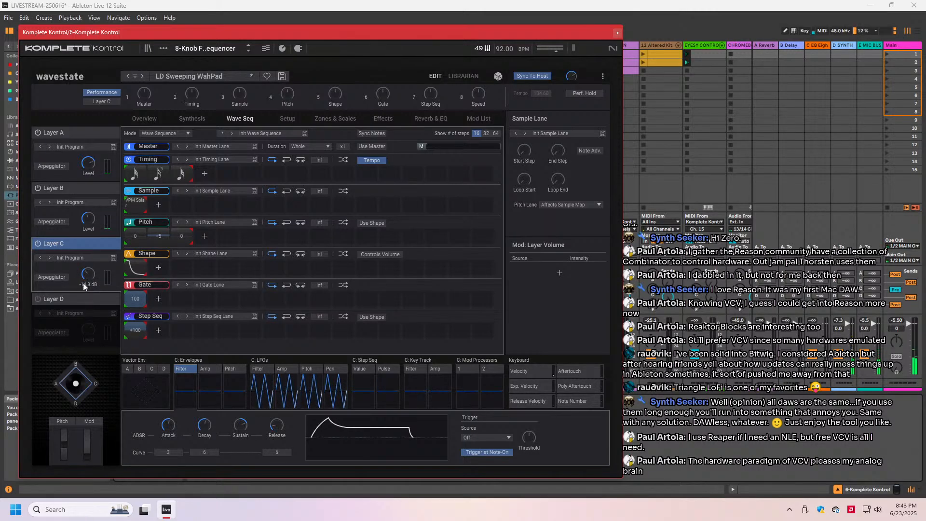
click(38, 188)
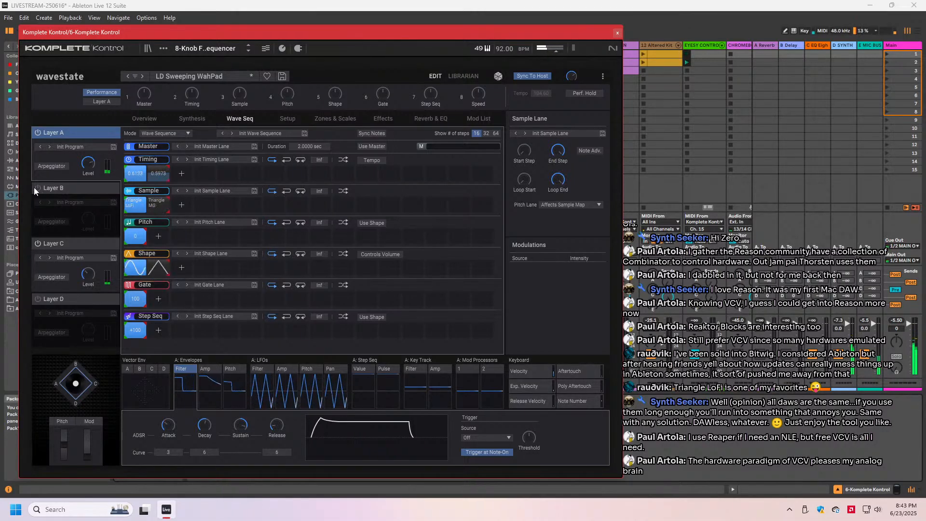
click(38, 186)
- Select Layer C and lower its Polysix filter cutoff in the synthesis settings
click(56, 243)
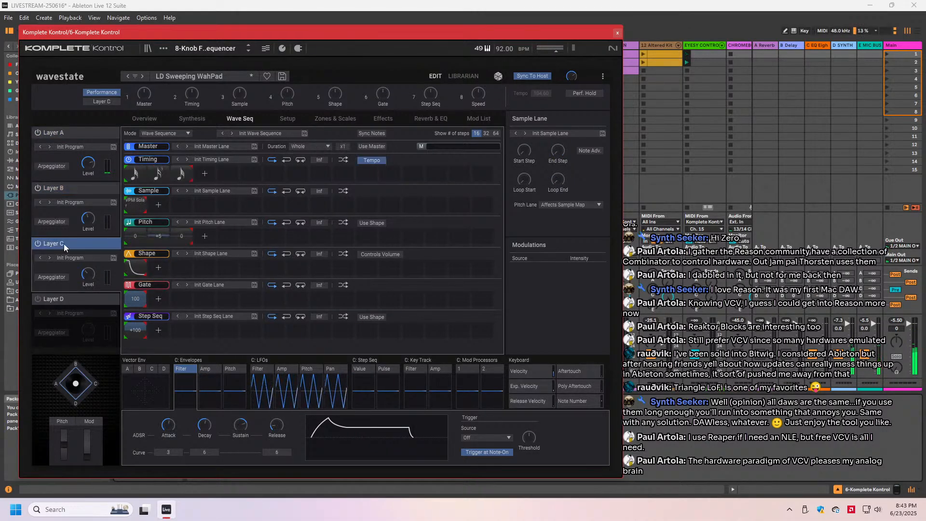
click(193, 119)
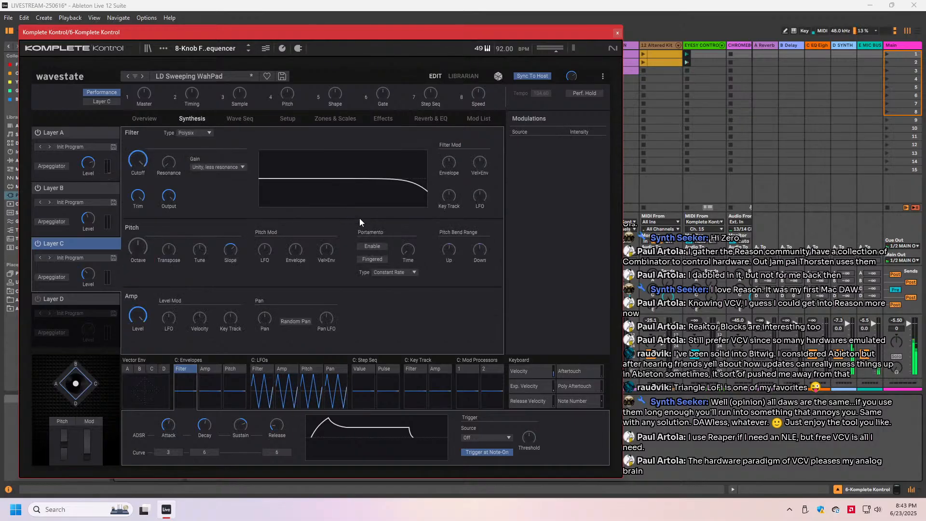
mouse_move(137, 160)
mouse_down()
mouse_move(135, 188)
mouse_move(136, 171)
mouse_up()
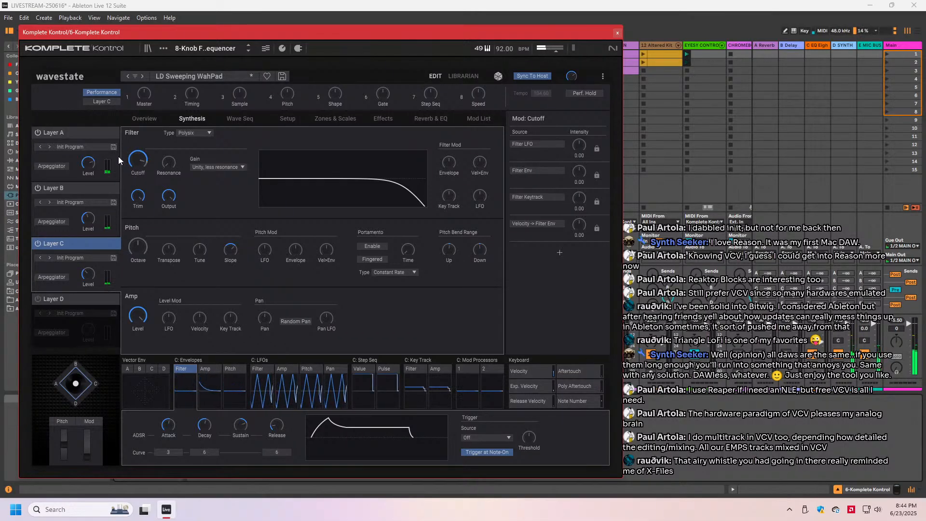
mouse_move(135, 169)
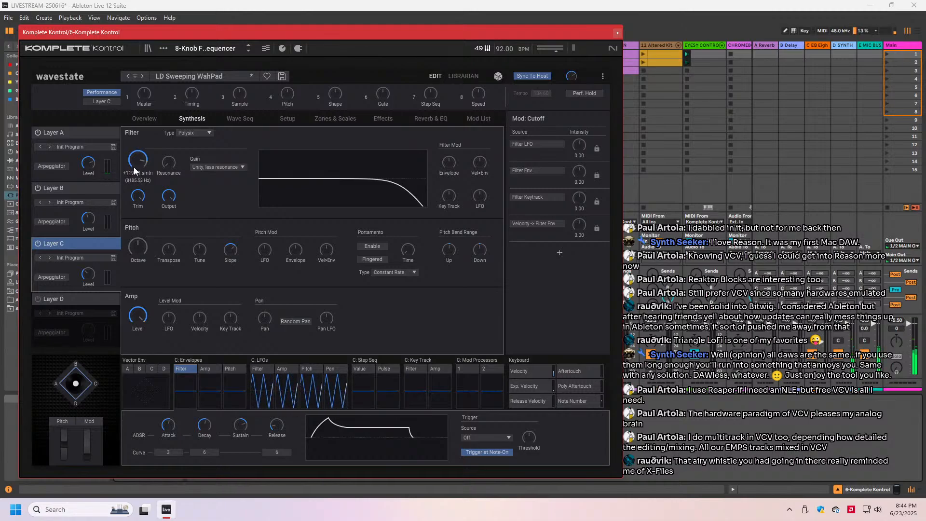
drag(134, 167, 134, 170)
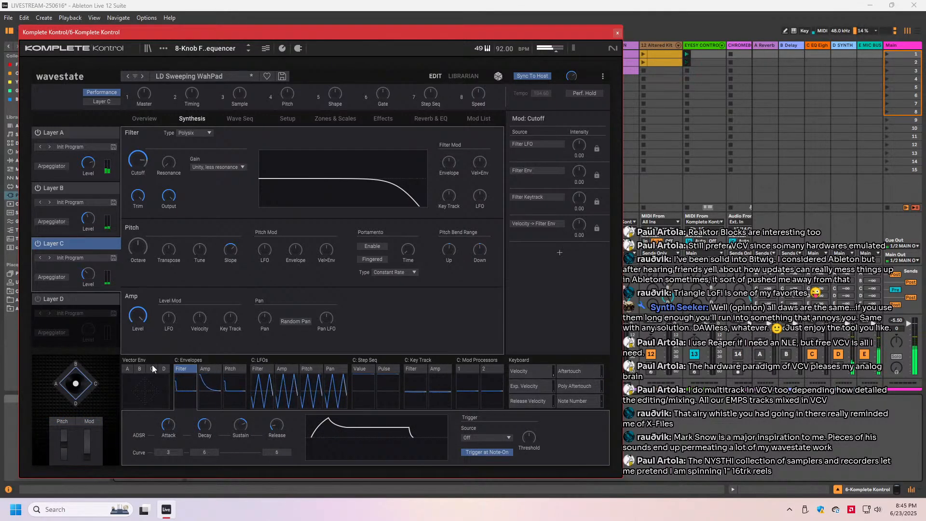
- Move the plug-in window aside and select the Main track in Ableton Live to show its device chain
click(898, 228)
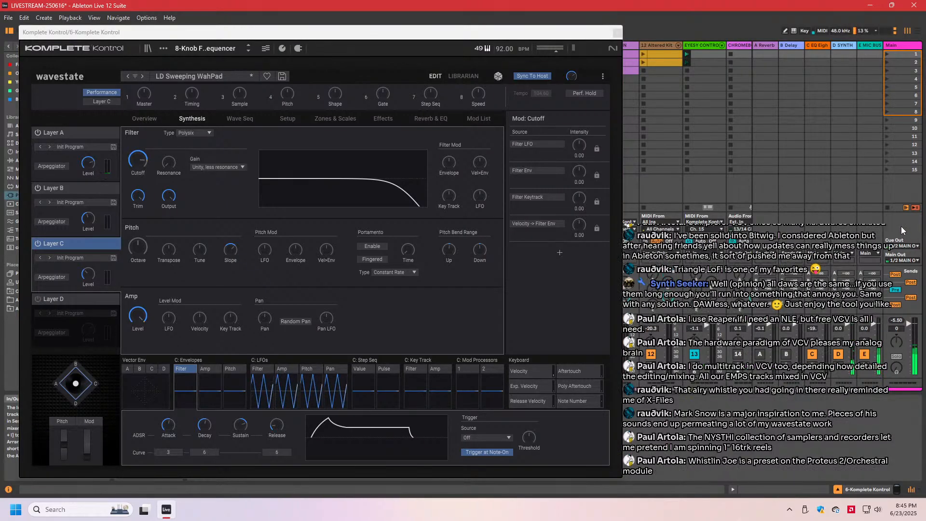
drag(362, 32, 454, 37)
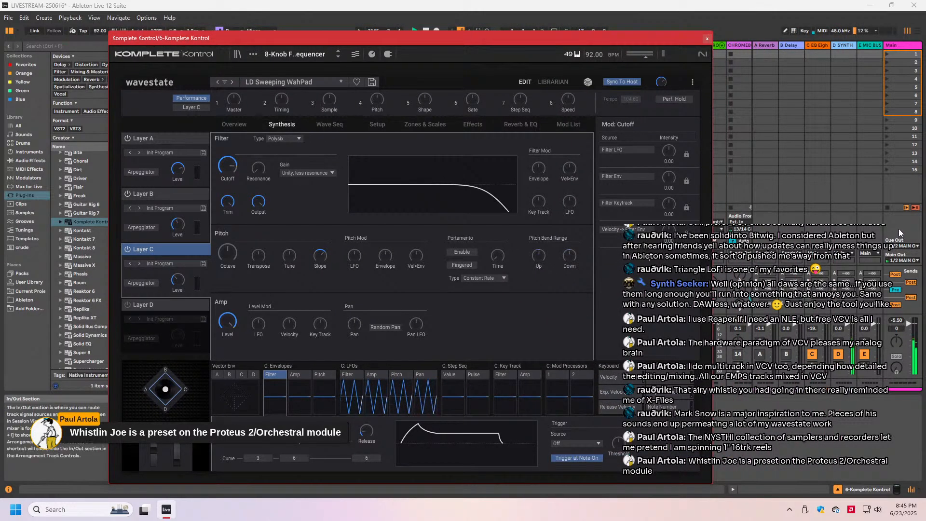
click(906, 202)
click(905, 202)
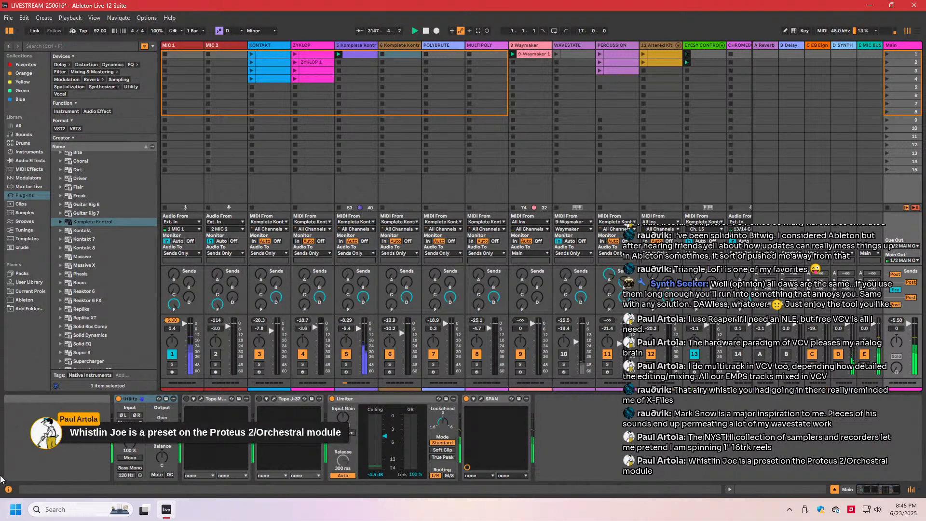
- Turn on the Main track's Tape J-37 and view its settings before returning to the 6-Komplete Kontrol track
click(258, 399)
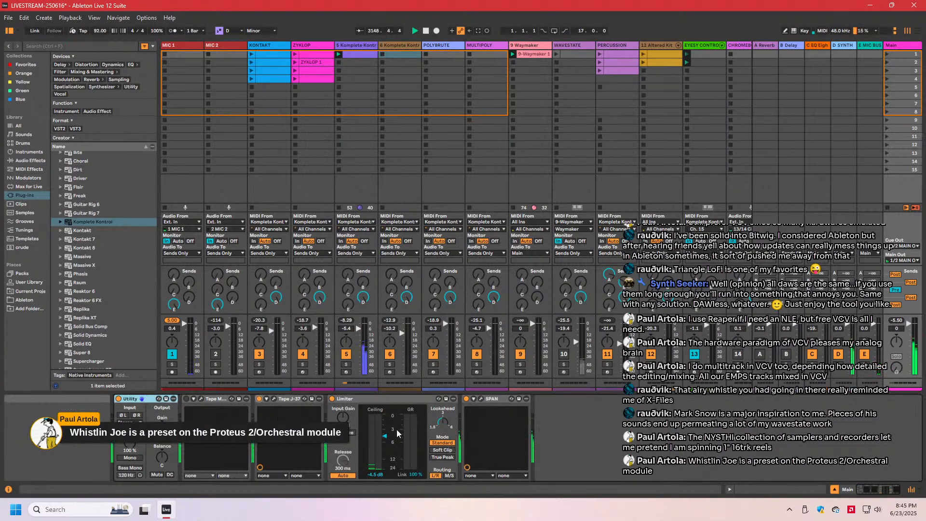
click(274, 400)
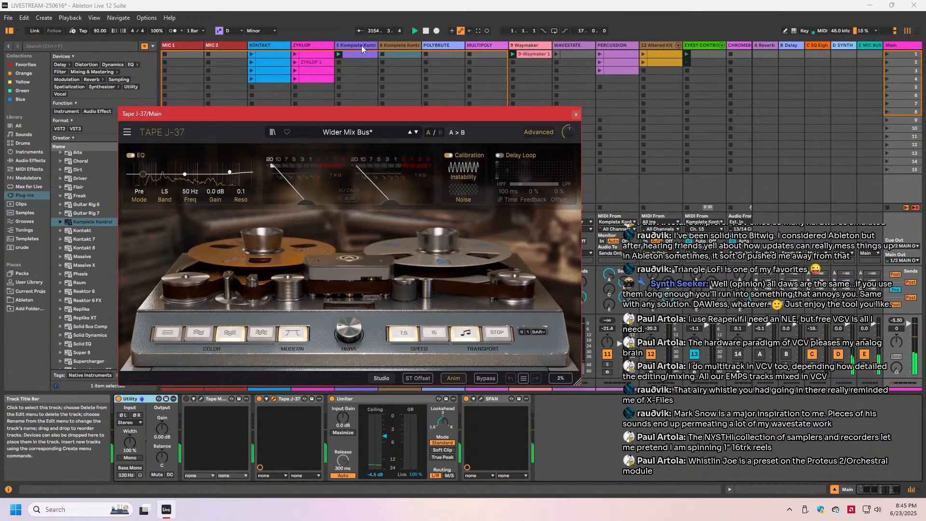
click(403, 45)
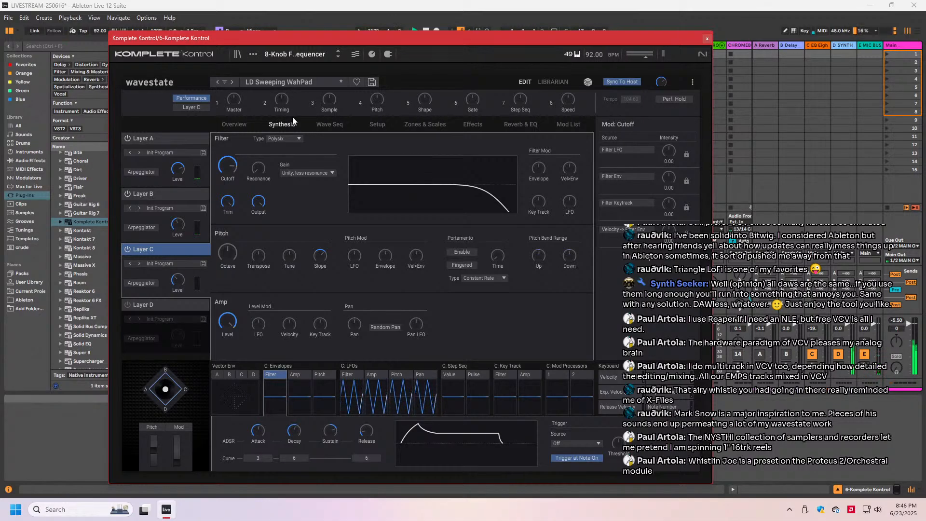
- Start saving Layer C's program under the name Soft Wah Lead
click(203, 264)
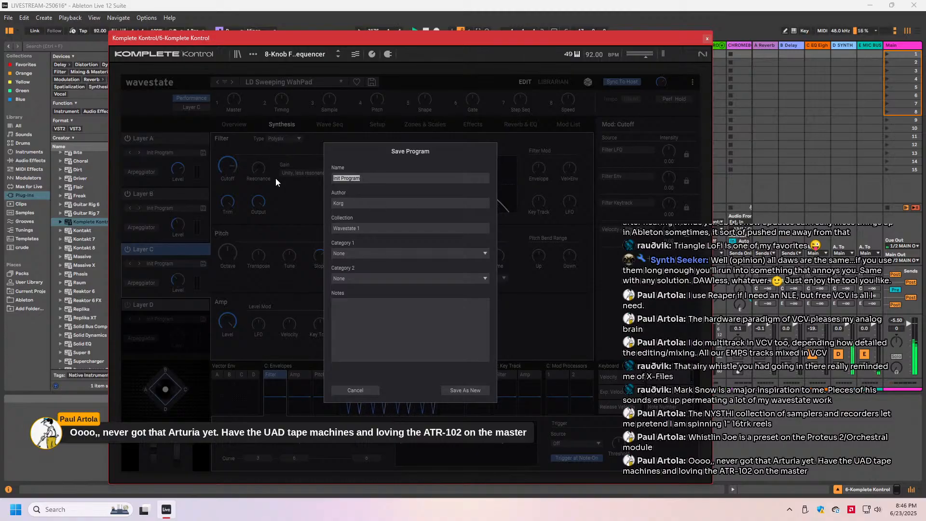
key(BackSpace)
text(Scft Wah Lead)
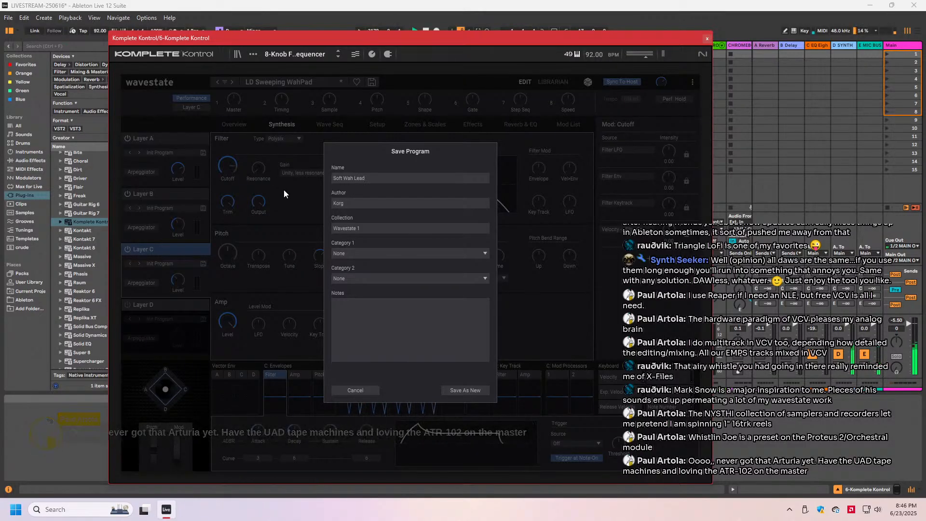
- Replace Korg and Wavestate 1 with the sound designer's own name as the program's author and collection
click(354, 204)
key(BackSpace)
key(BackSpace)
key(BackSpace)
key(BackSpace)
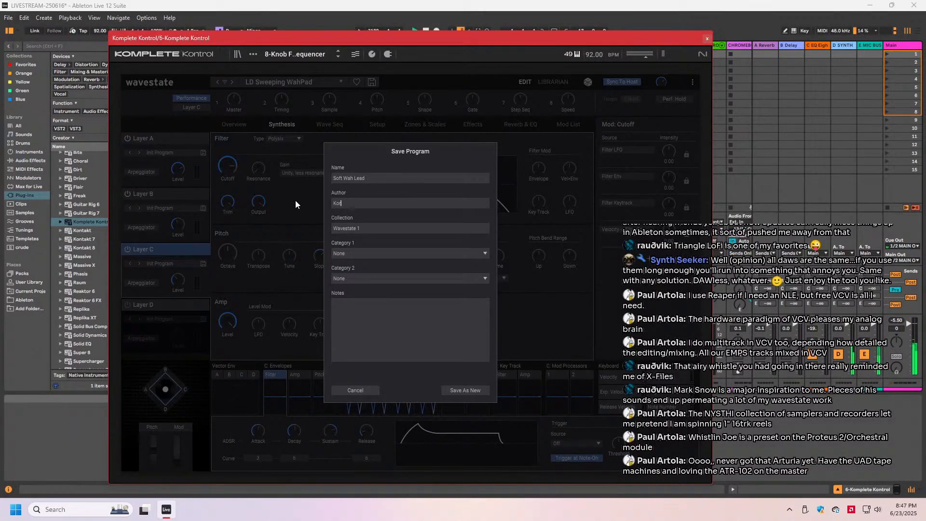
text(GerenM)
key(Tab)
key(BackSpace)
key(BackSpace)
key(BackSpace)
key(BackSpace)
key(BackSpace)
key(BackSpace)
key(BackSpace)
key(BackSpace)
key(BackSpace)
key(BackSpace)
key(BackSpace)
text(GerenM)
- Assign Lead as the program's first category and save it as a new program
click(483, 253)
click(360, 368)
click(459, 388)
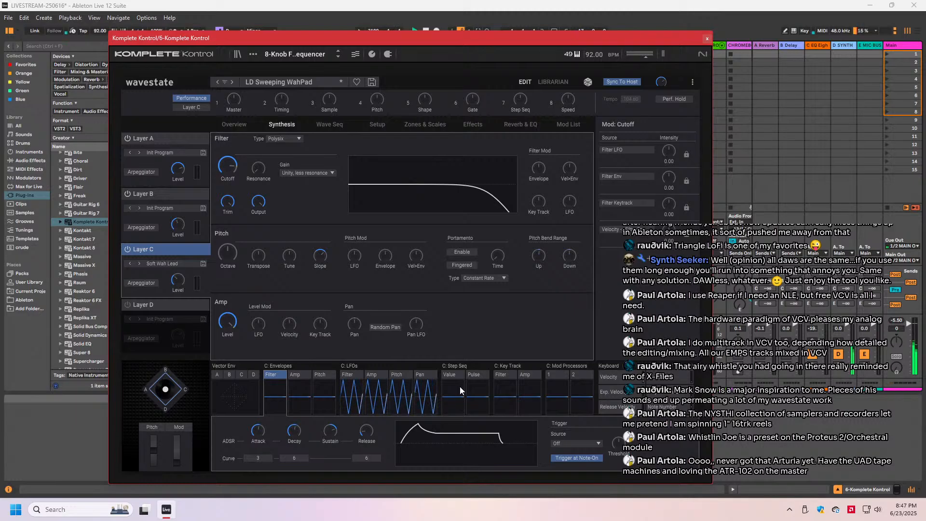
- Reload the stored LD Sweeping WahPad performance to discard its unsaved edits
click(285, 82)
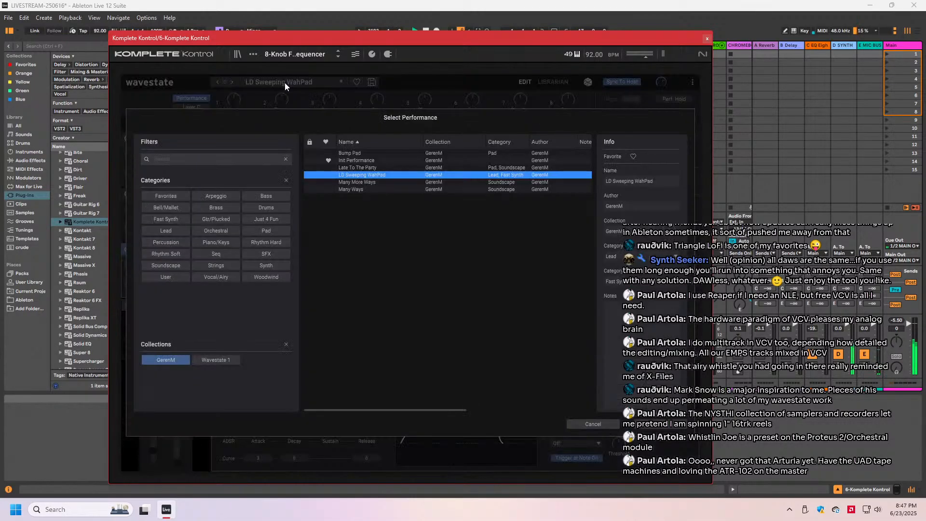
double_click(351, 175)
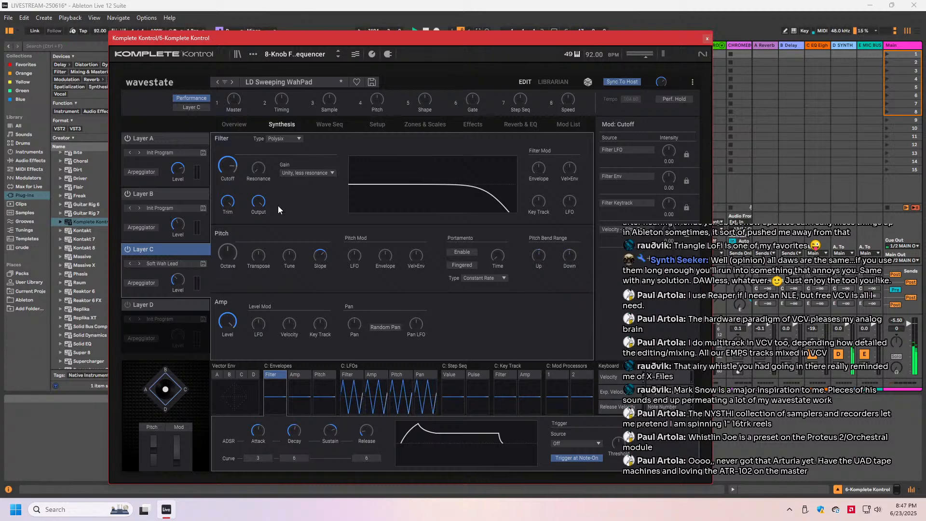
click(299, 83)
click(356, 182)
click(357, 176)
double_click(357, 175)
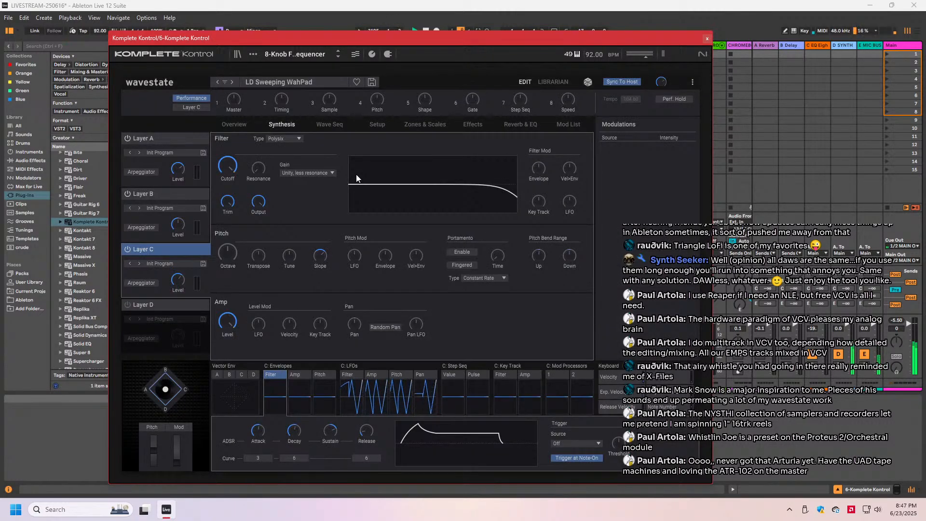
- Turn on Layer D and load the Soft Wah Lead program from the user collection into it
click(125, 304)
click(164, 318)
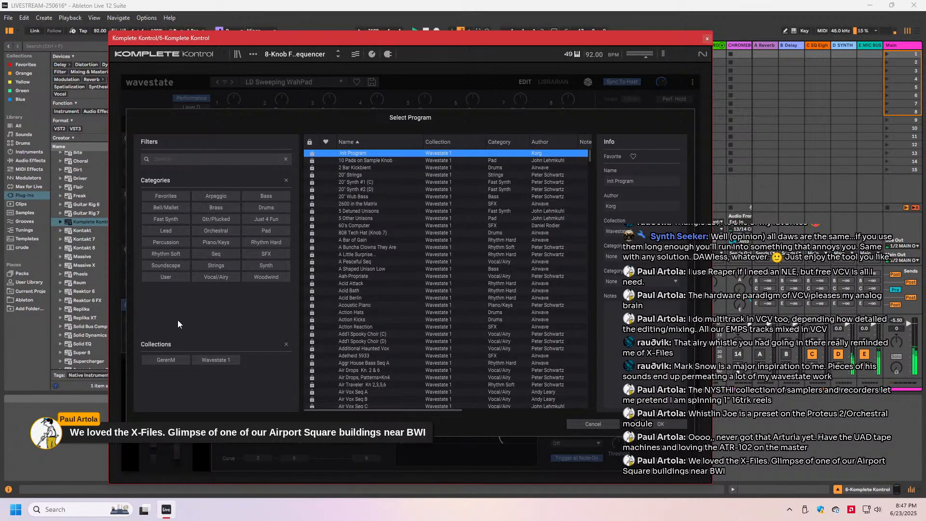
click(169, 360)
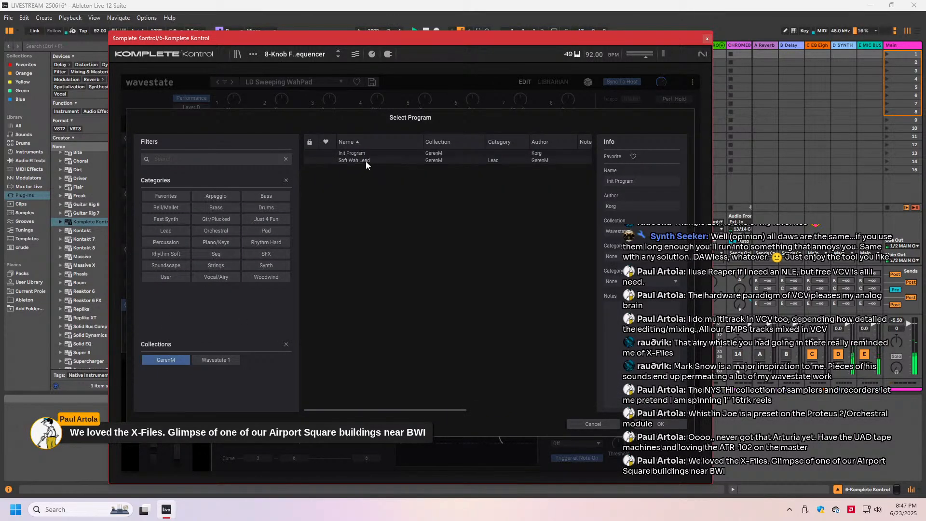
double_click(366, 161)
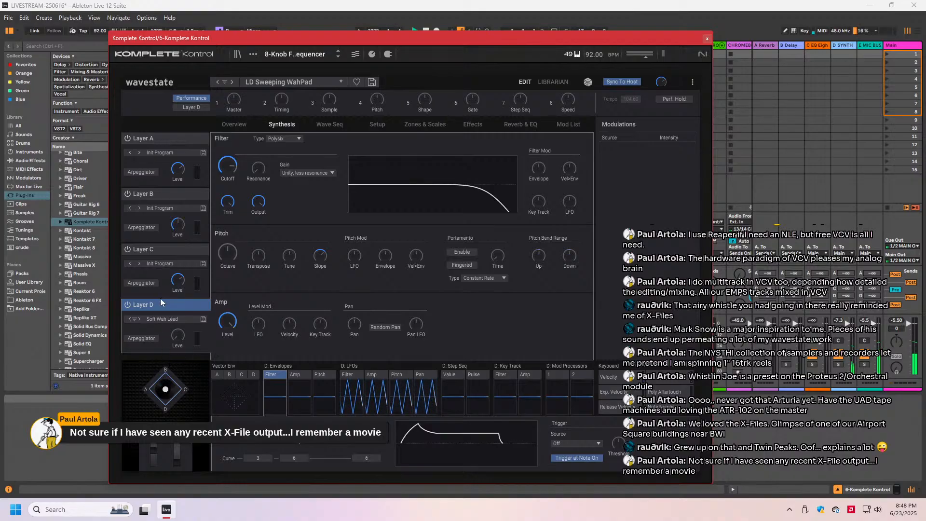
- Display Layer D's wave sequence and load Soft Wah Lead into the layer again
click(164, 320)
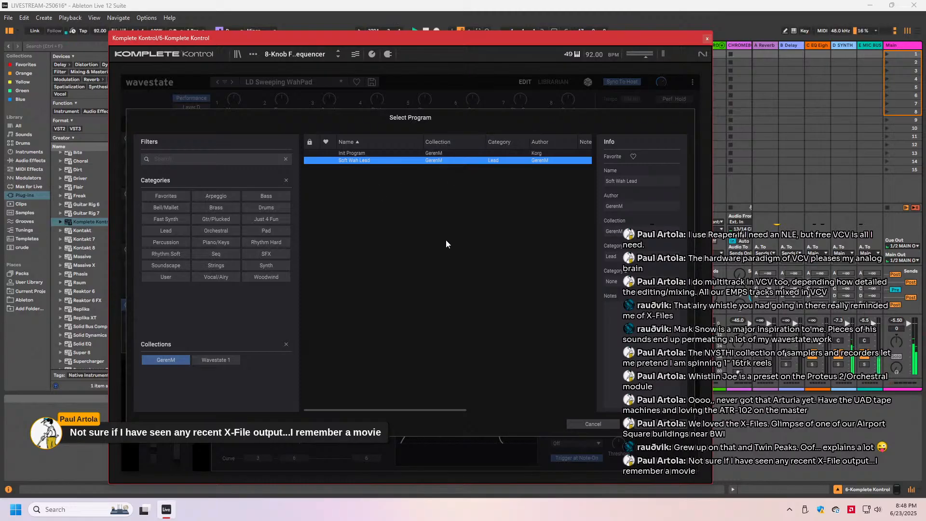
click(593, 424)
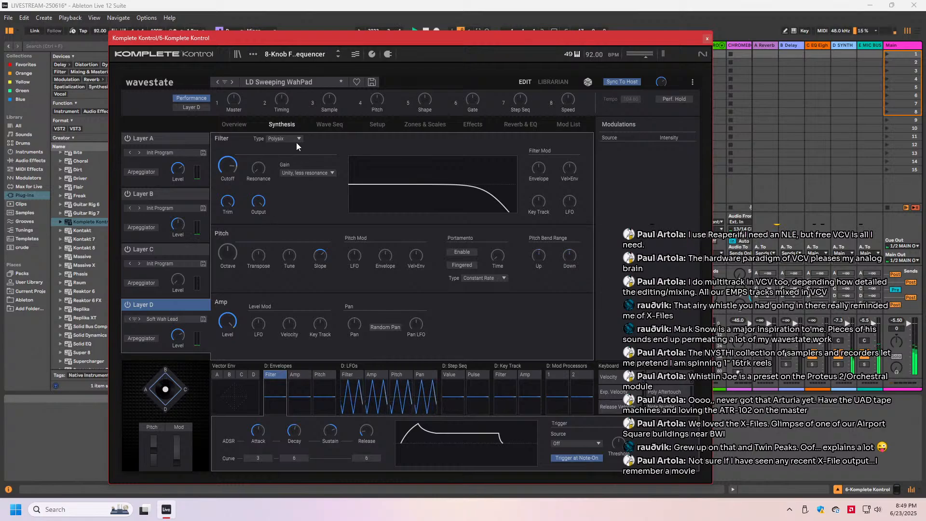
click(329, 124)
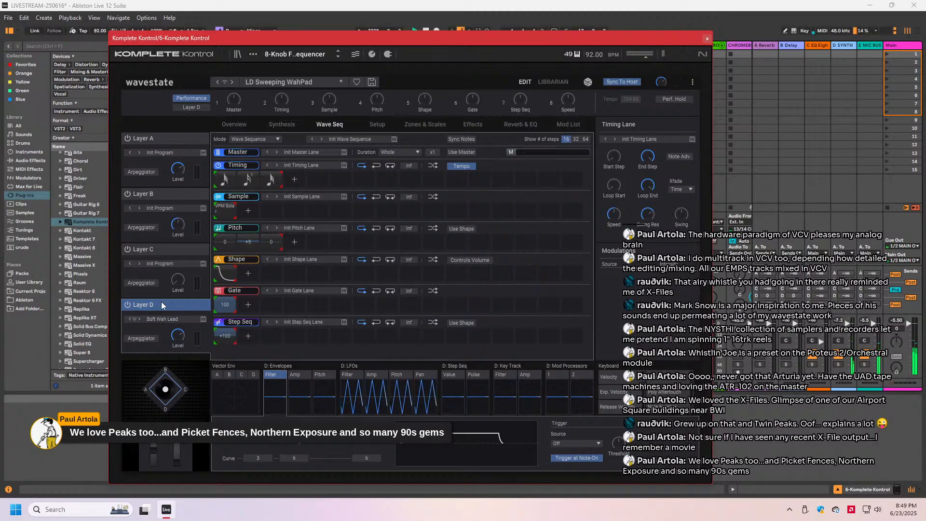
click(158, 317)
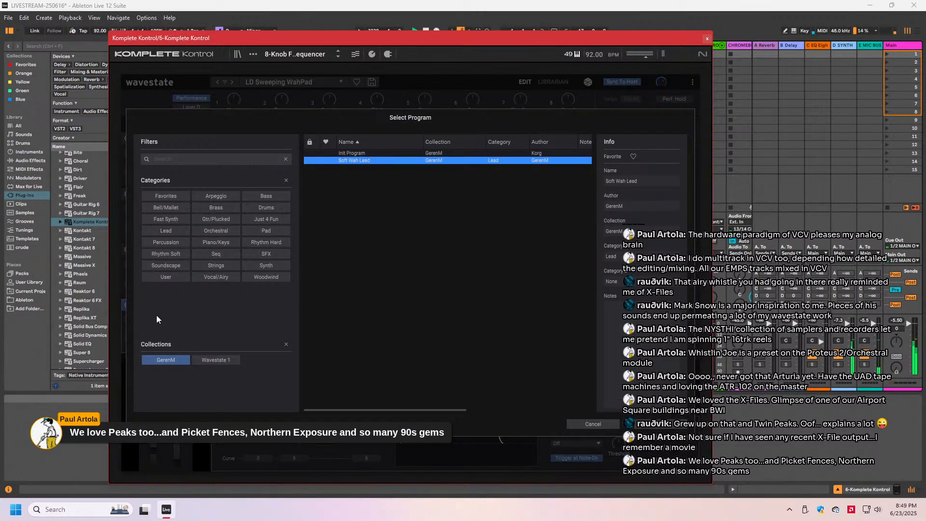
click(592, 424)
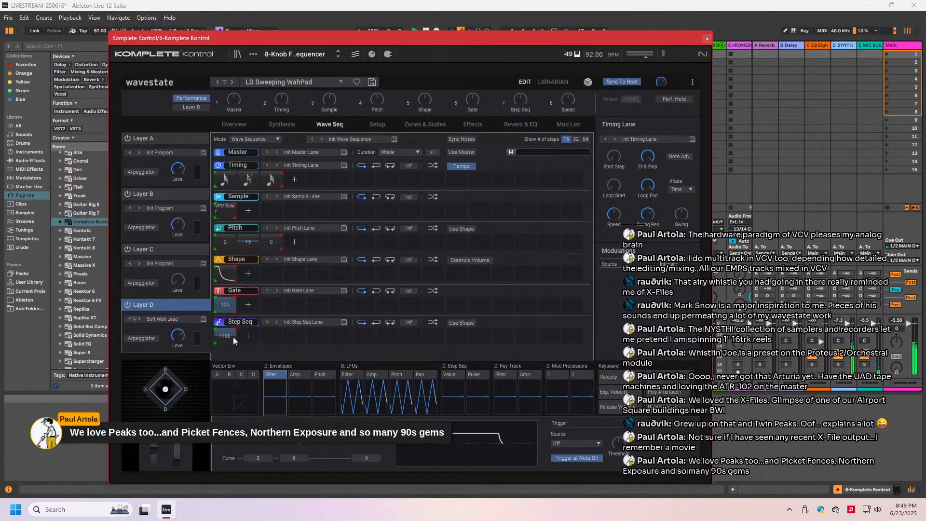
click(154, 320)
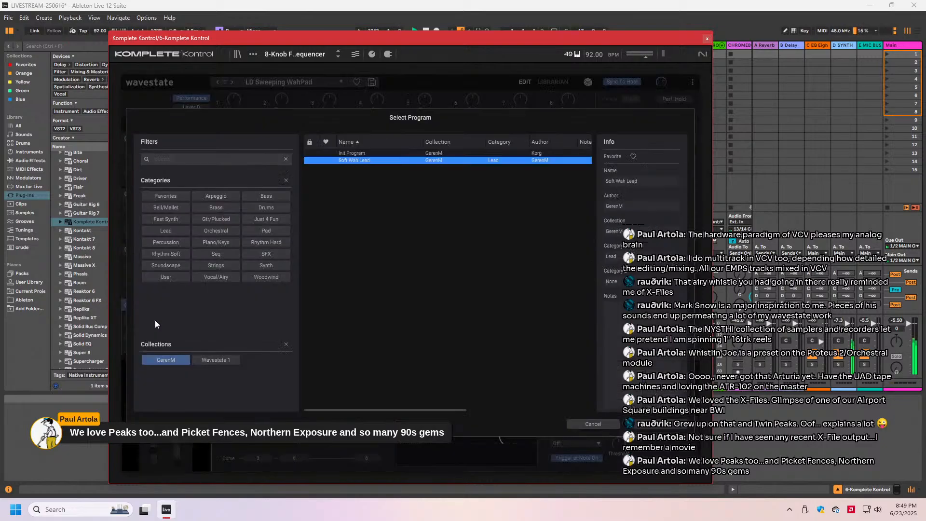
double_click(357, 161)
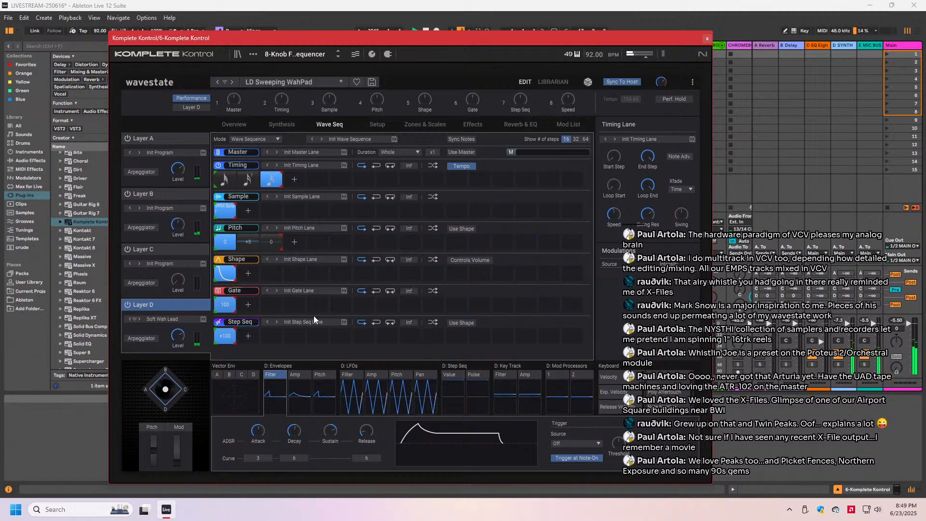
- Compare the wave sequence lanes of Layers C, D and A
click(158, 250)
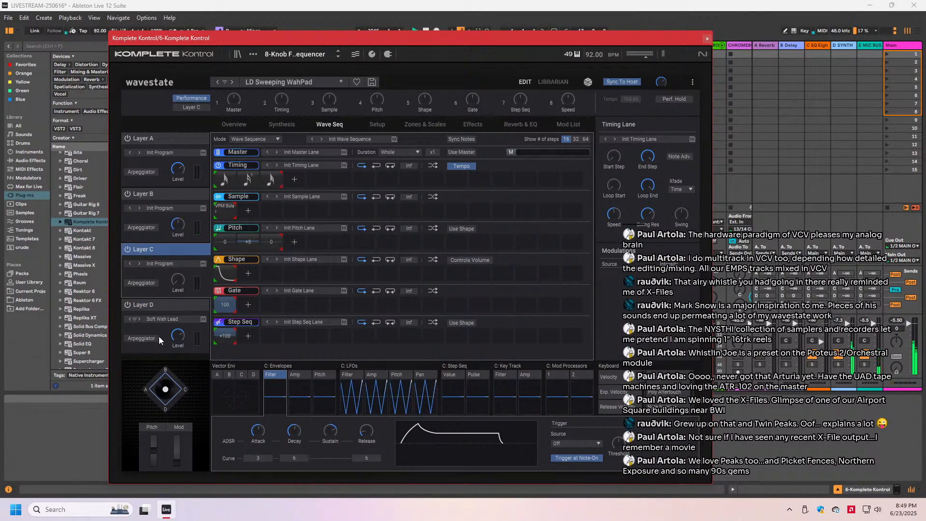
click(155, 311)
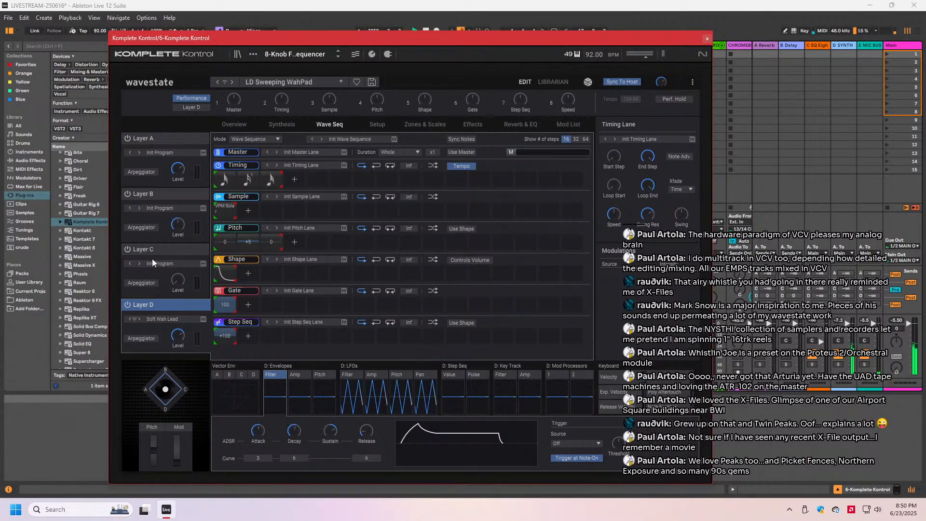
click(160, 139)
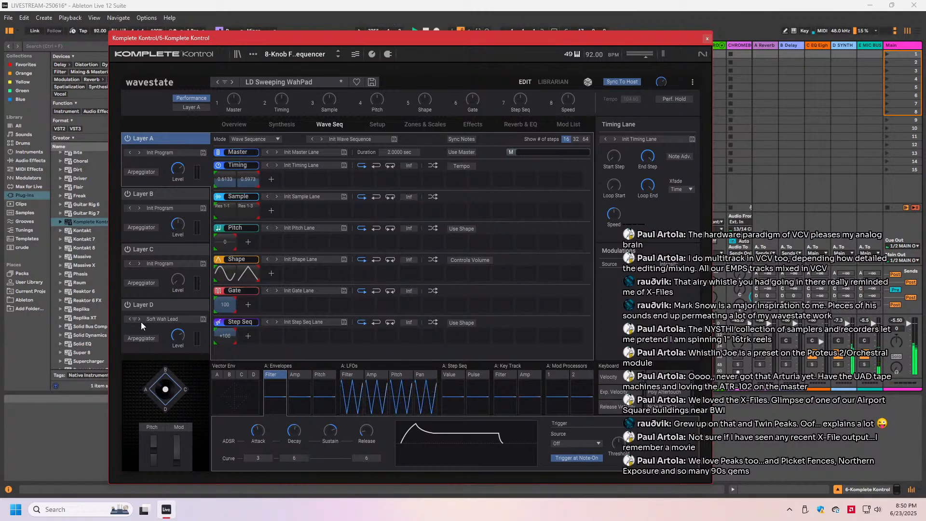
- Try to reload the LD Sweeping WahPad performance and switch Layer D off
click(297, 82)
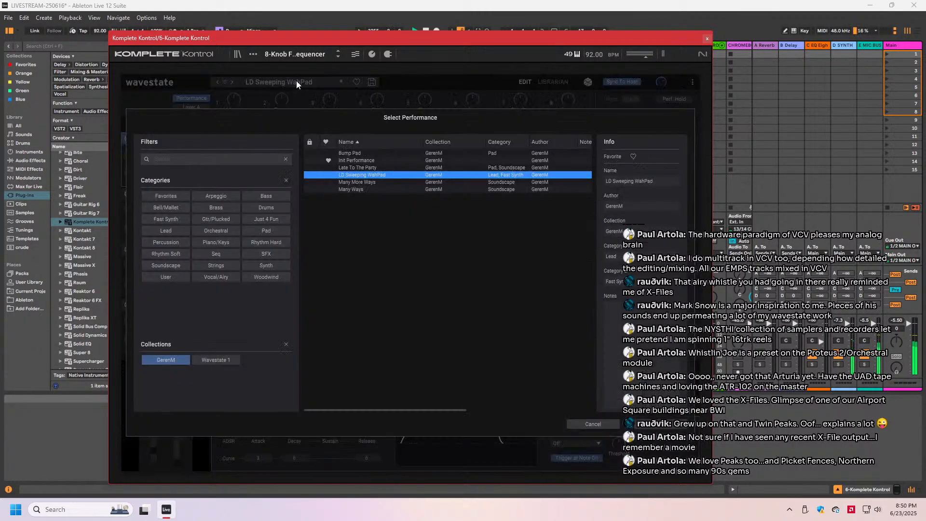
double_click(378, 175)
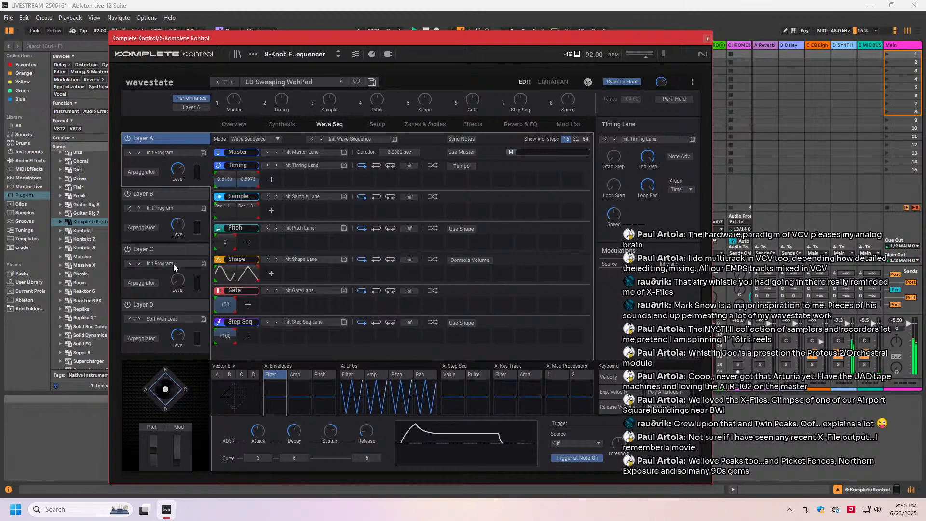
click(127, 305)
click(317, 80)
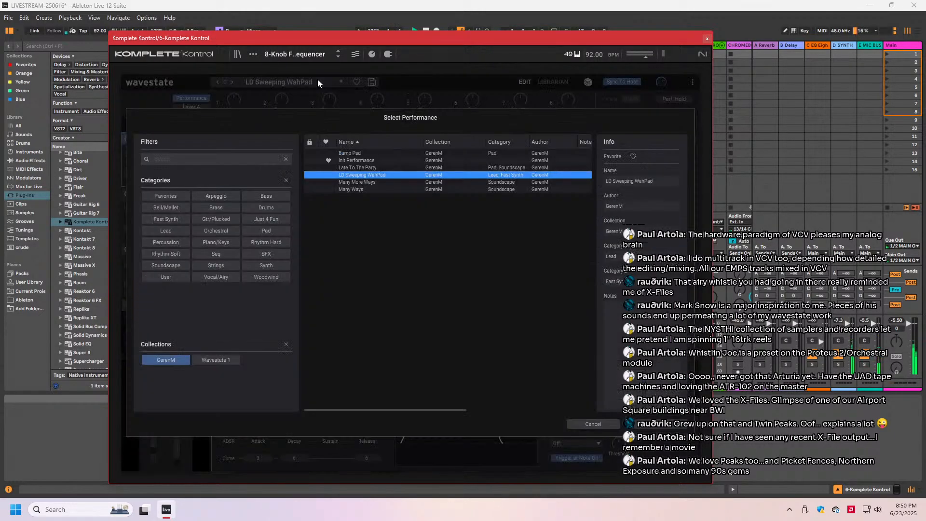
double_click(361, 176)
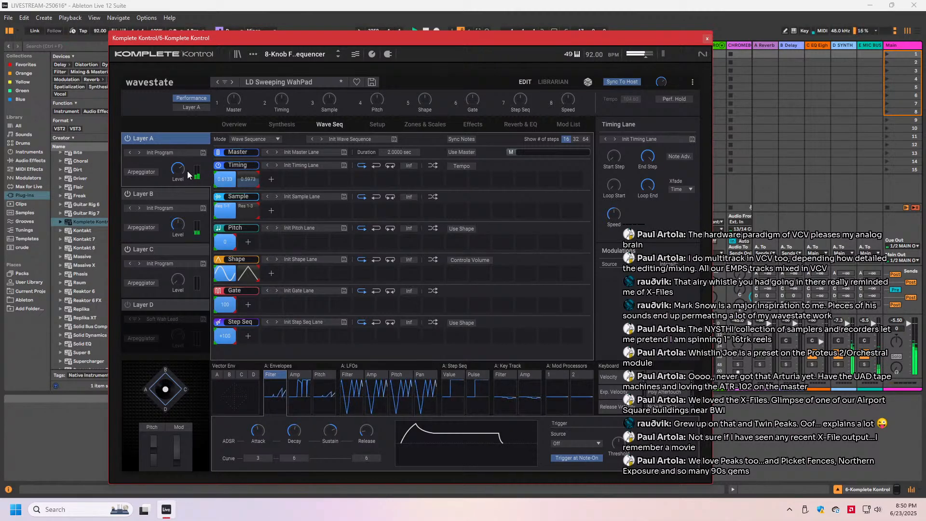
- Compare the sound with Layer A switched off and back on
click(129, 139)
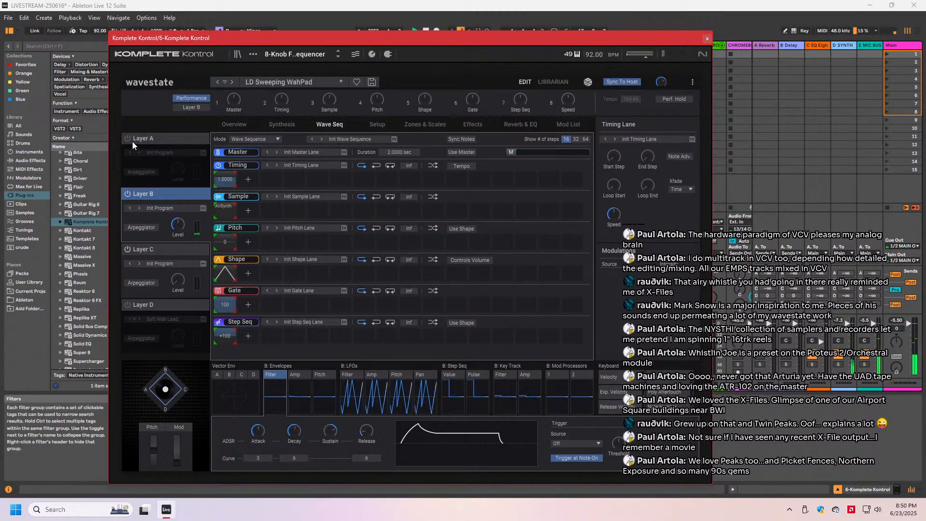
click(127, 139)
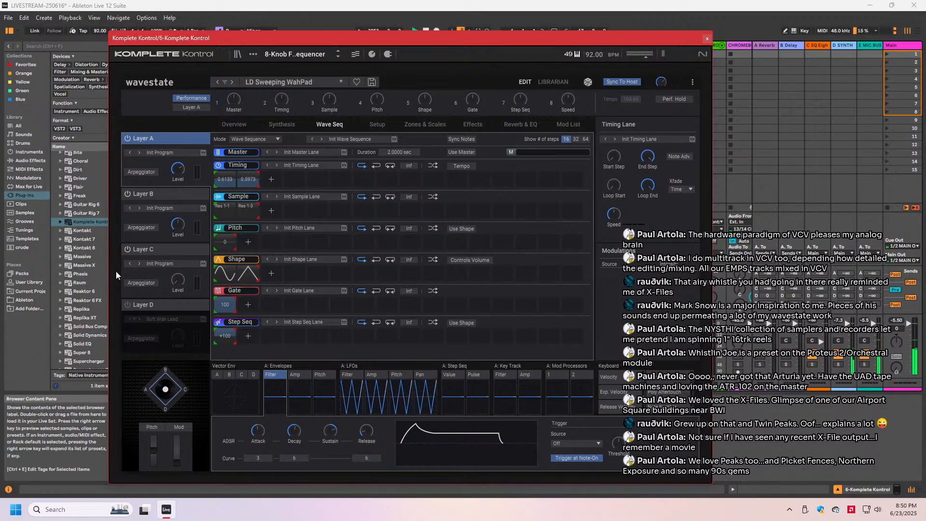
- Copy Layer C, turn on Layer D, and paste the copied layer into it
click(165, 249)
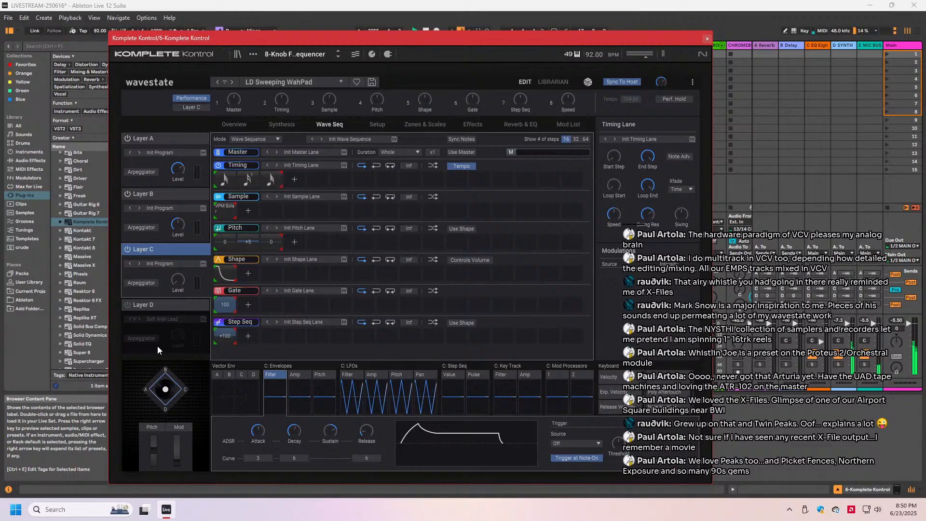
right_click(160, 250)
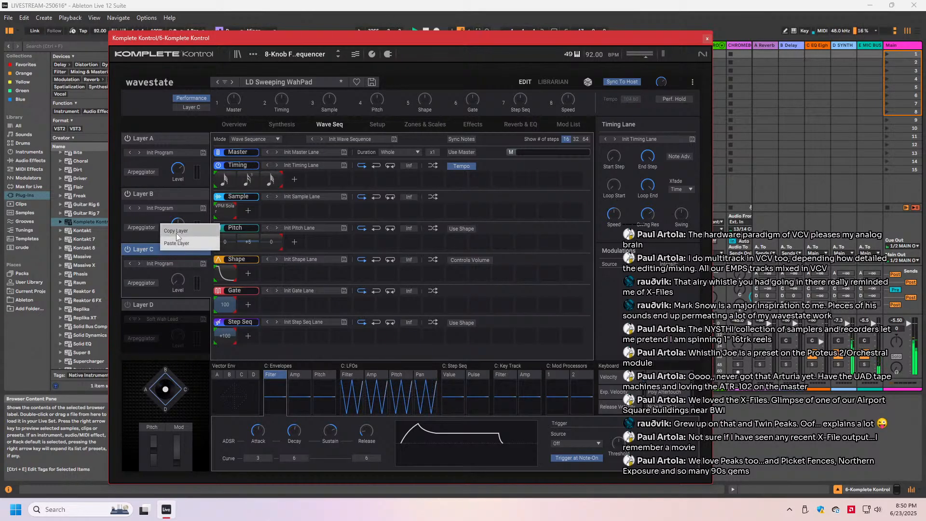
click(175, 231)
click(130, 306)
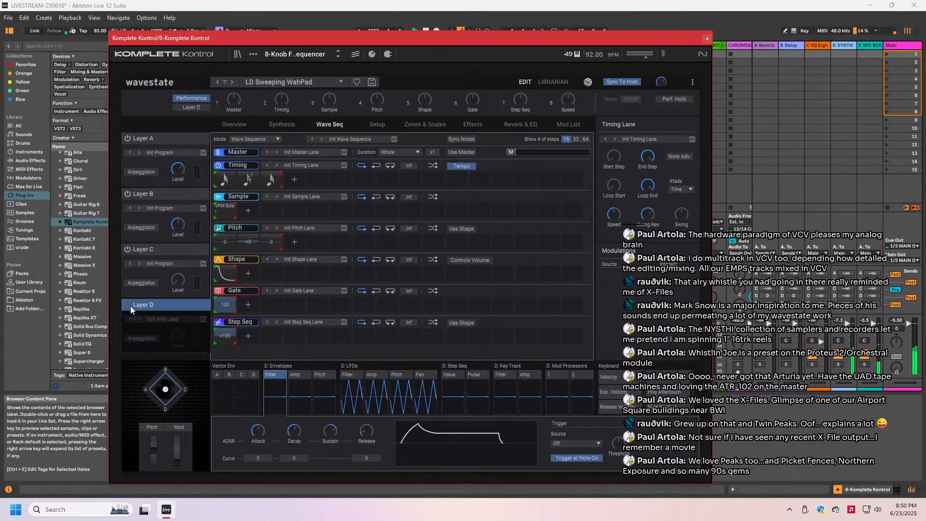
right_click(163, 301)
click(170, 295)
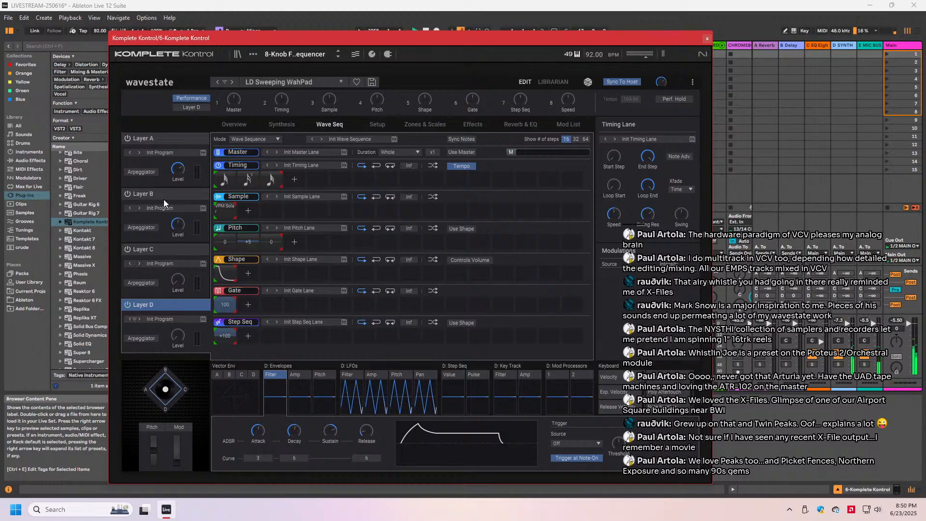
- Copy Layer B and paste the copied layer into Layer C
click(163, 195)
right_click(163, 194)
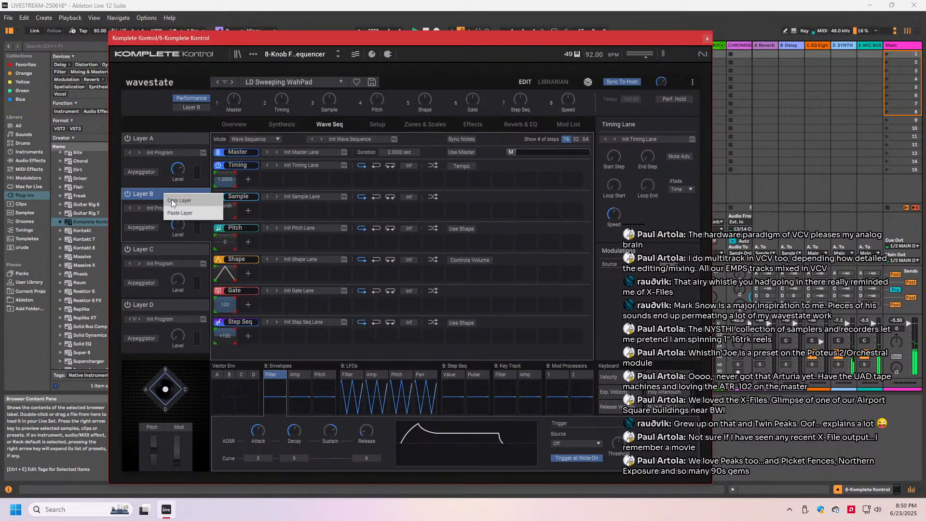
click(172, 199)
click(153, 249)
right_click(159, 249)
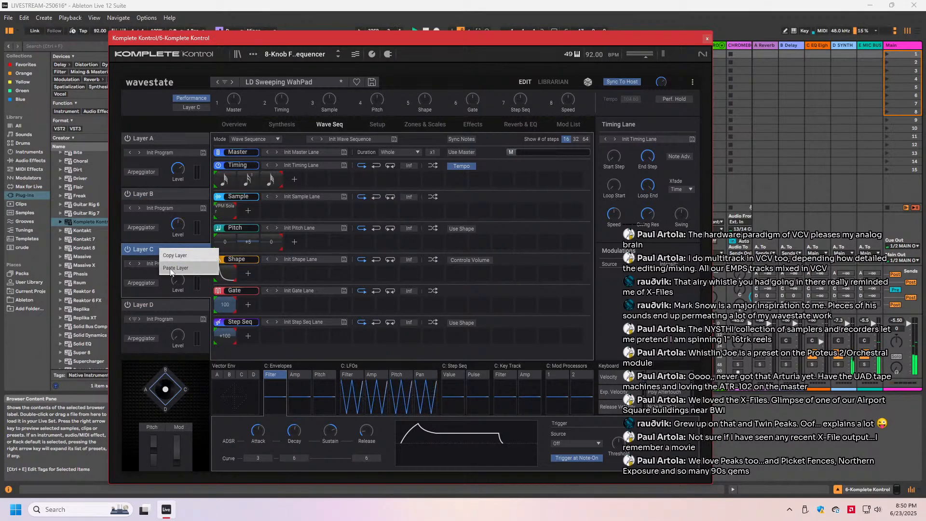
click(170, 268)
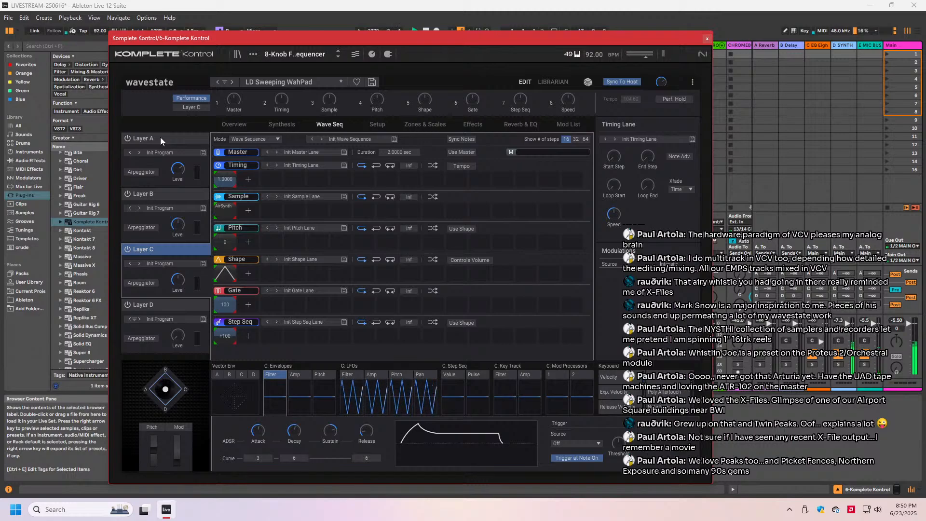
- Load the saved Soft Wah Lead program into Layer B
click(164, 207)
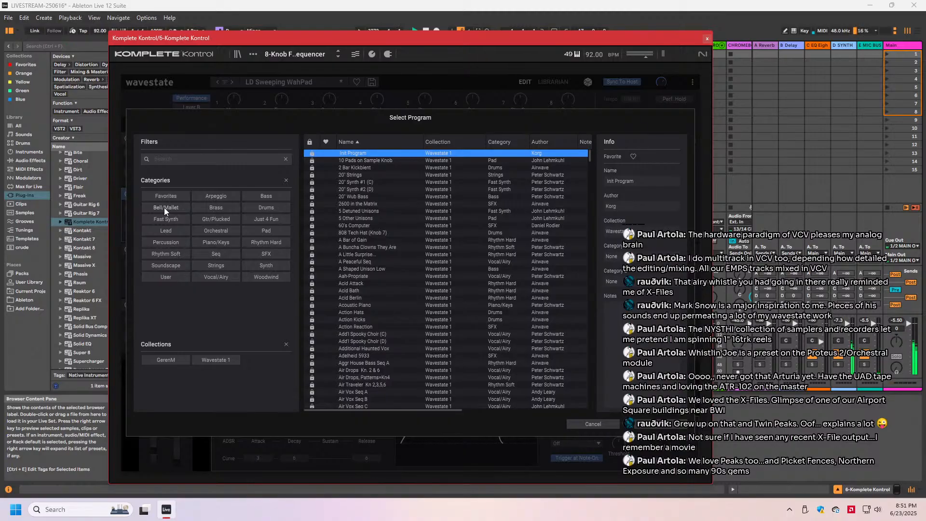
click(163, 360)
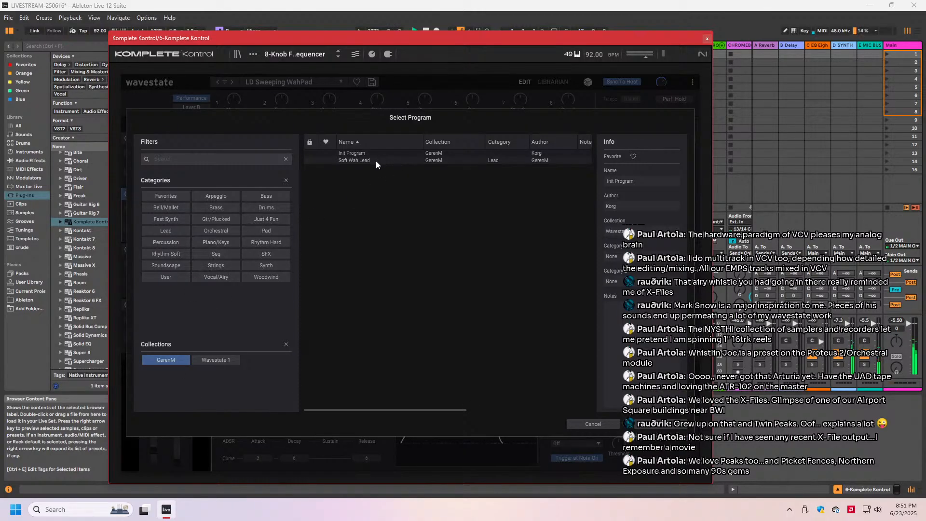
double_click(361, 160)
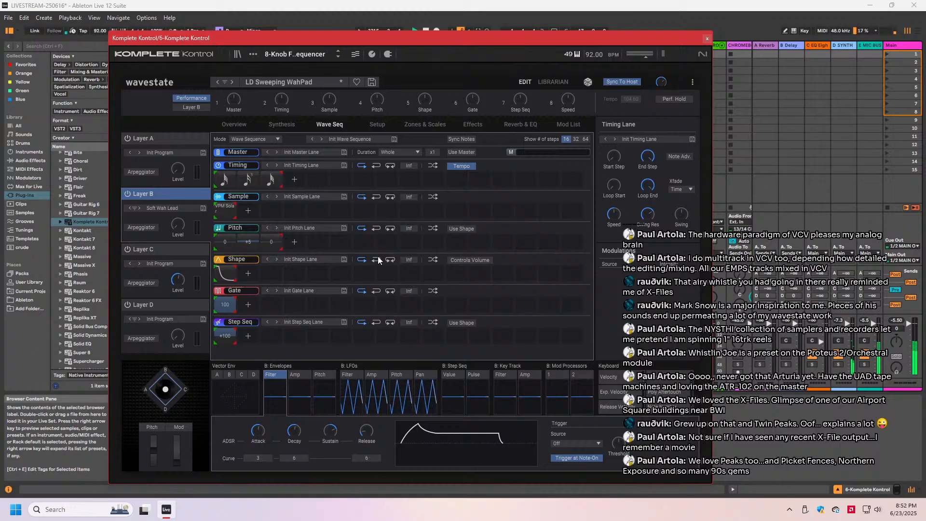
- Try to reload the LD Sweeping WahPad performance from the performance list
click(282, 82)
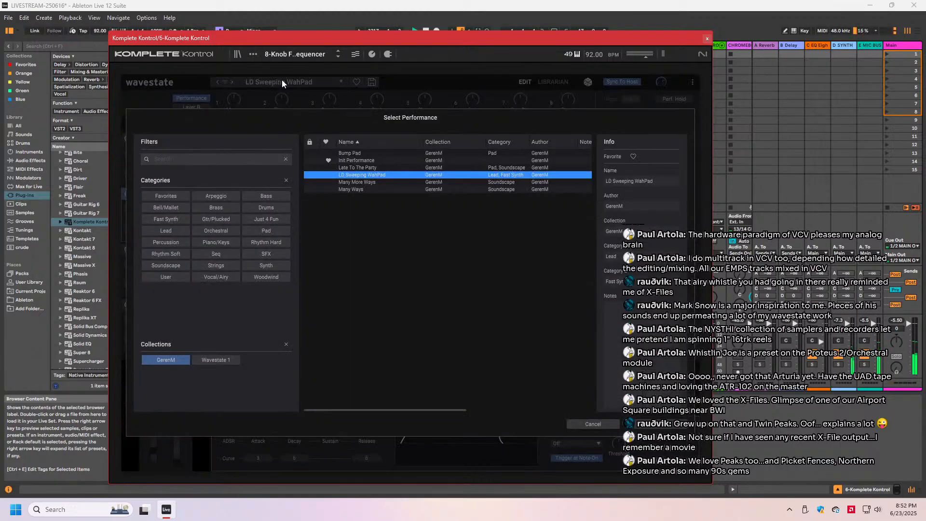
double_click(346, 175)
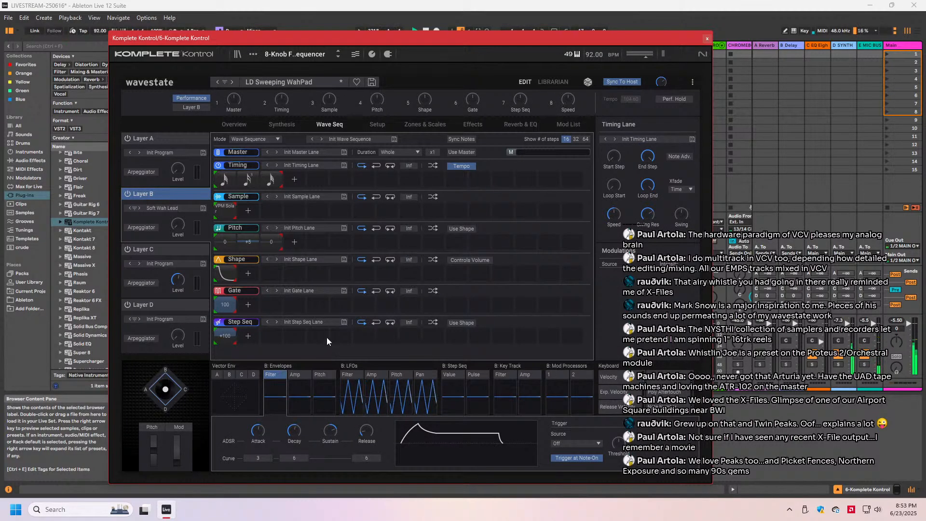
click(301, 83)
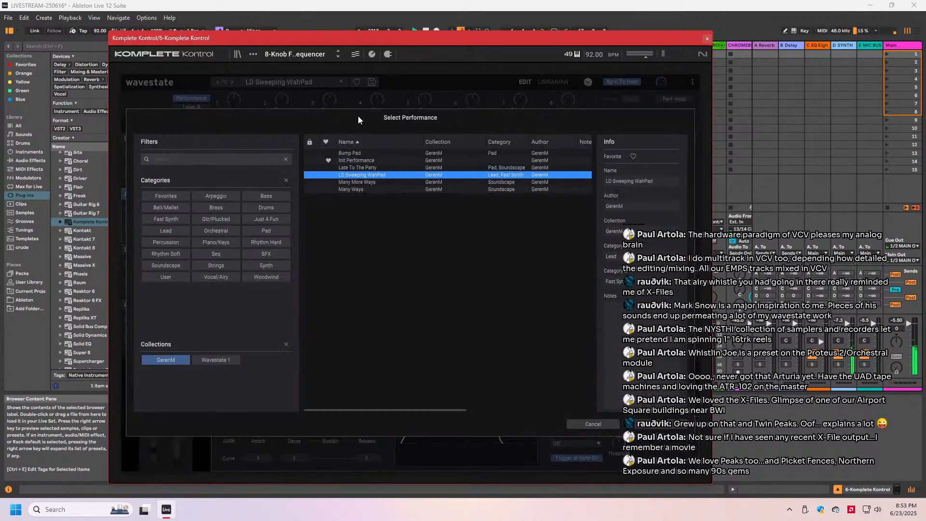
double_click(367, 177)
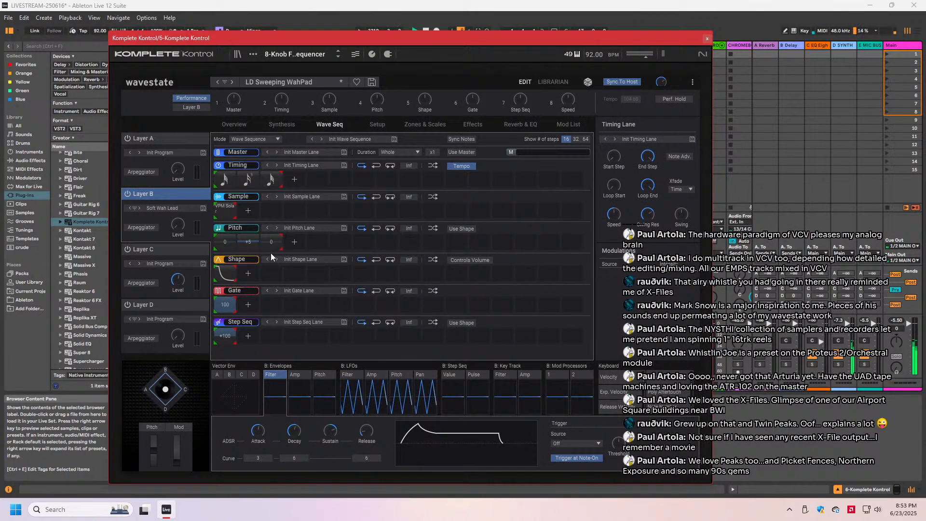
click(285, 81)
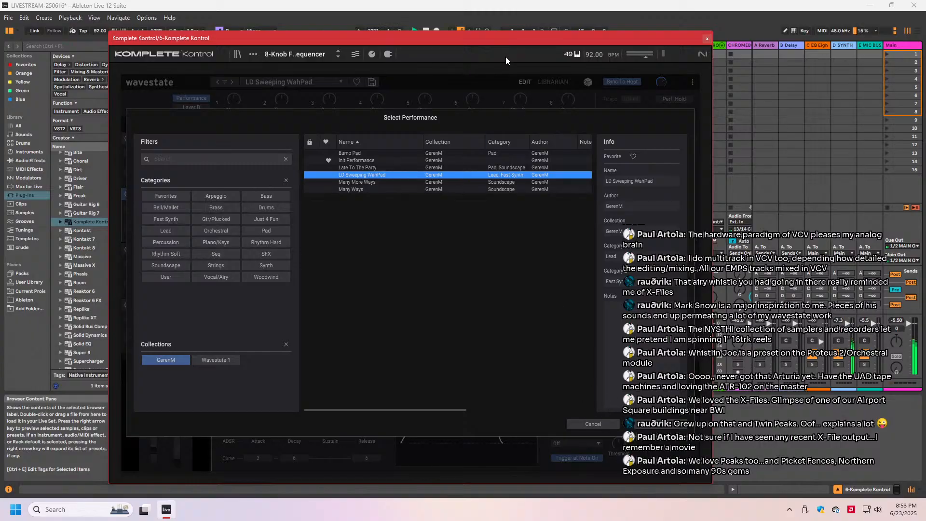
drag(497, 40, 440, 34)
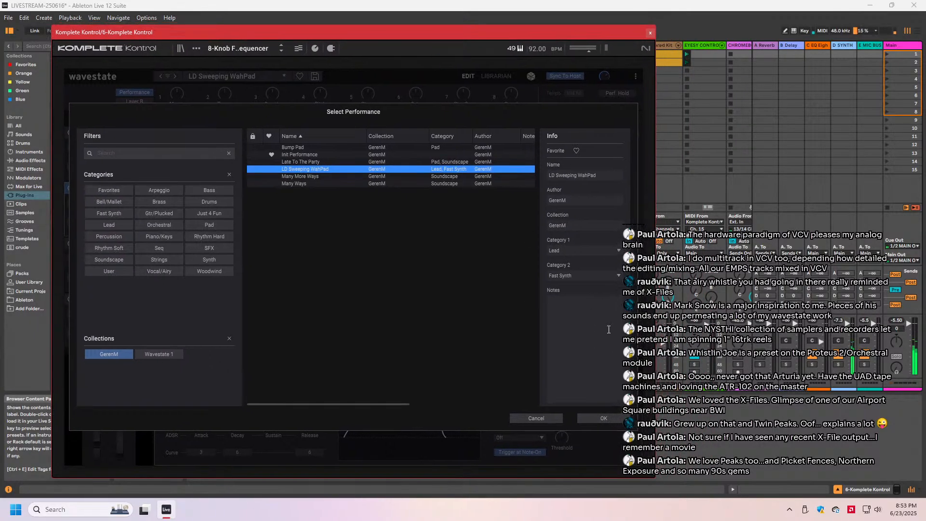
click(603, 418)
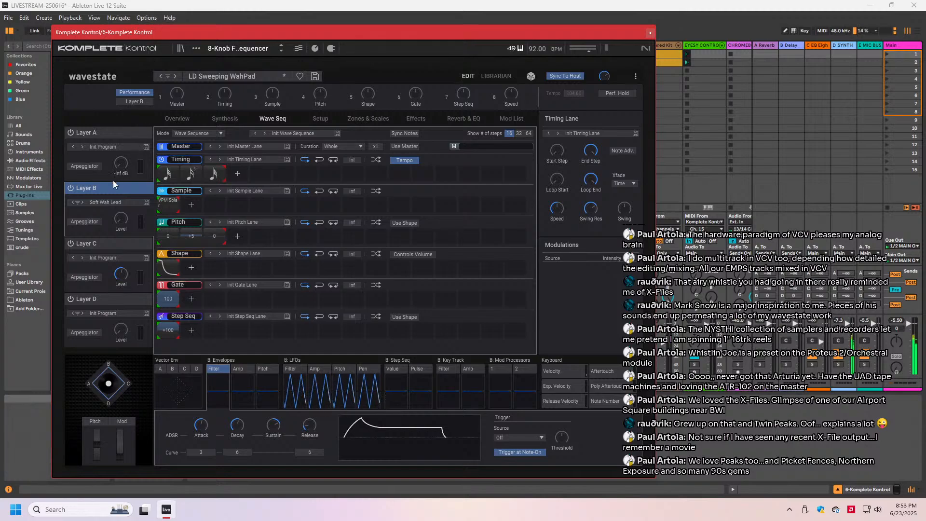
- Choose the Late To The Party performance, and reload LD Sweeping WahPad from the same list
click(216, 76)
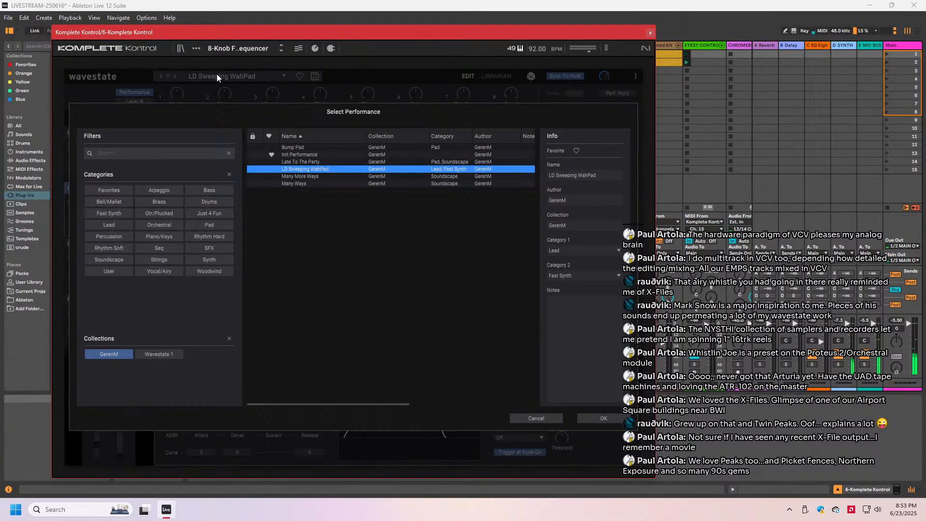
click(290, 162)
double_click(290, 168)
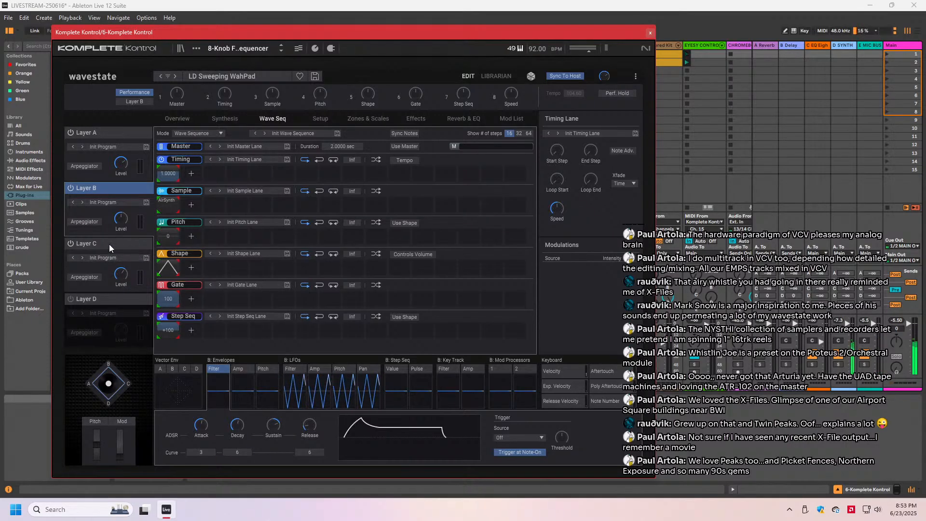
- Audition Layer A on its own, and switch to Layer C as the only active layer
click(103, 133)
click(70, 188)
click(71, 243)
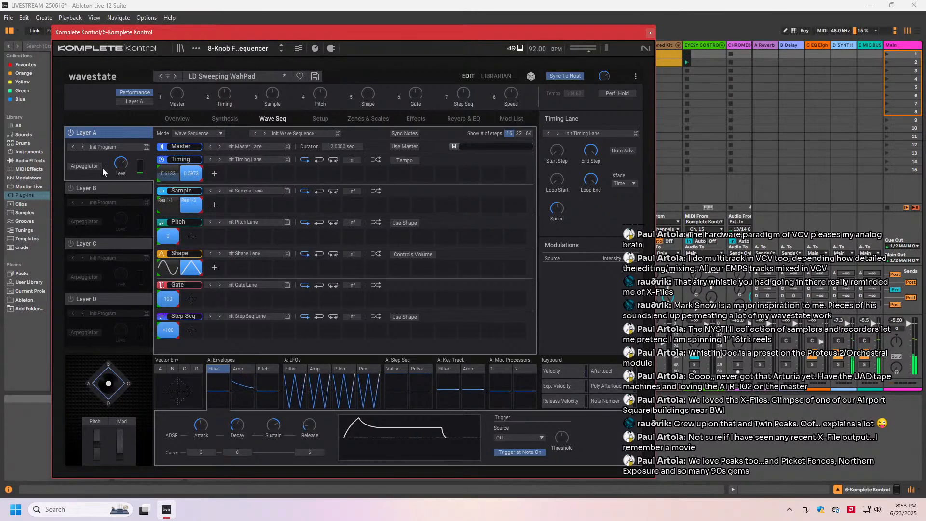
click(69, 133)
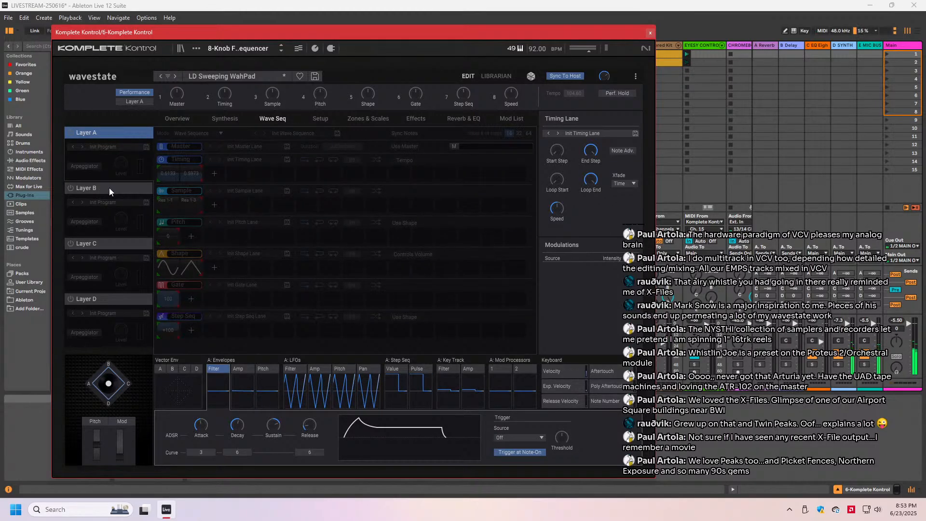
click(109, 245)
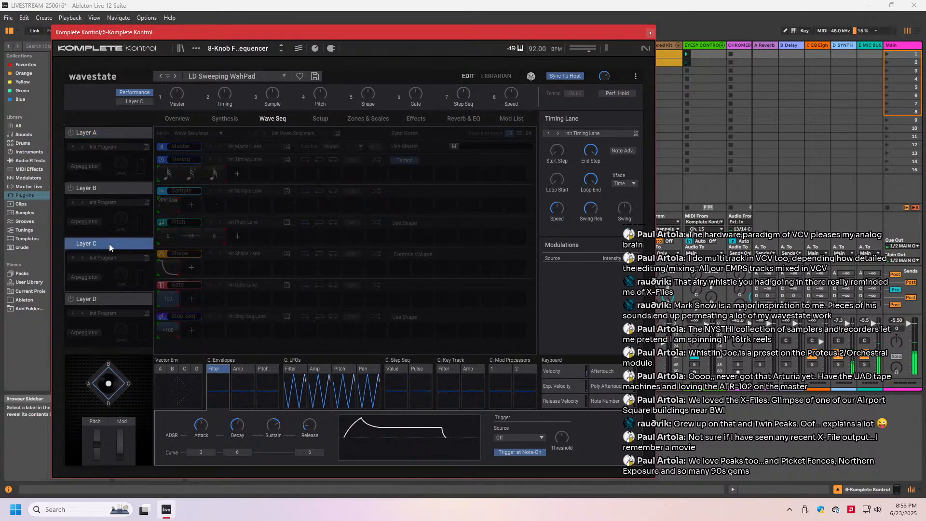
click(70, 243)
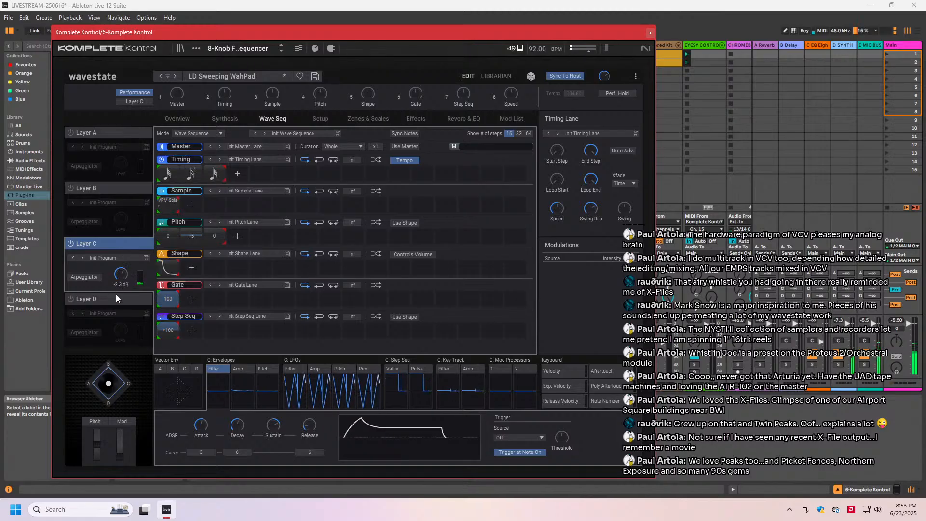
- Paste a copy of Layer C into Layer D, and switch both layers off after auditioning
right_click(105, 244)
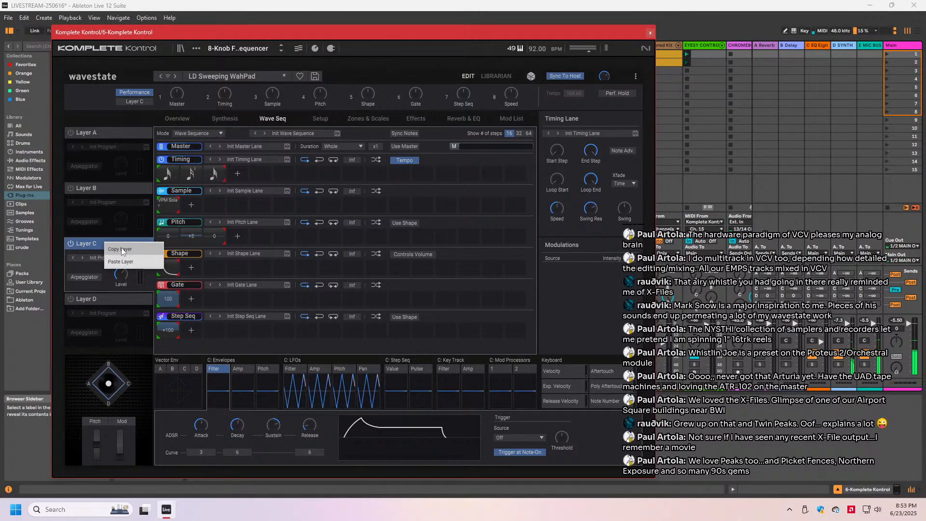
click(121, 247)
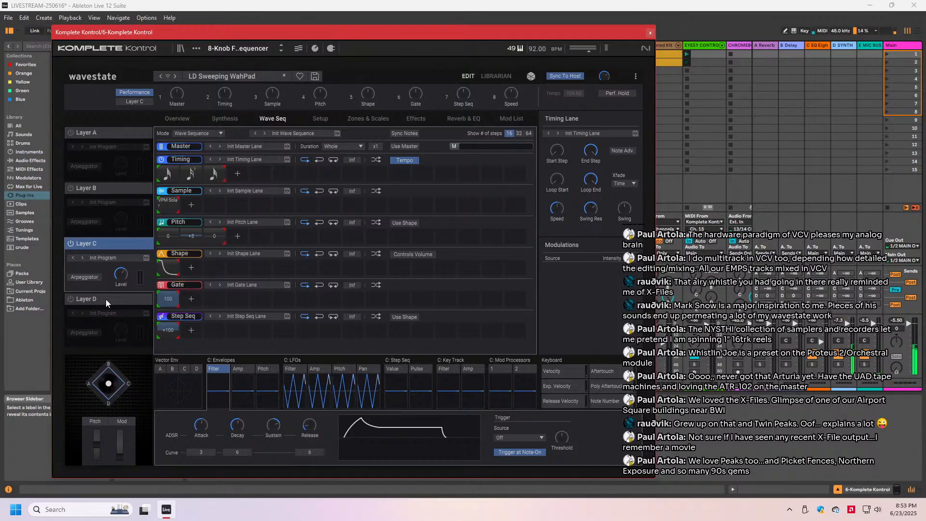
click(69, 299)
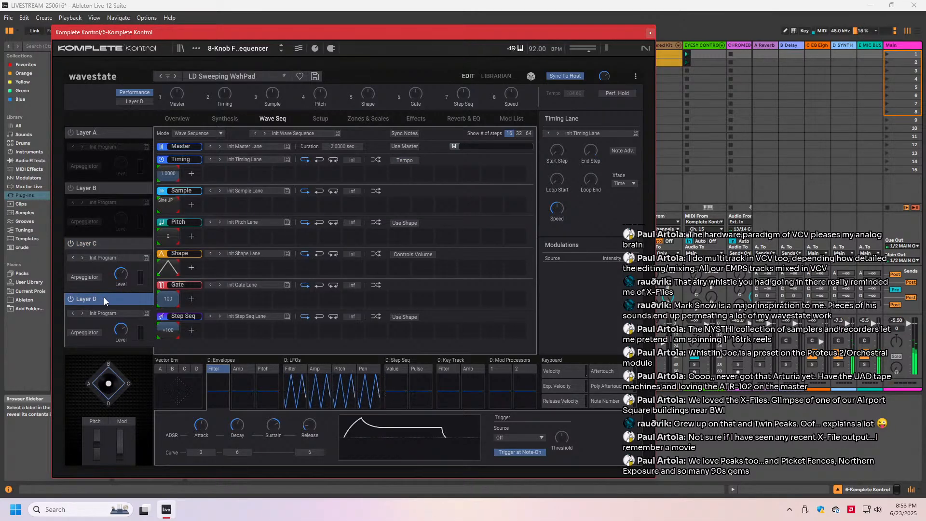
right_click(103, 297)
click(113, 291)
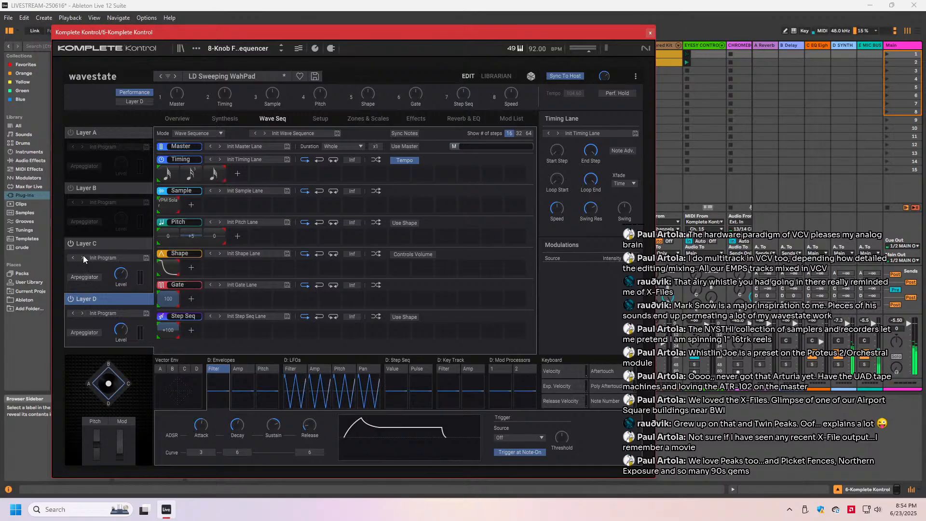
click(69, 243)
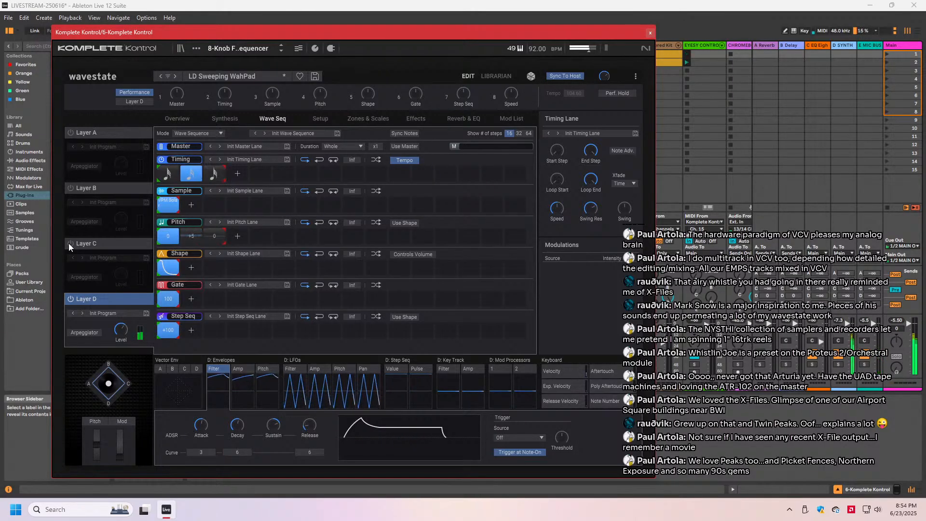
click(71, 298)
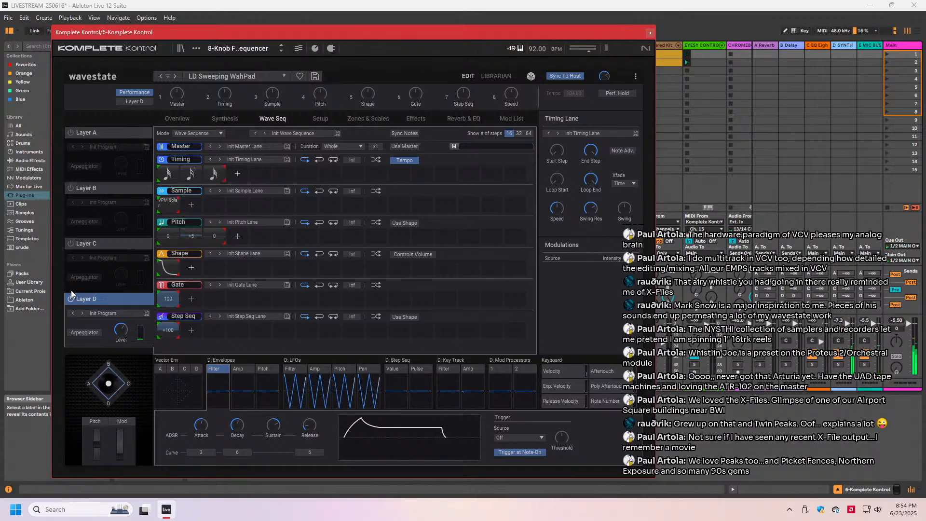
- Turn on Layer B, paste a copy of it into Layer C, and switch both layers off
click(99, 188)
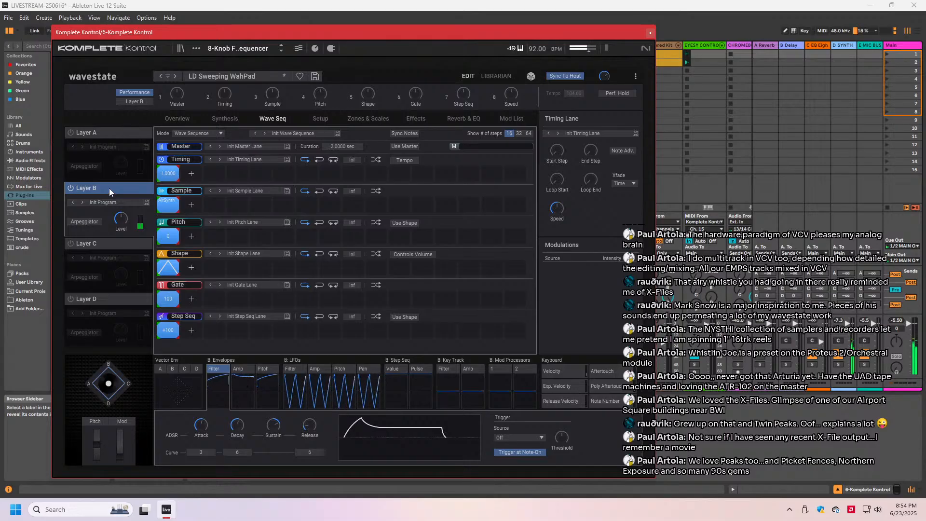
right_click(115, 187)
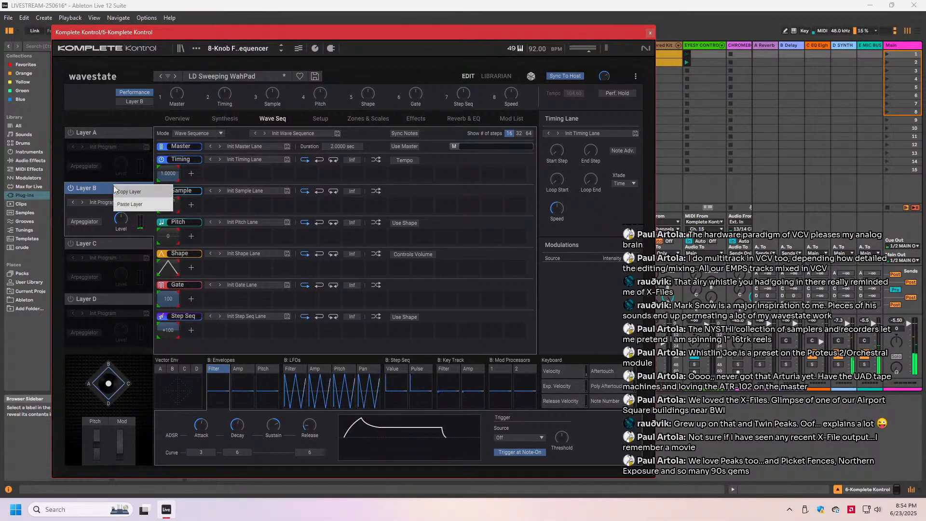
click(123, 191)
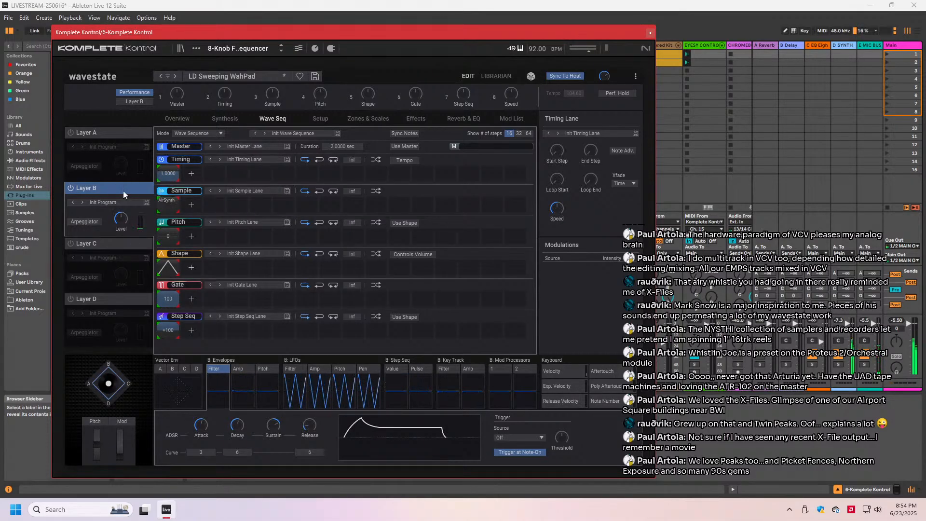
click(95, 244)
right_click(107, 246)
click(118, 261)
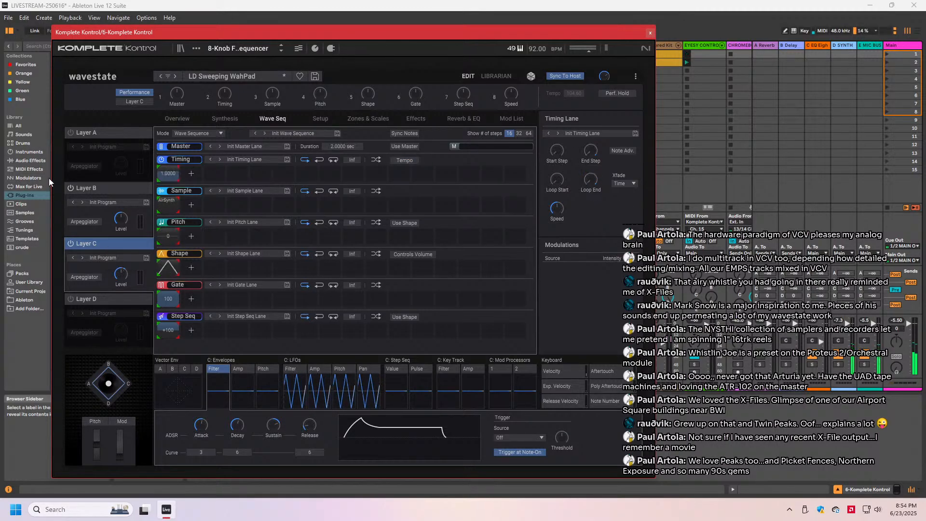
click(71, 188)
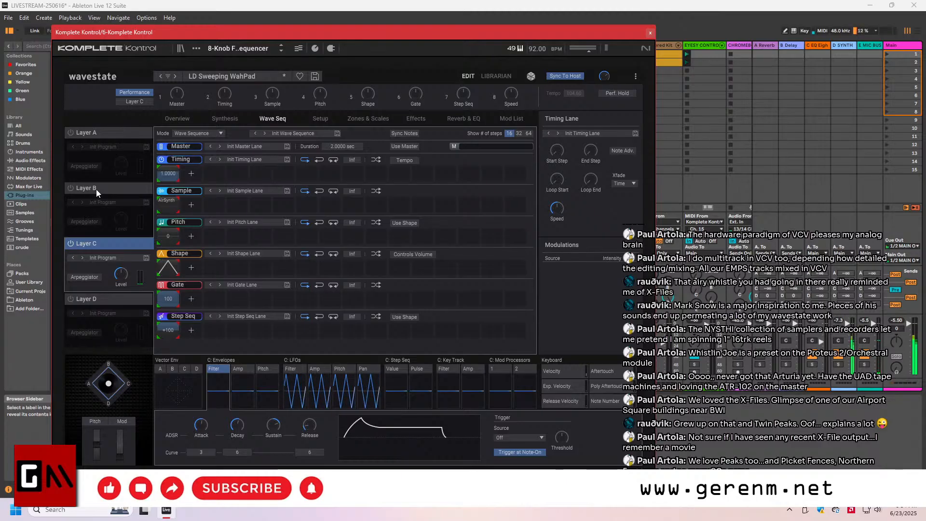
click(70, 244)
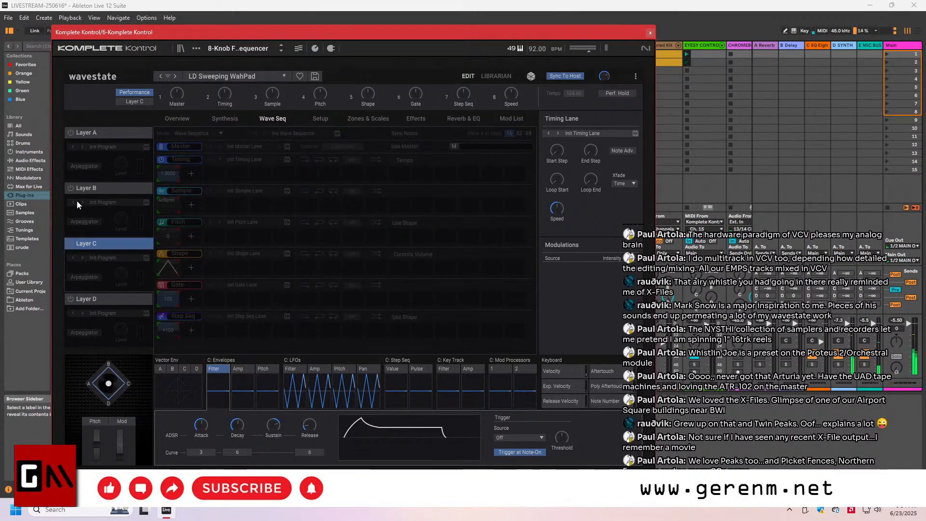
- Turn on Layer B, load the Soft Wah Lead program into it, and turn Layer C on
click(110, 188)
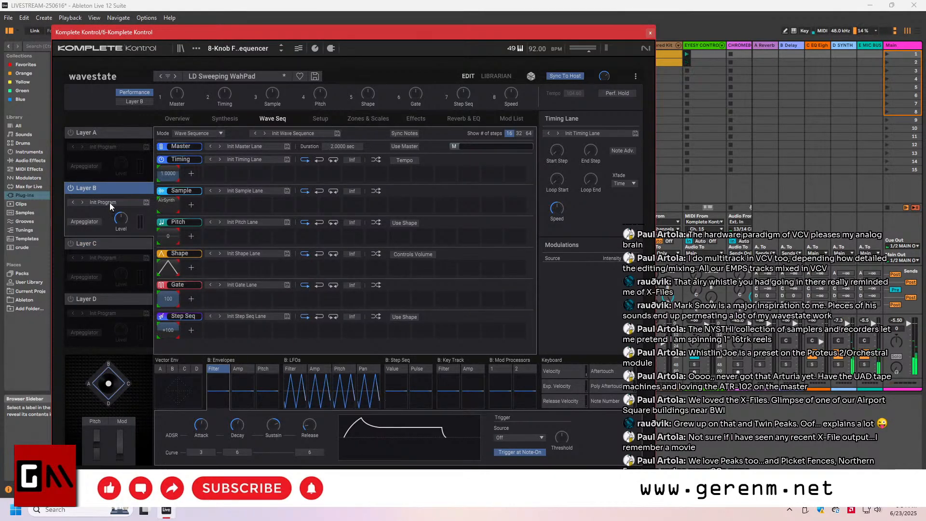
click(109, 203)
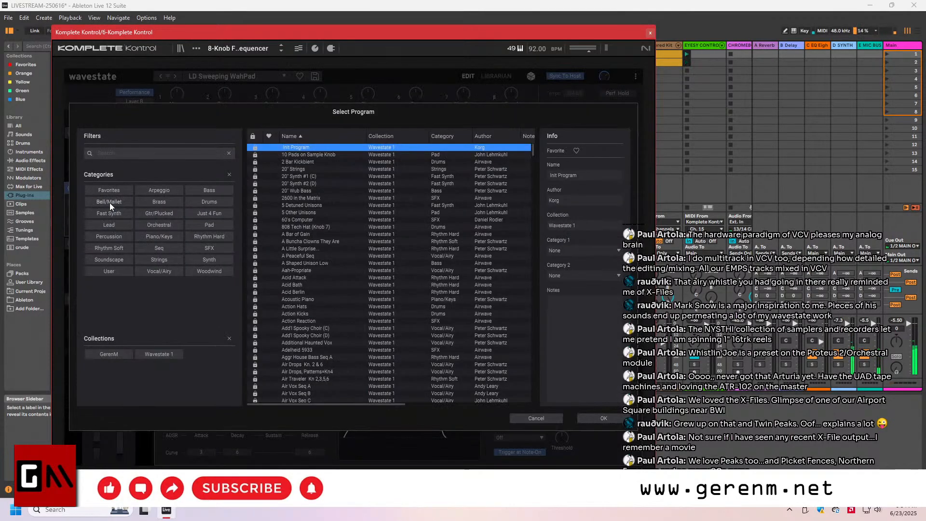
click(100, 353)
double_click(291, 155)
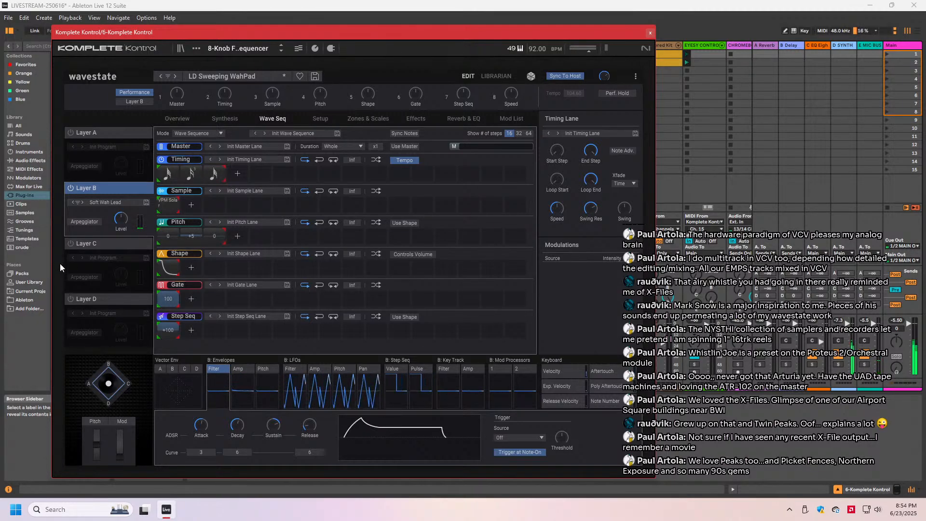
click(69, 242)
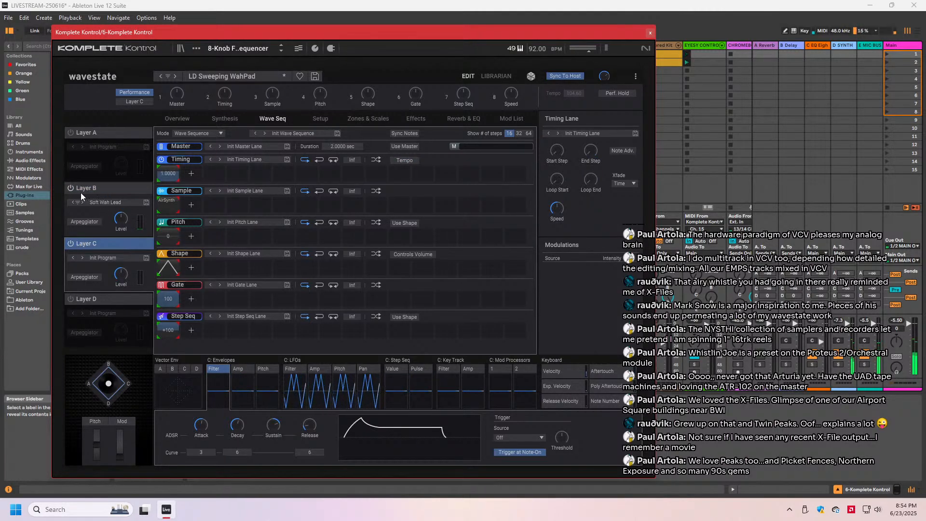
- Switch off Layer B and turn on Layer D, auditioning it with and without Layer C
click(69, 188)
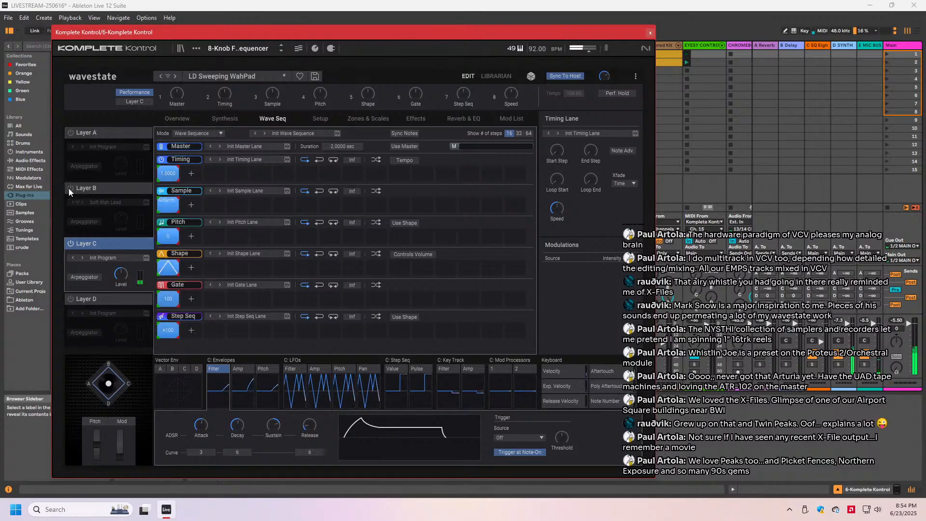
click(71, 299)
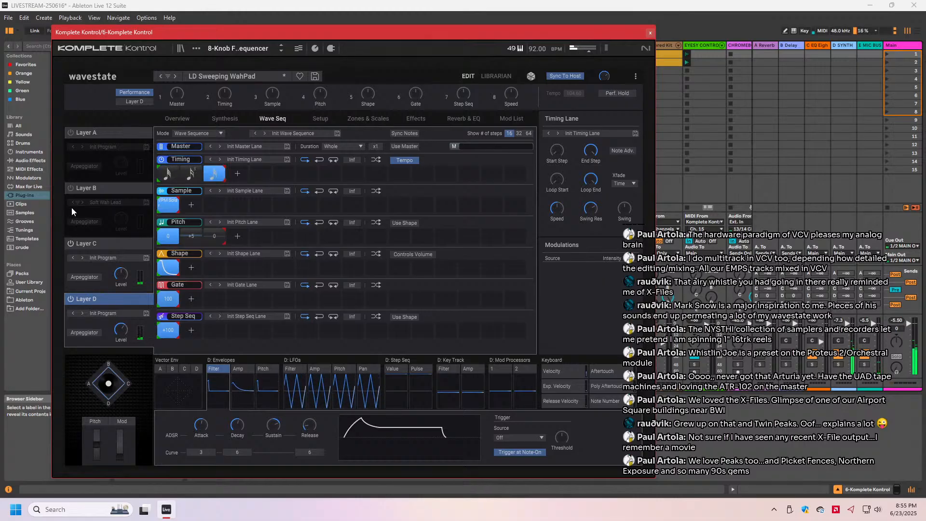
click(71, 243)
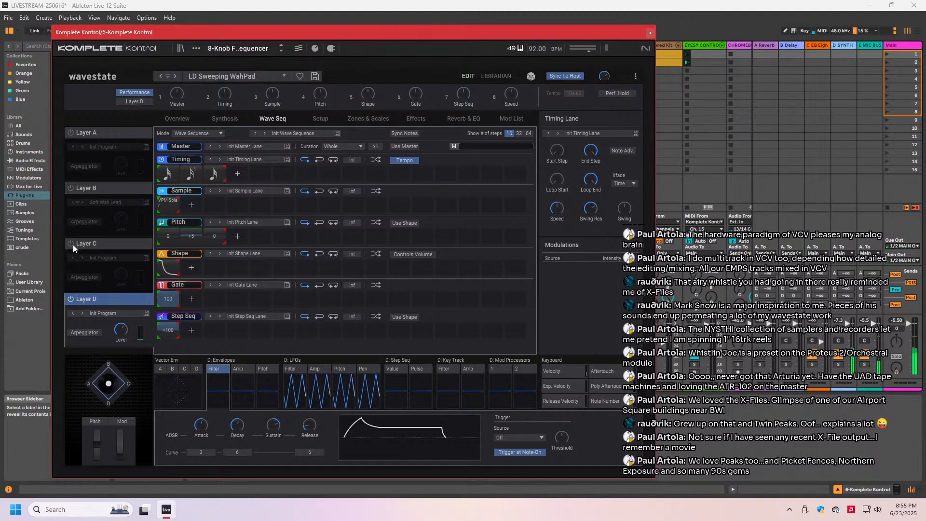
click(71, 243)
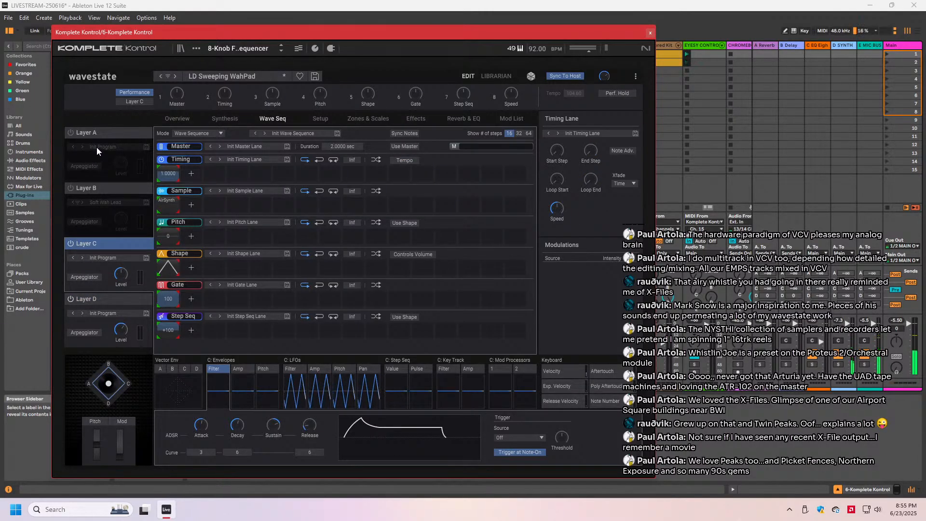
- Turn on Layers A and B, and paste a copy of Layer A into Layer B
click(71, 133)
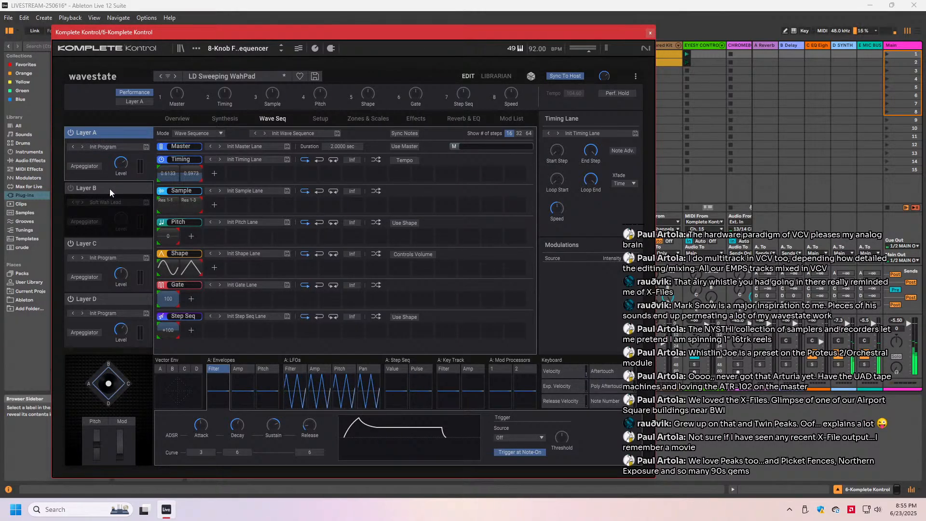
click(70, 188)
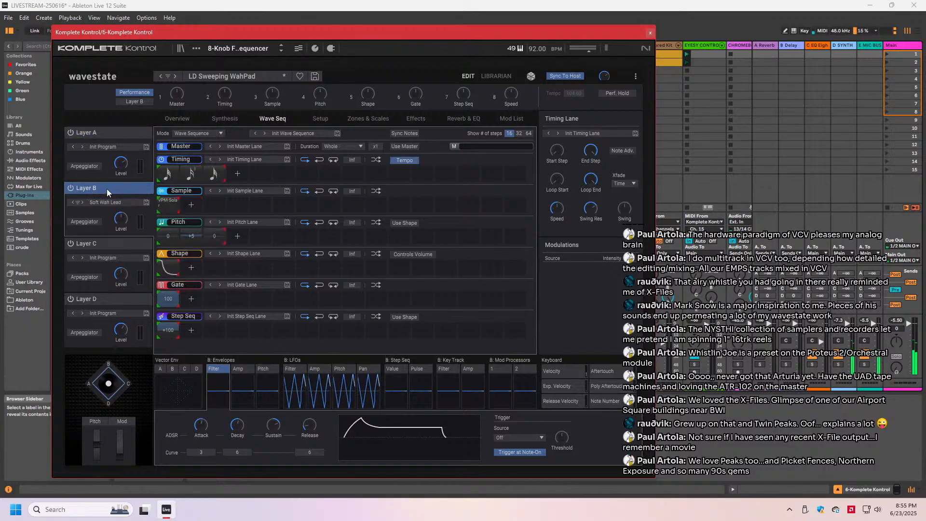
right_click(107, 191)
click(116, 208)
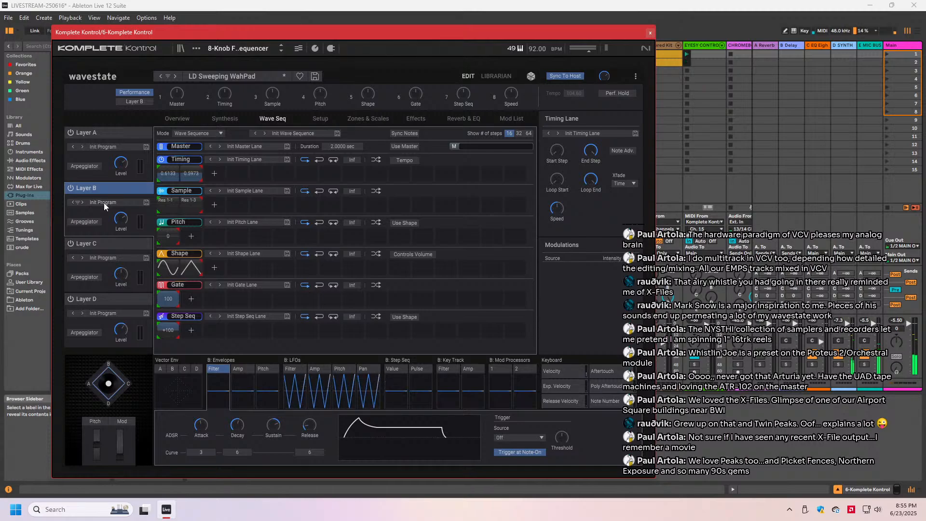
- Set the first sample step of Layer B to the Syn: Lead MG 1 multisample
click(163, 206)
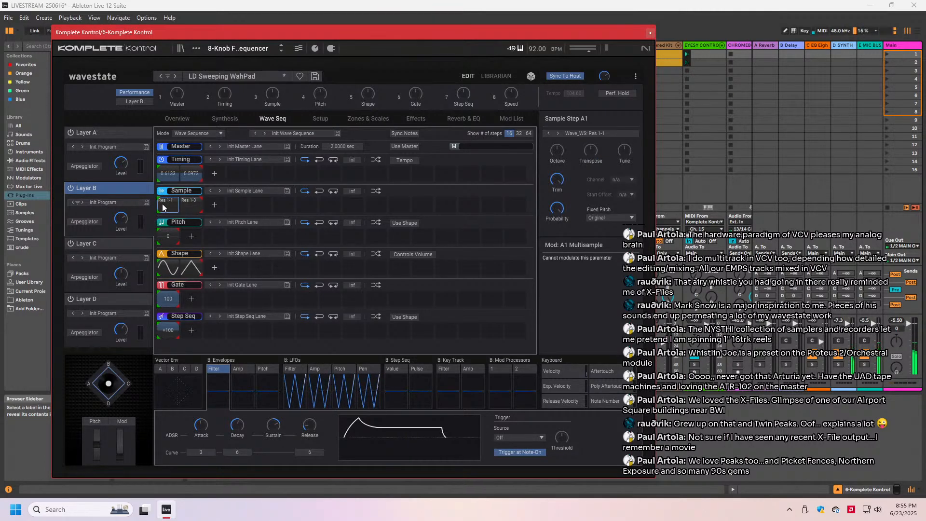
click(162, 208)
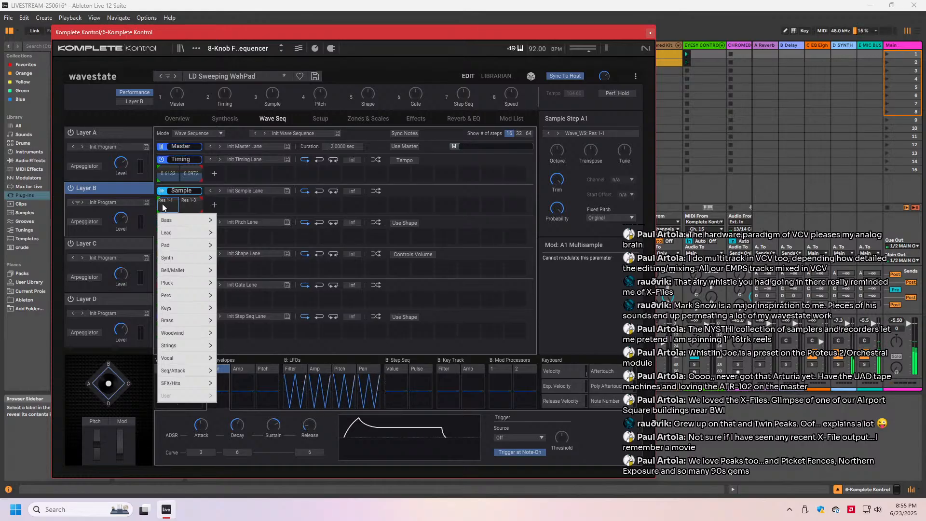
mouse_move(167, 232)
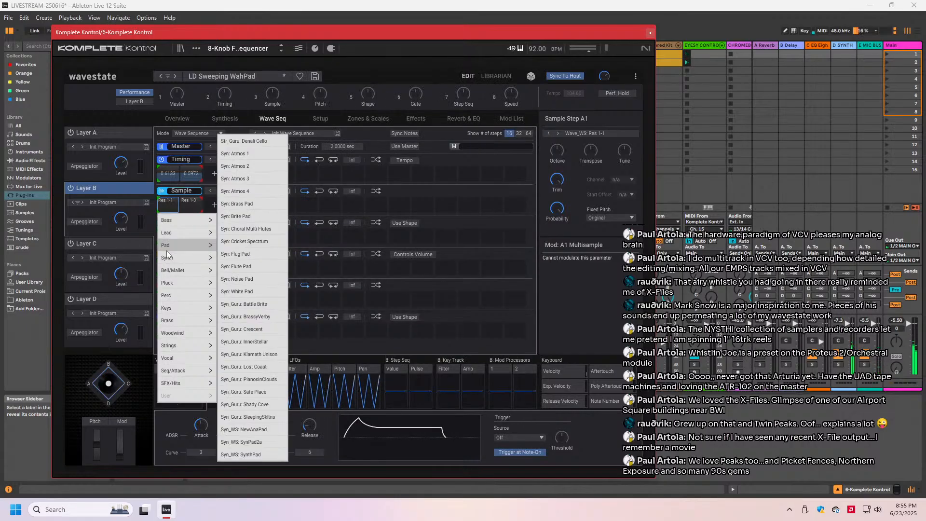
mouse_move(166, 259)
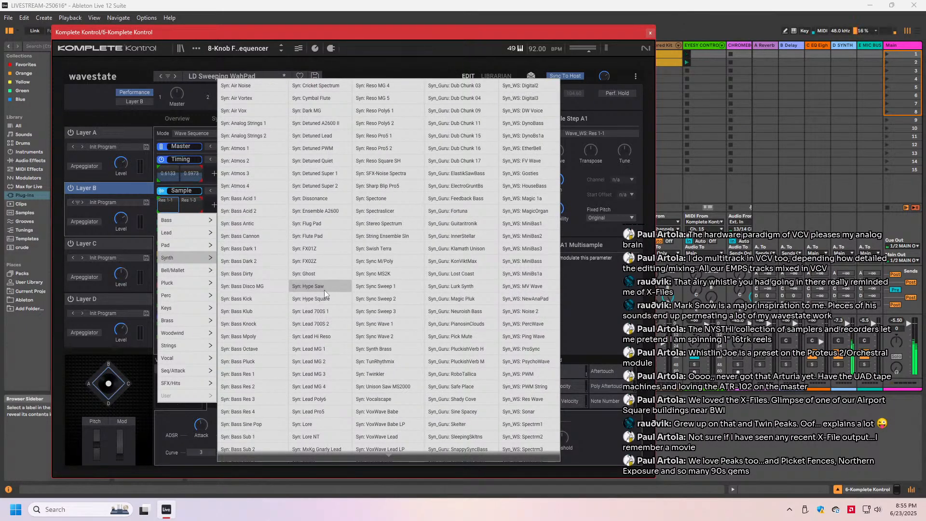
scroll(324, 288, down, 3)
scroll(324, 290, up, 1)
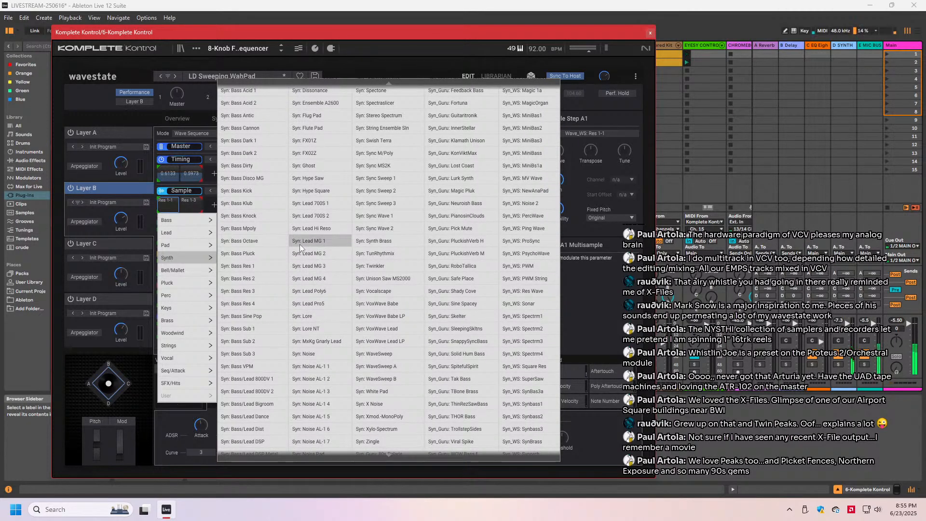
scroll(300, 244, down, 3)
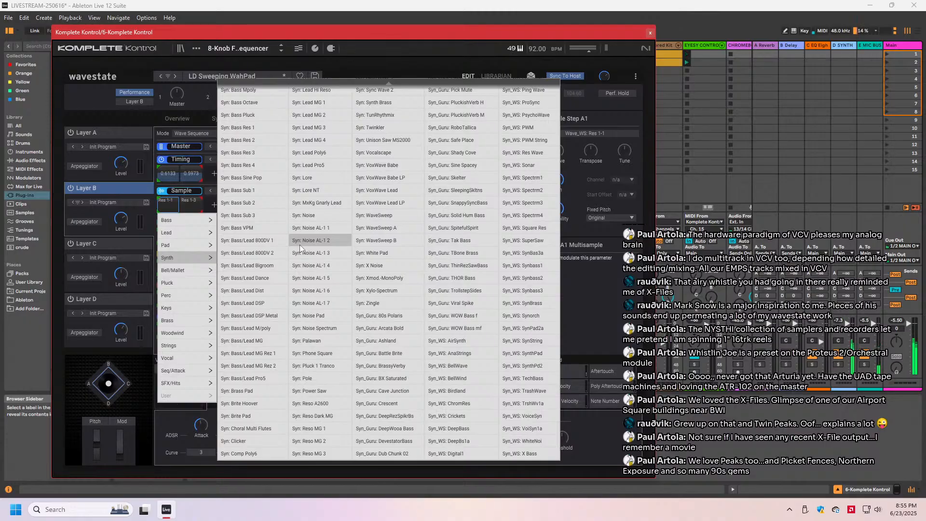
scroll(300, 245, up, 5)
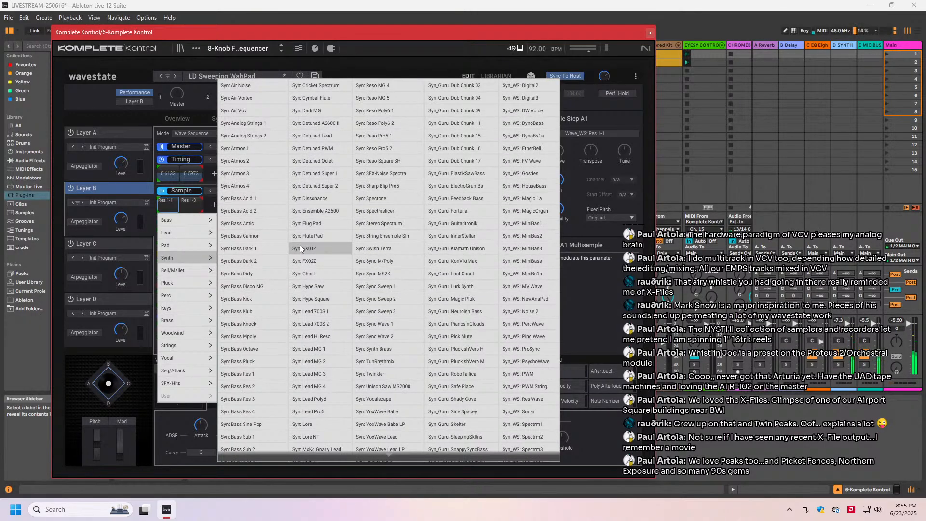
scroll(300, 248, down, 1)
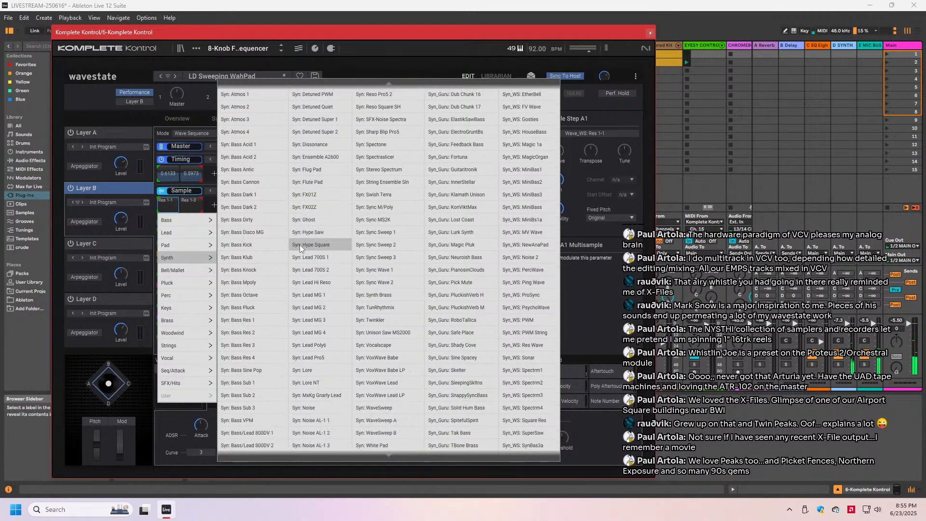
click(314, 294)
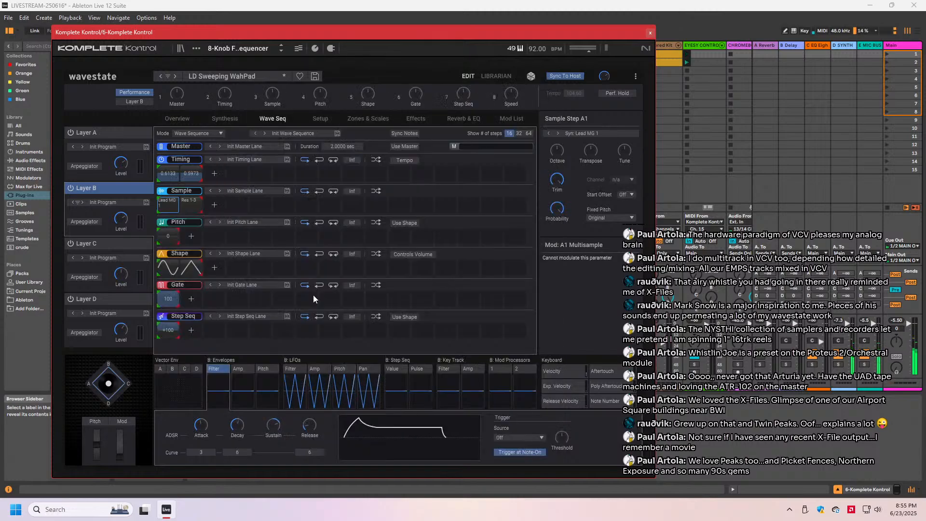
- Set the second sample step of Layer B to the Syn: Lead MG 3 multisample
right_click(190, 206)
double_click(186, 206)
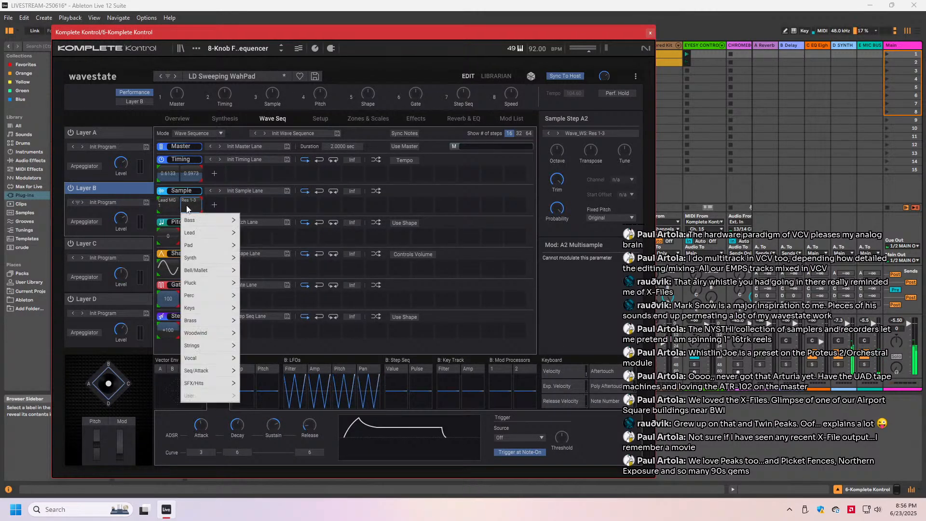
mouse_move(201, 236)
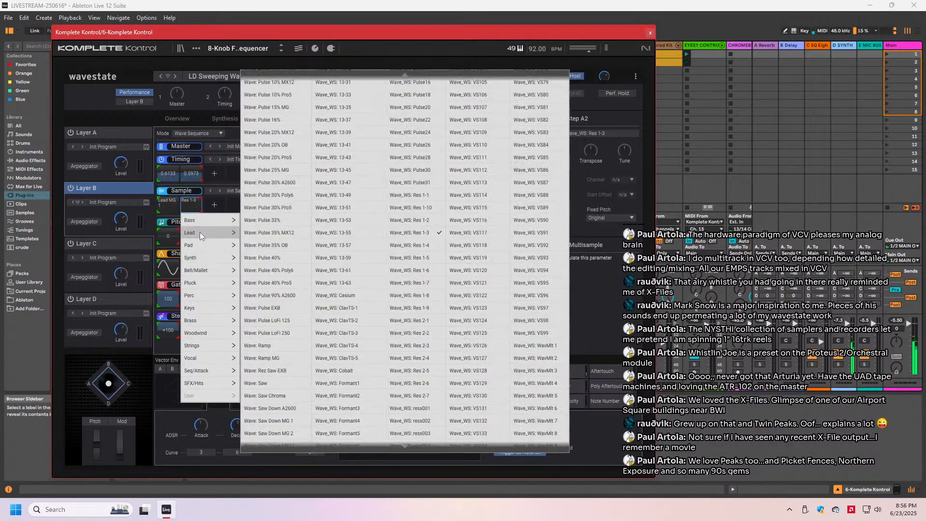
scroll(294, 241, up, 5)
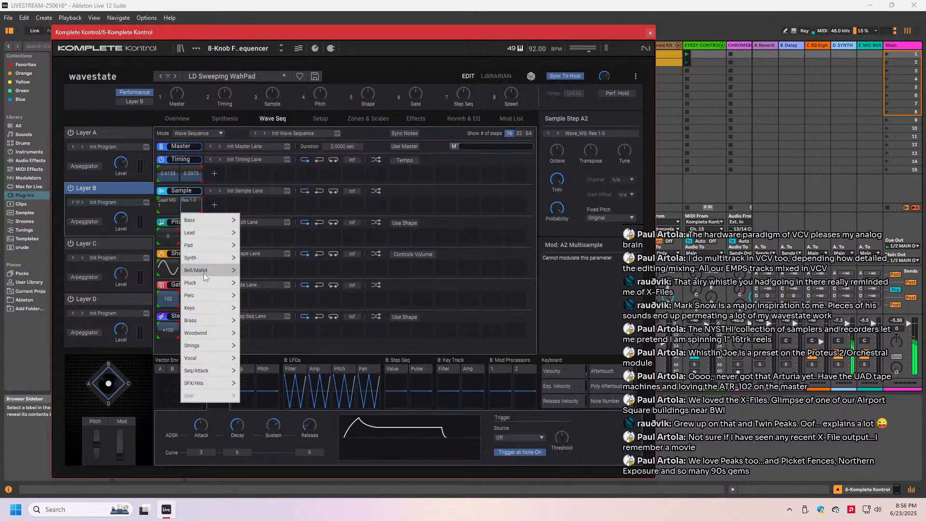
mouse_move(198, 257)
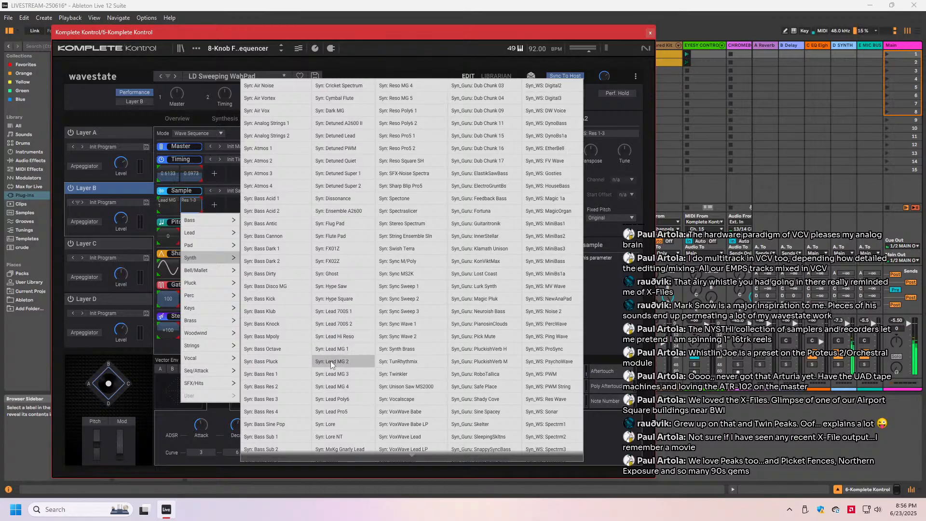
click(330, 373)
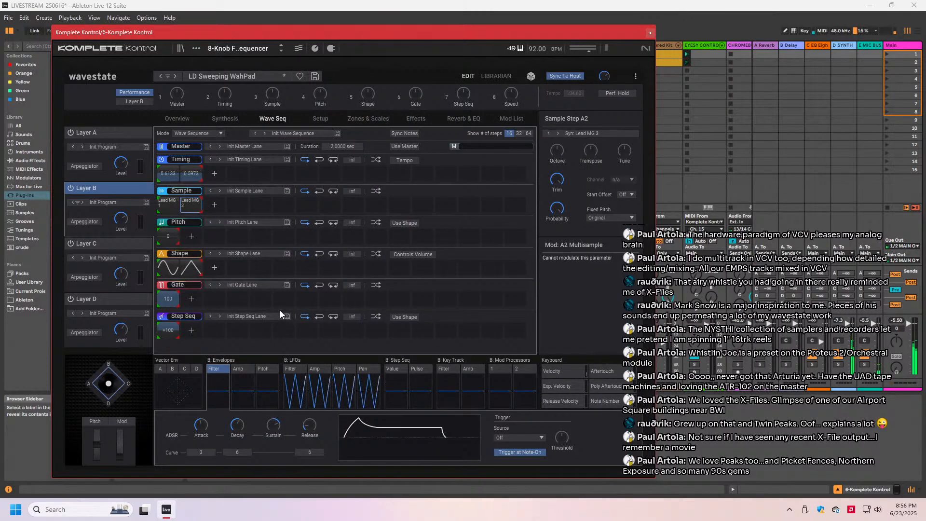
- Switch off Layers A, C and D to audition Layer B on its own
click(70, 132)
click(69, 244)
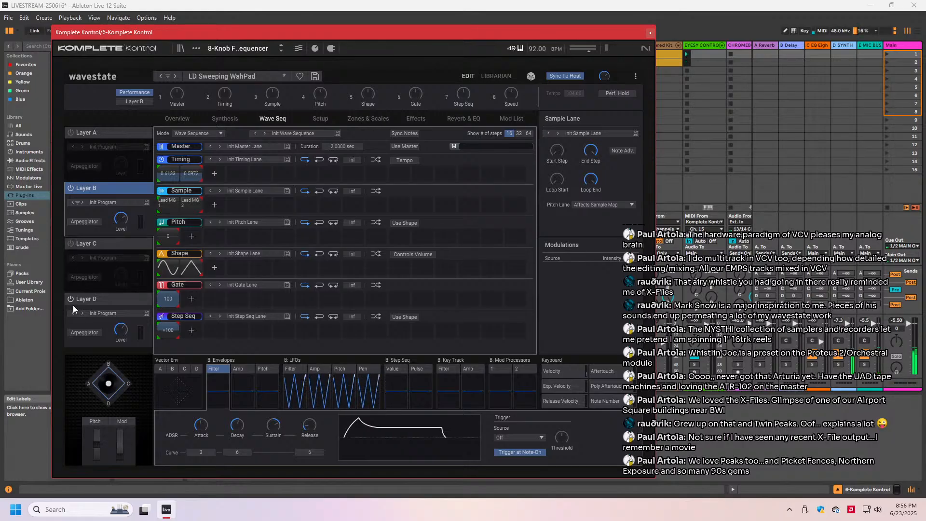
click(71, 299)
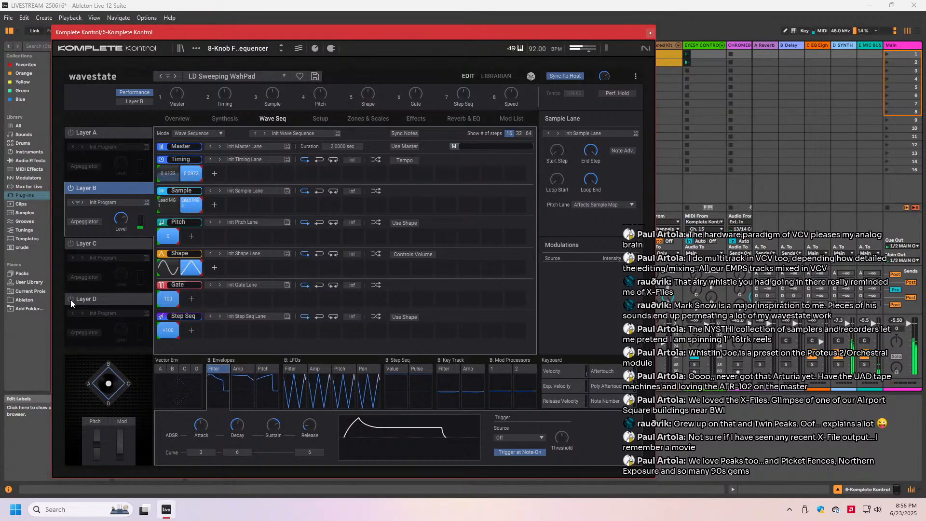
- Browse the Synth multisamples available for Layer B's first sample step, and close the list without choosing one
click(169, 205)
click(169, 204)
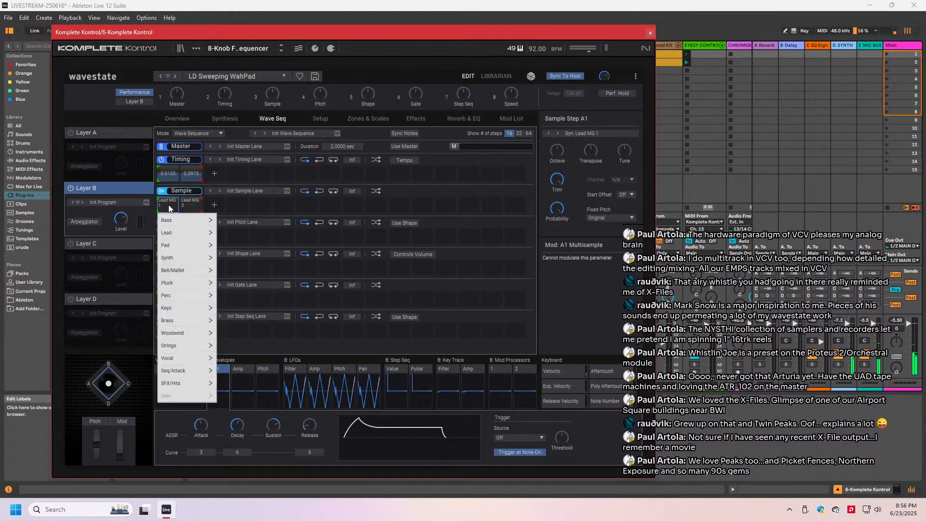
mouse_move(183, 253)
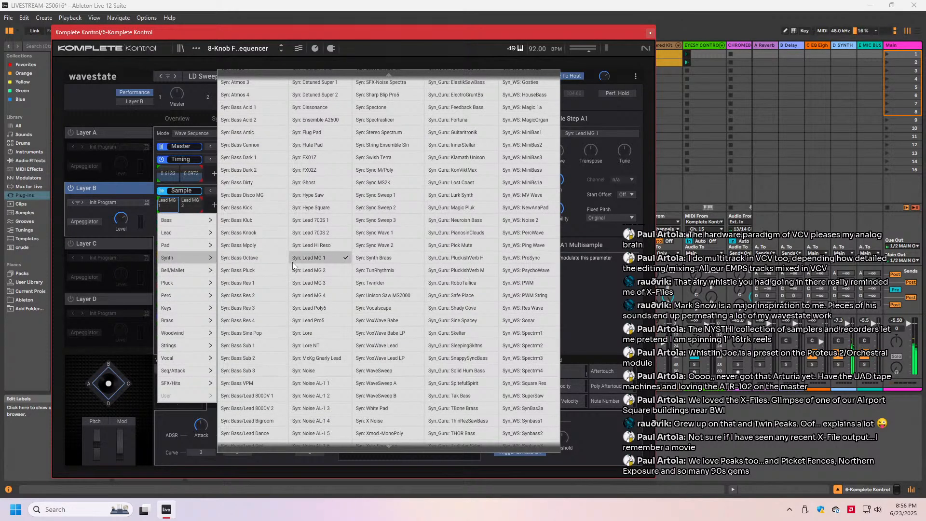
scroll(293, 265, up, 3)
scroll(293, 265, down, 9)
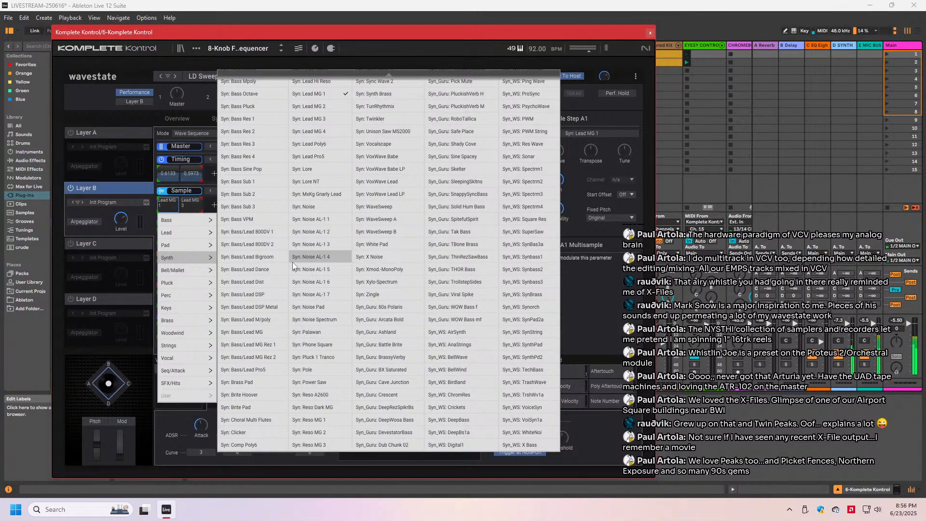
scroll(292, 265, up, 9)
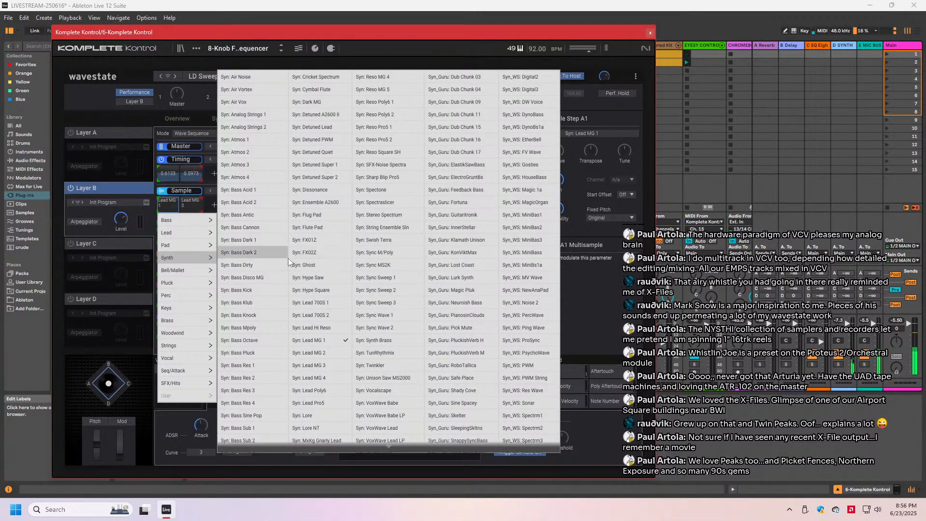
scroll(308, 284, down, 5)
scroll(307, 336, down, 3)
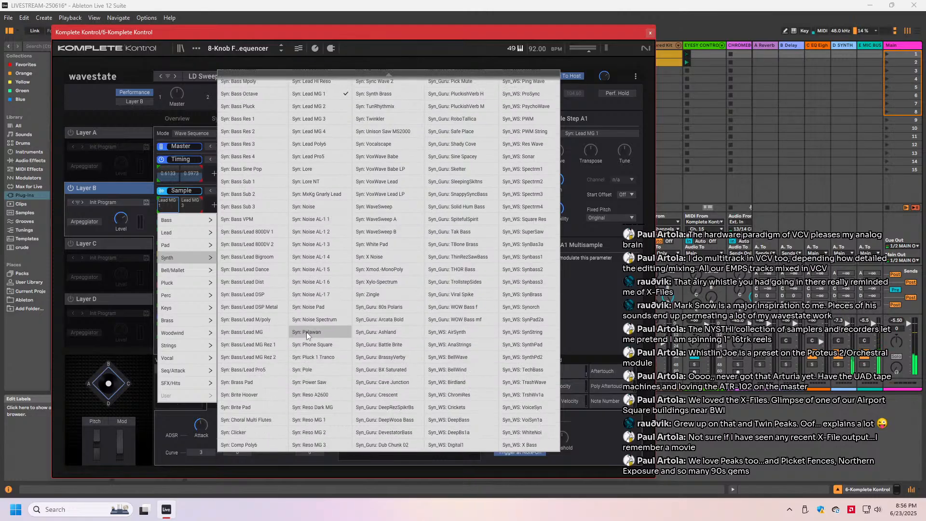
scroll(309, 396, up, 9)
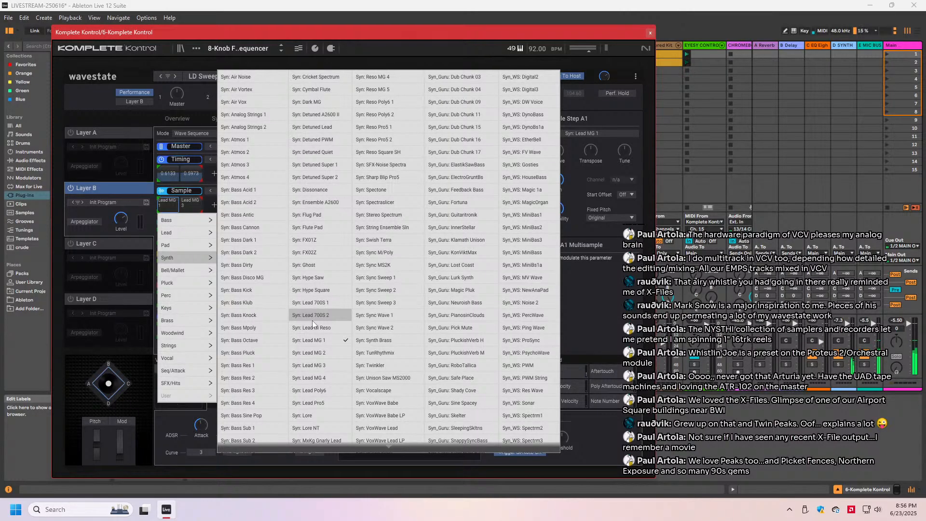
scroll(315, 330, down, 6)
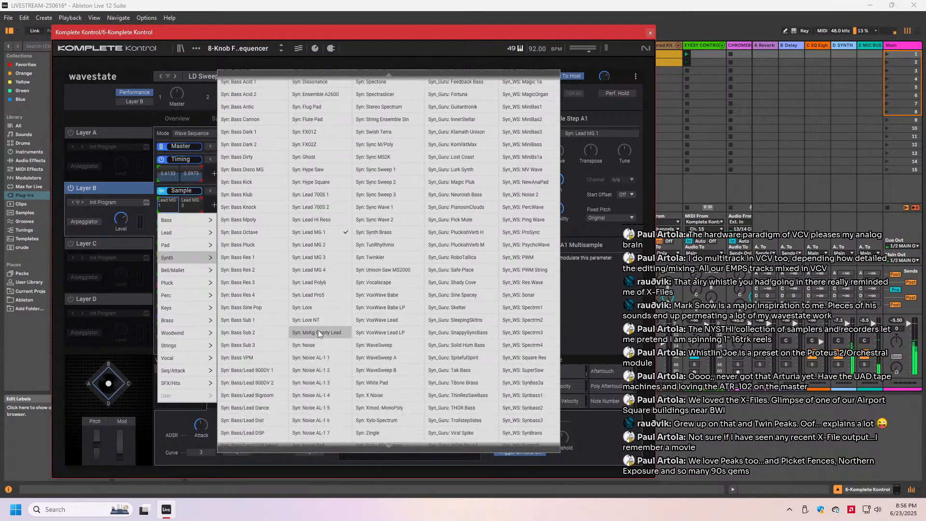
scroll(318, 343, down, 3)
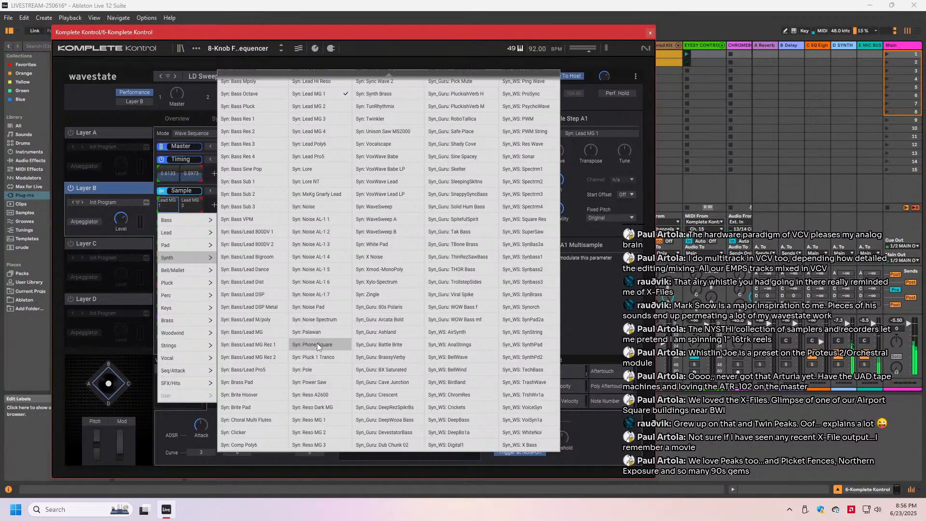
scroll(317, 345, up, 9)
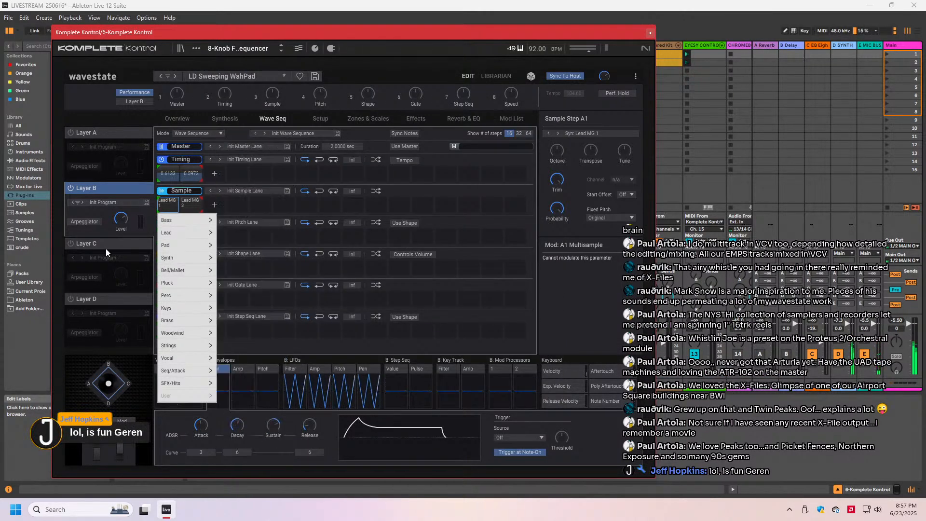
click(97, 188)
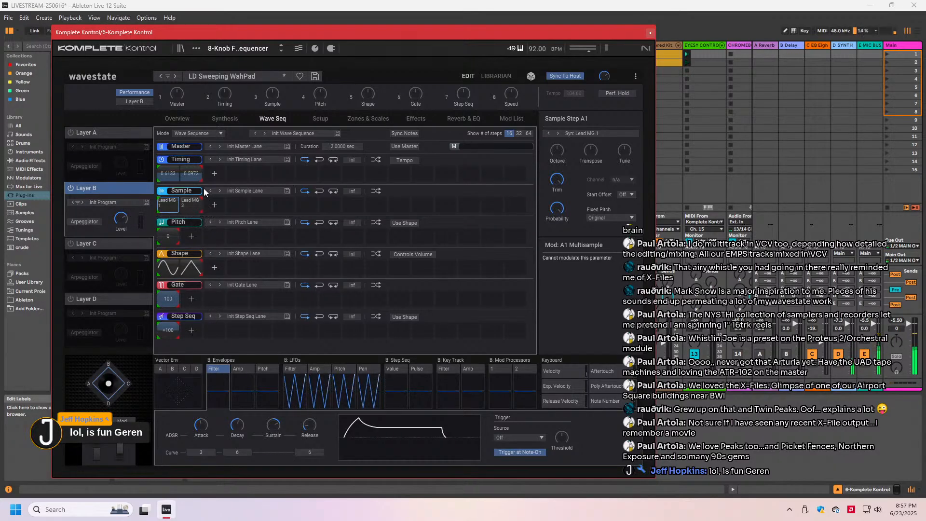
- Show the modulation sources of Layer B's filter resonance in the synthesis settings
click(227, 121)
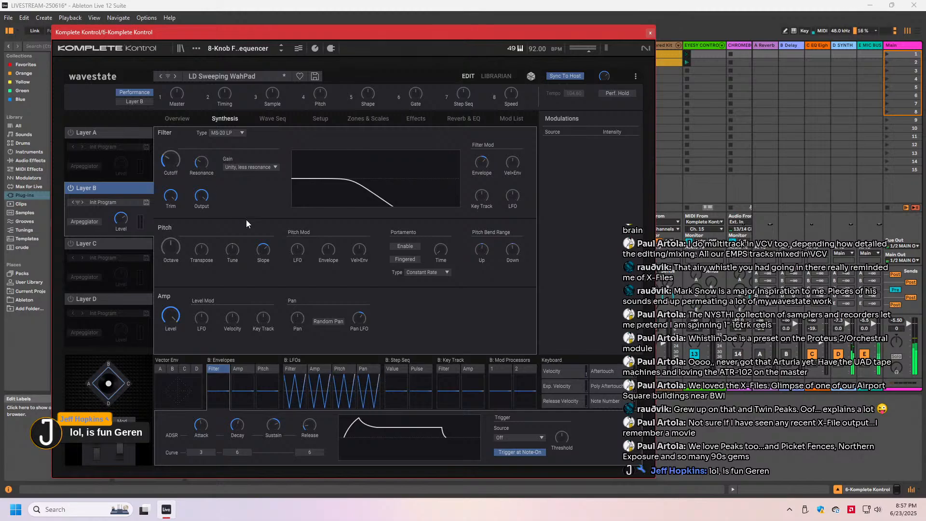
click(201, 162)
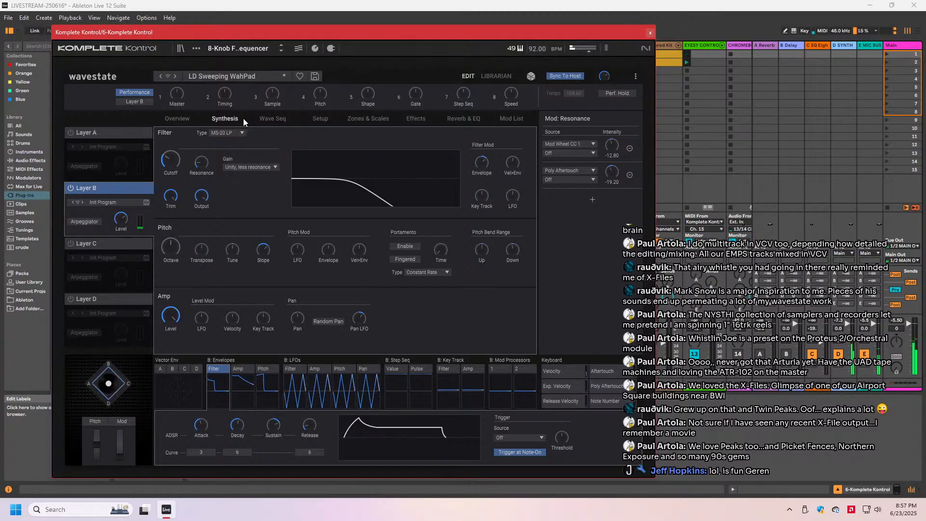
- Adjust Layer B's filter envelope modulation amount and change its filter type to 2-pole LP
drag(486, 167, 487, 170)
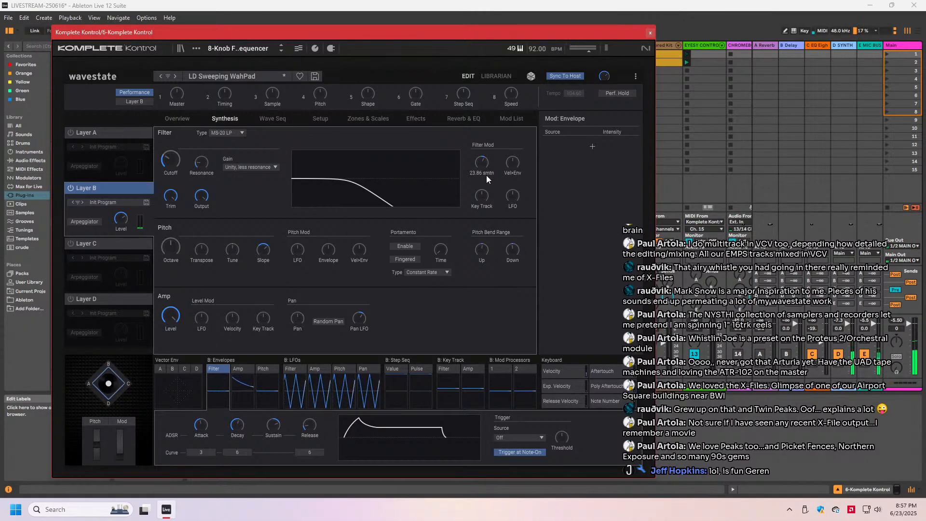
drag(478, 161, 480, 163)
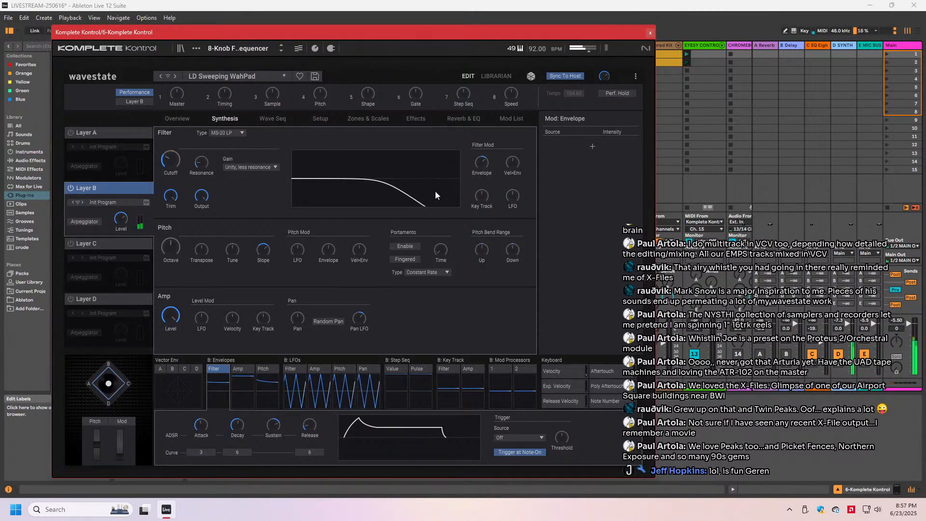
click(232, 134)
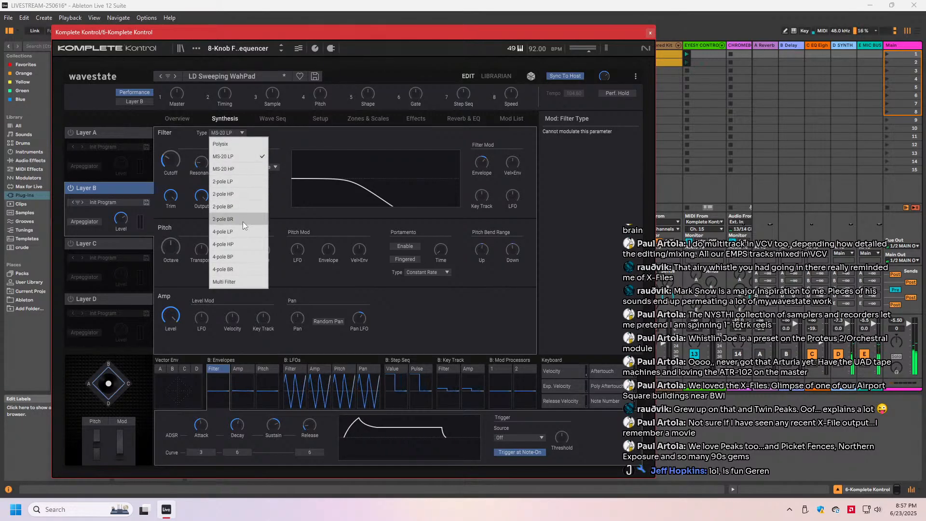
click(238, 184)
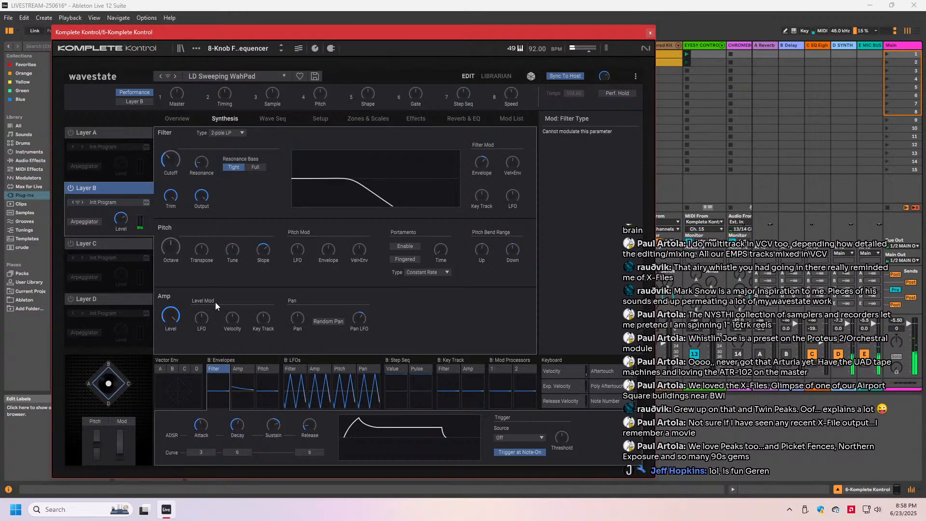
- Reshape Layer B's filter envelope with sustain at about +69 and a shorter attack, and adjust the layer's level
click(274, 428)
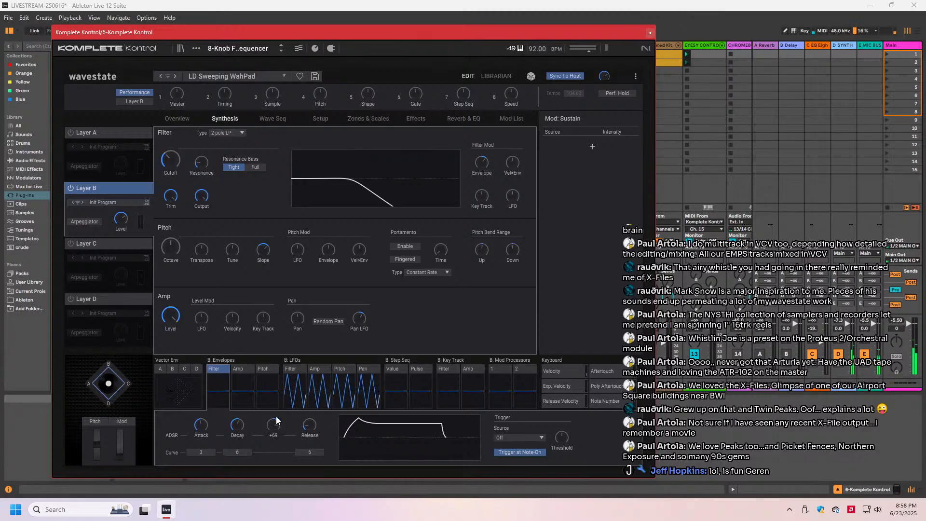
click(203, 426)
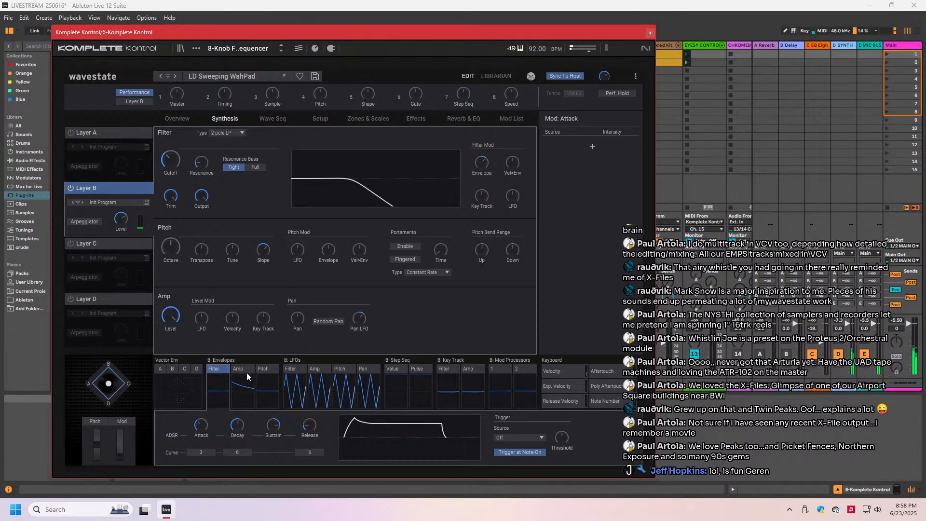
mouse_move(117, 221)
drag(118, 222, 118, 217)
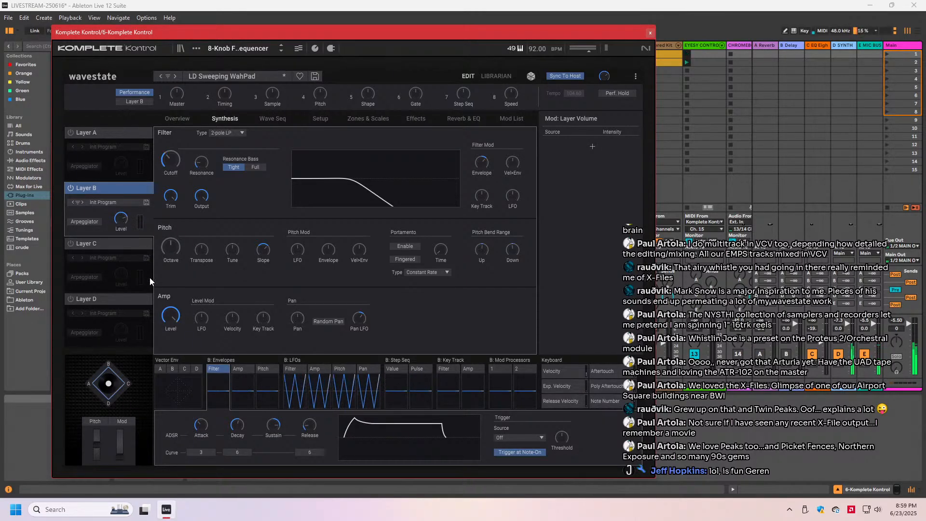
- Switch Layers C and D back on and rebalance their levels against Layer B, with Layer C at about -10.1 dB
mouse_move(236, 320)
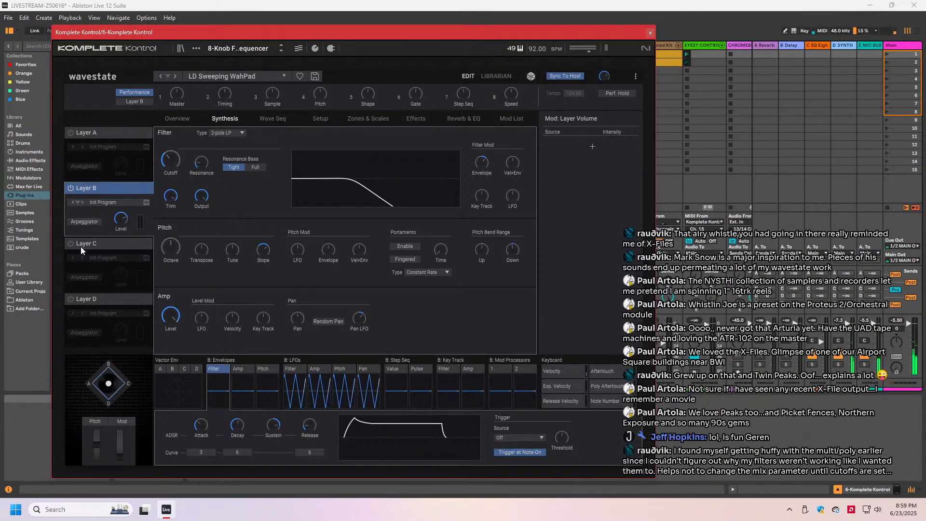
click(70, 243)
click(70, 299)
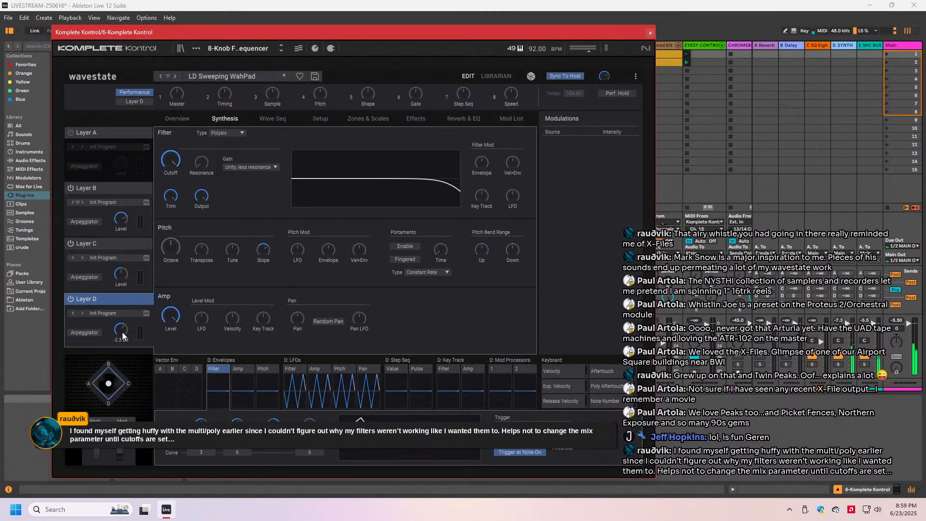
click(117, 283)
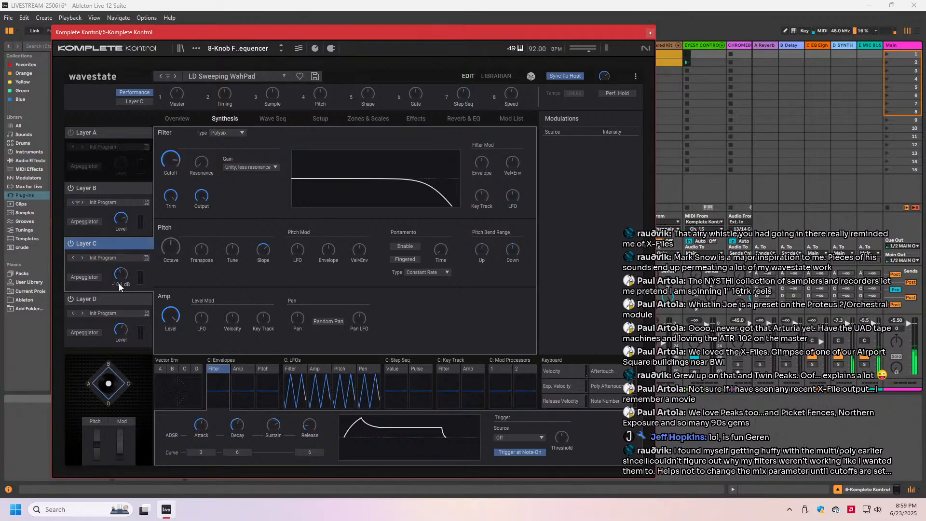
click(119, 330)
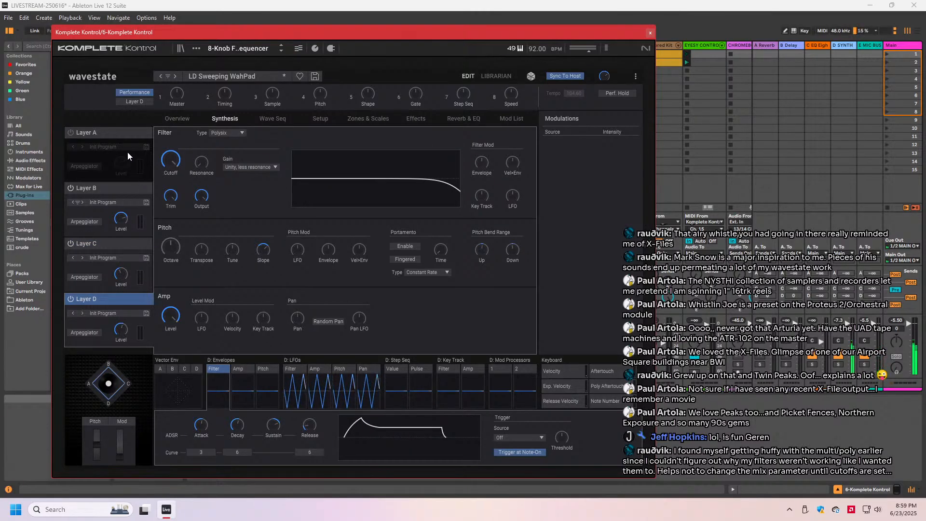
click(87, 132)
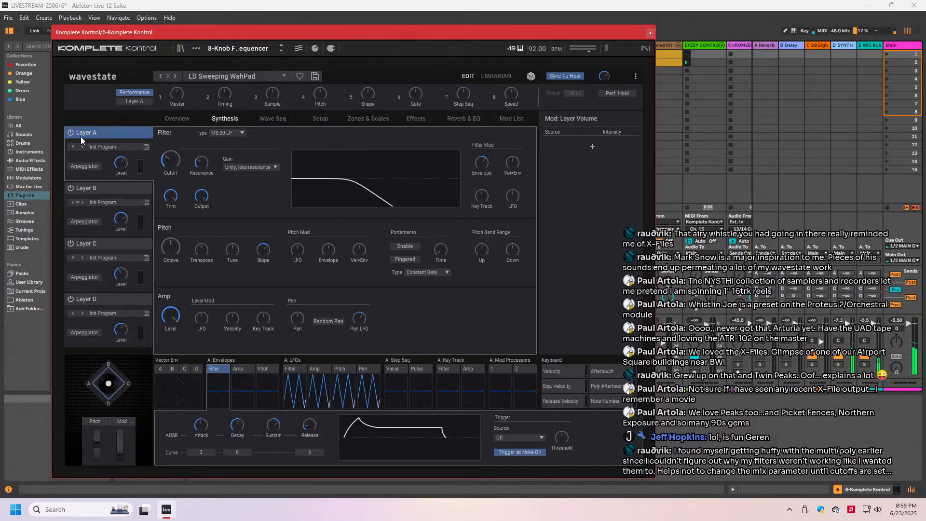
click(92, 188)
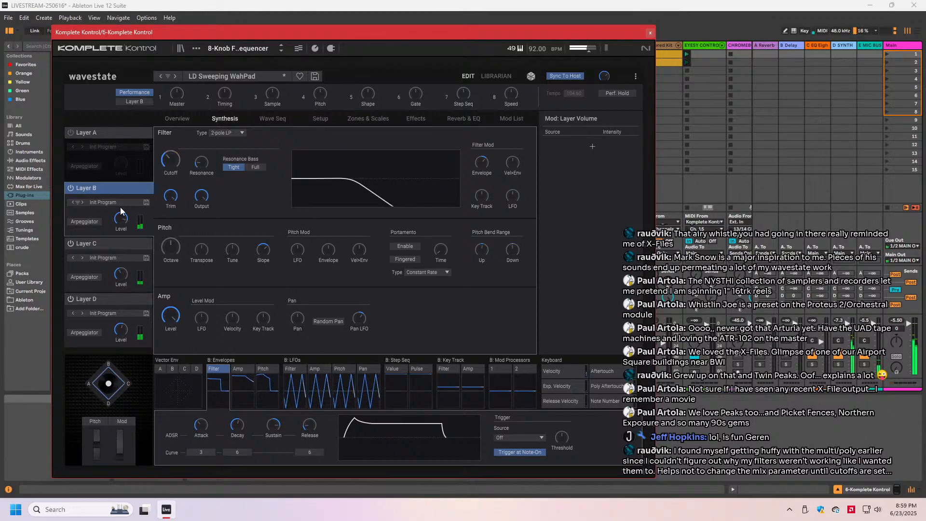
- Lower the filter cutoff slightly on both Layer C and Layer D
click(105, 245)
click(170, 165)
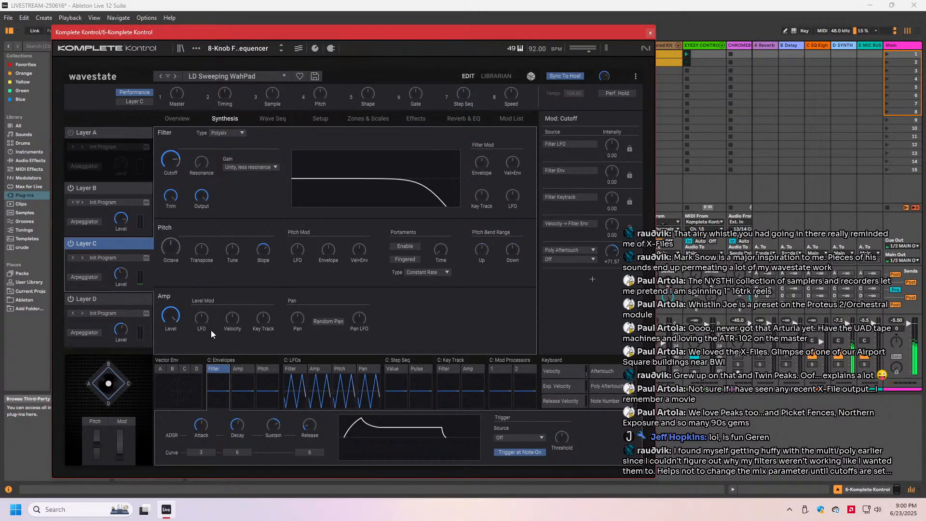
click(109, 302)
drag(169, 165, 158, 187)
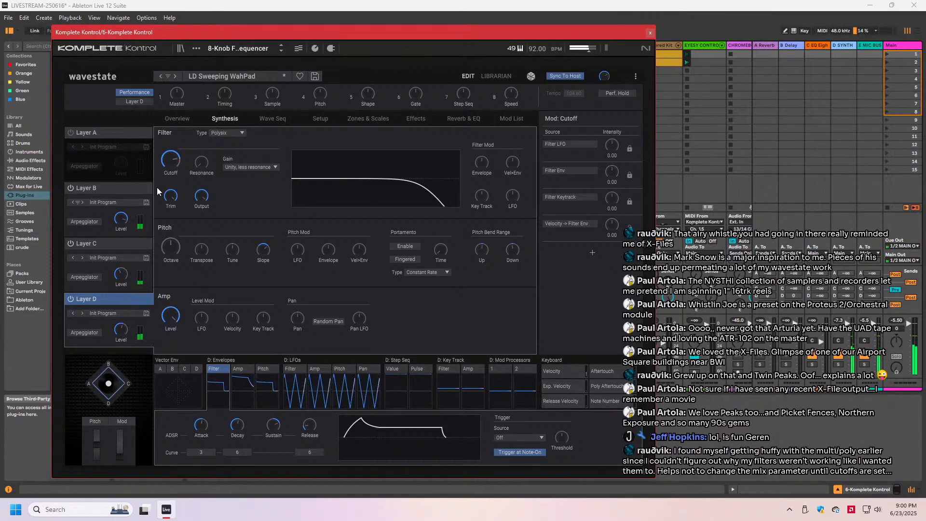
- Sync Layer C's filter LFO to tempo, lengthen its base note and set the multiplier to x3
click(105, 246)
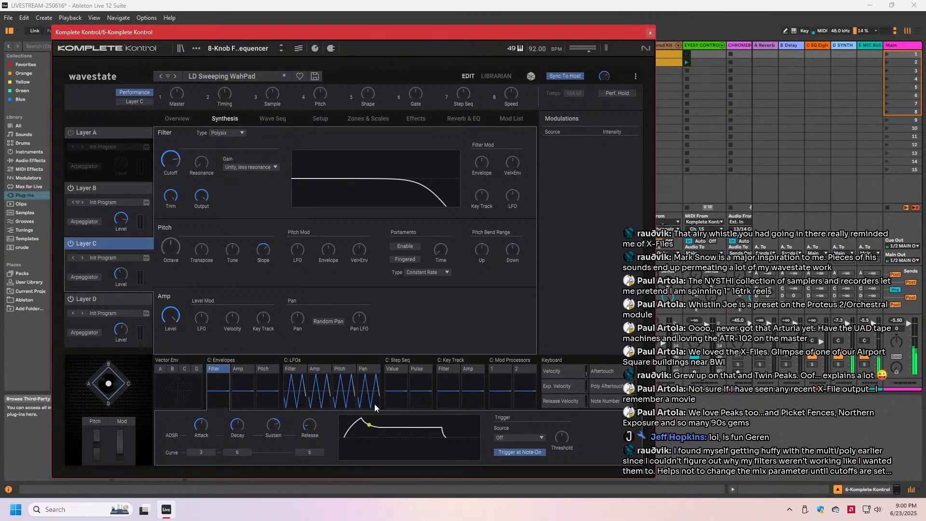
click(290, 369)
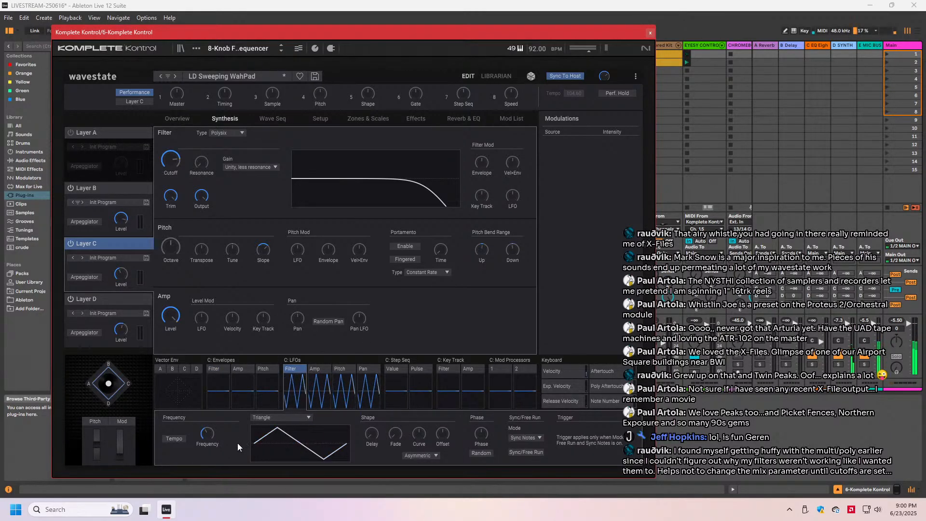
click(181, 438)
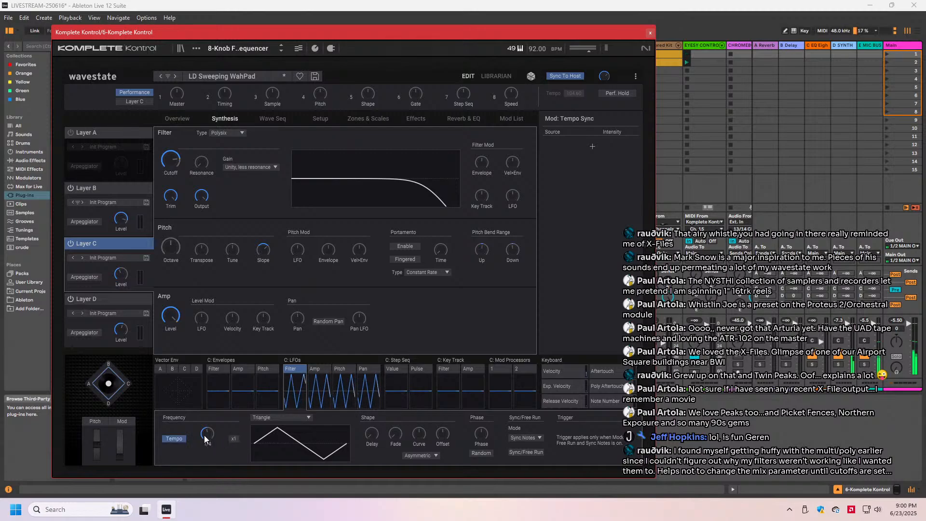
drag(208, 436, 210, 398)
drag(233, 436, 236, 424)
- Set Layer C's filter LFO waveform to Random4 (Continuous) and raise its curve
click(305, 418)
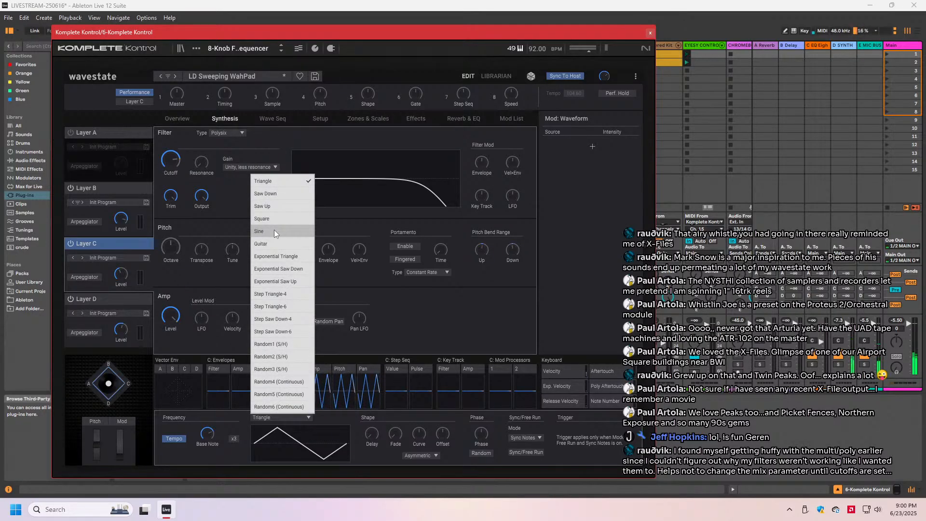
click(268, 381)
drag(418, 434, 416, 390)
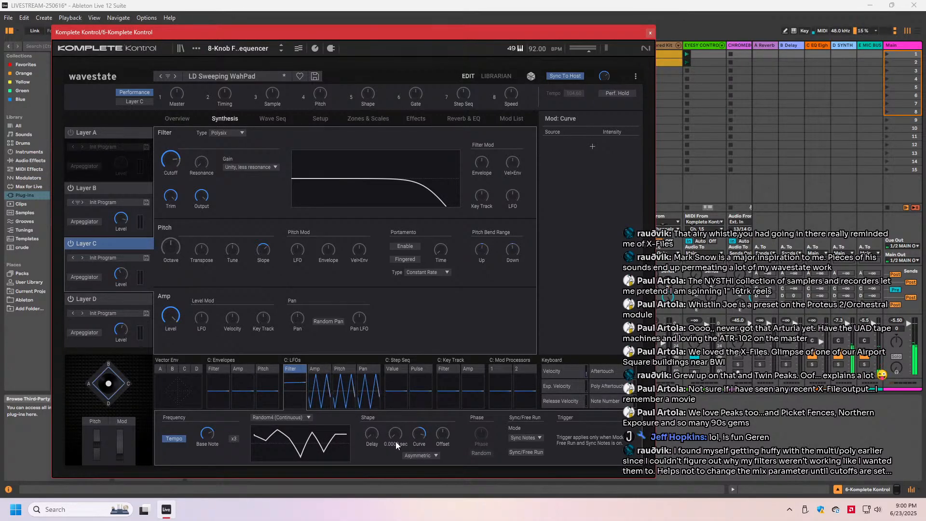
- Add a fade to Layer C's filter LFO and set the filter's LFO modulation to about -30.67 semitones
mouse_move(395, 437)
mouse_down()
mouse_move(393, 413)
mouse_move(390, 442)
mouse_move(392, 422)
mouse_move(395, 432)
mouse_up()
drag(513, 195, 512, 208)
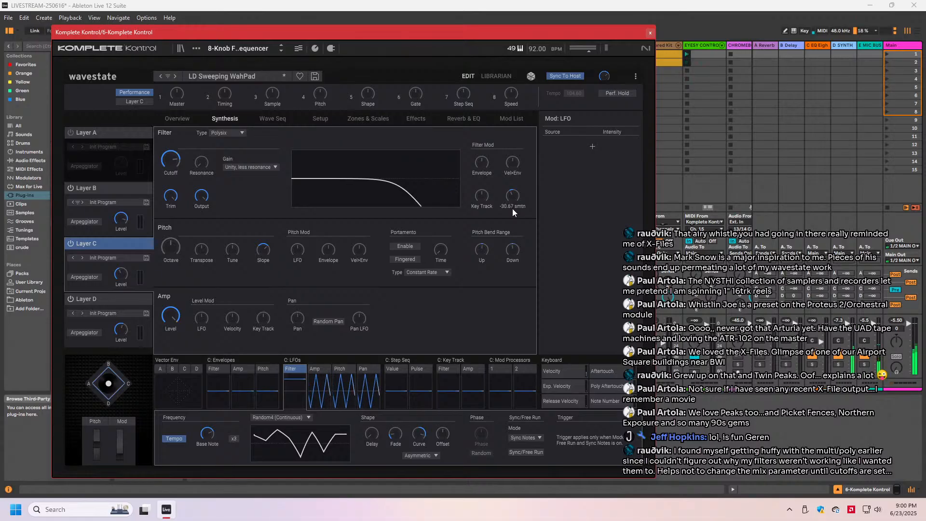
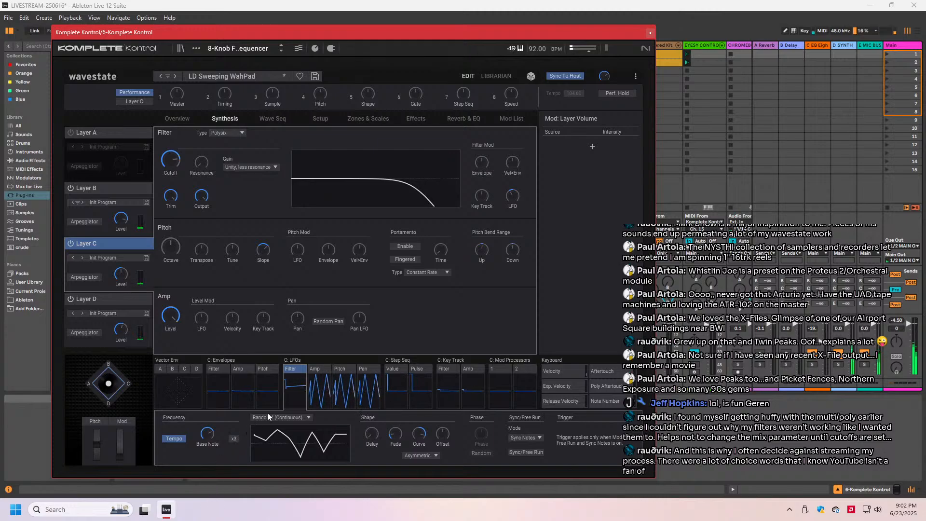
- Raise Layer C's filter envelope modulation to about 51.12 and reshape the filter envelope's attack and release, with sustain at +75
click(220, 370)
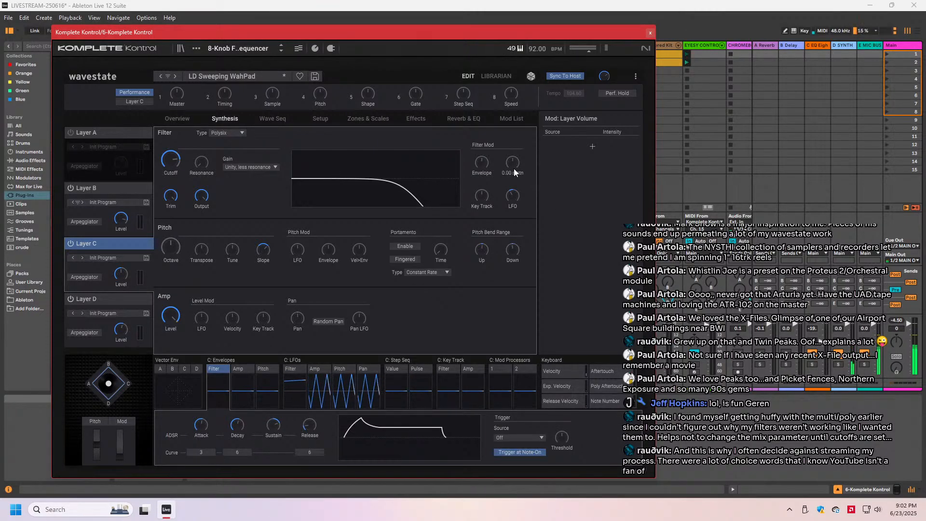
click(481, 162)
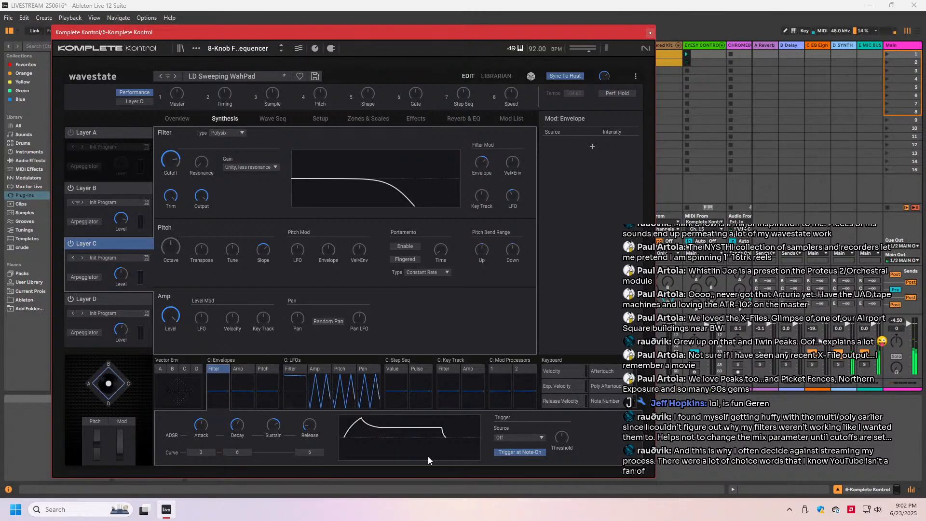
mouse_move(202, 432)
drag(203, 432, 202, 422)
click(237, 427)
mouse_move(273, 427)
mouse_down()
mouse_move(273, 442)
mouse_move(278, 416)
mouse_up()
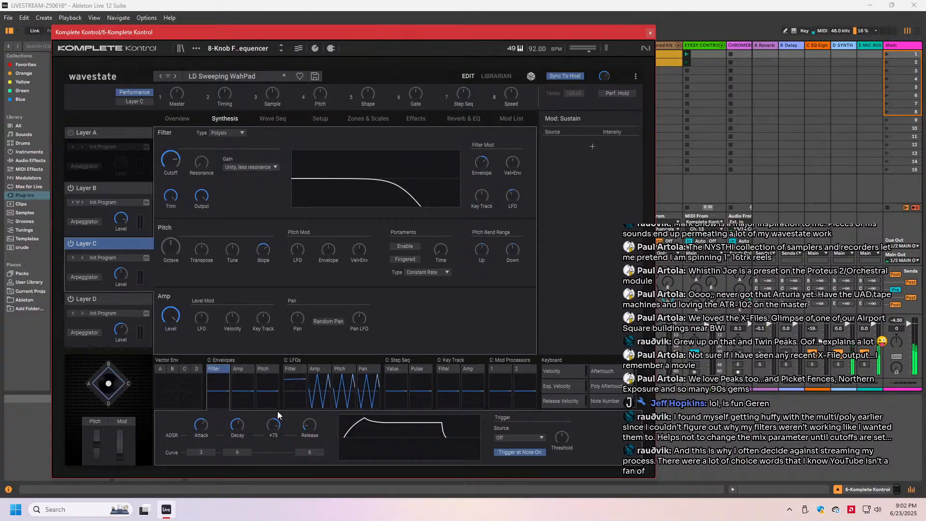
drag(309, 426, 311, 404)
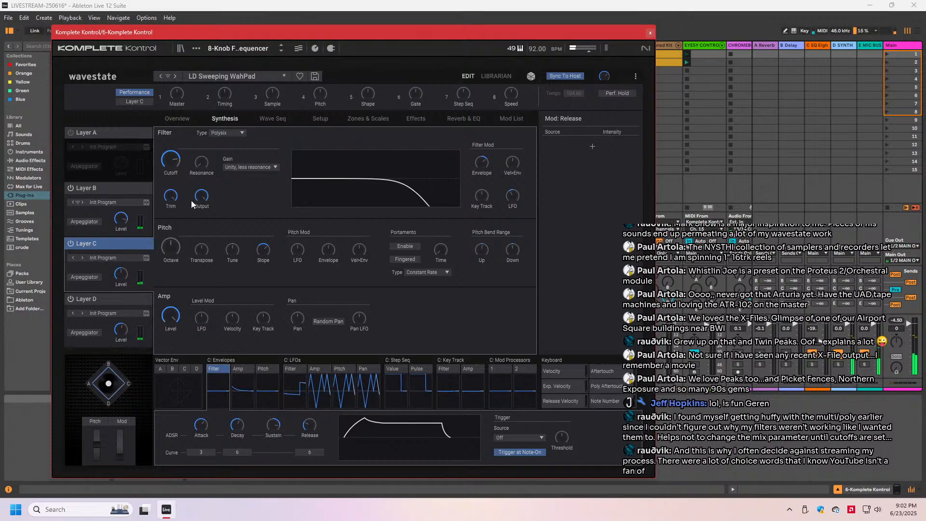
- Lower Layer C's filter cutoff and modulate it with Poly Aftertouch at an intensity of about +31.81
drag(171, 154, 166, 188)
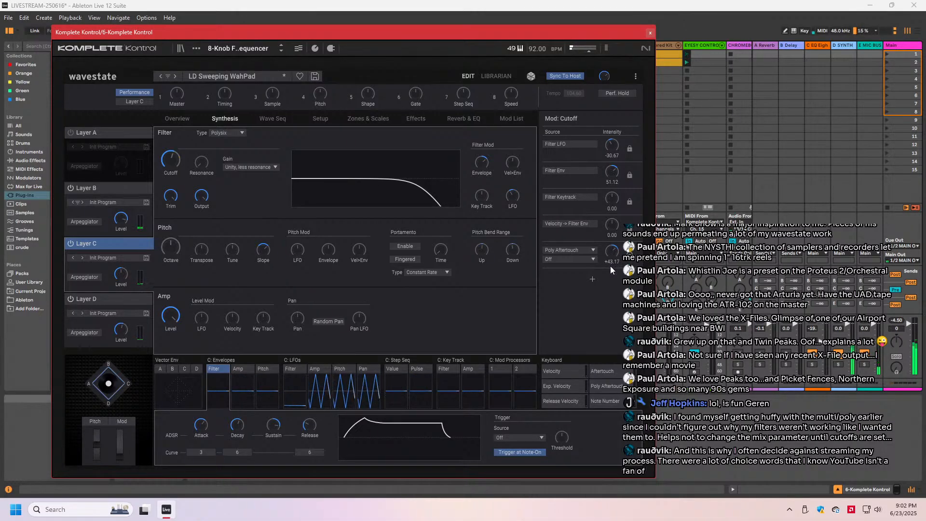
drag(611, 269, 610, 271)
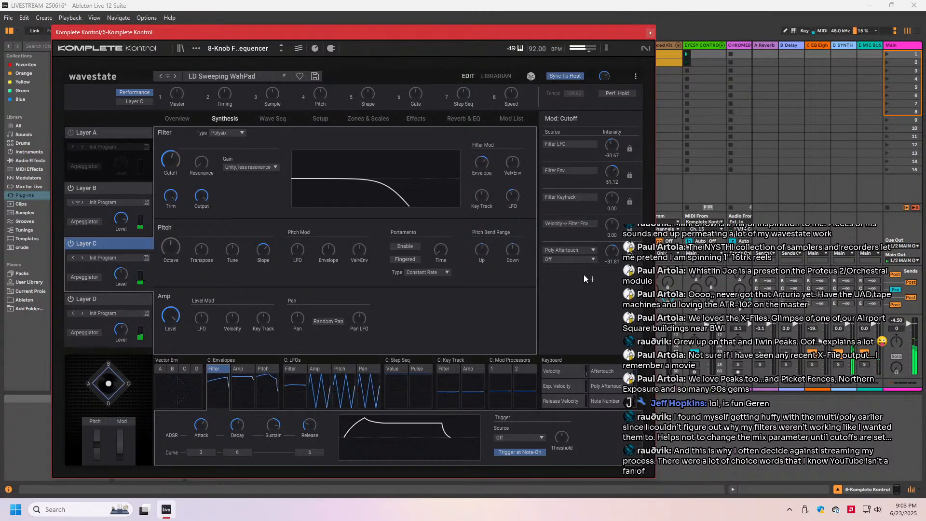
- Change Layer C's delay effect to Tape Echo
click(411, 120)
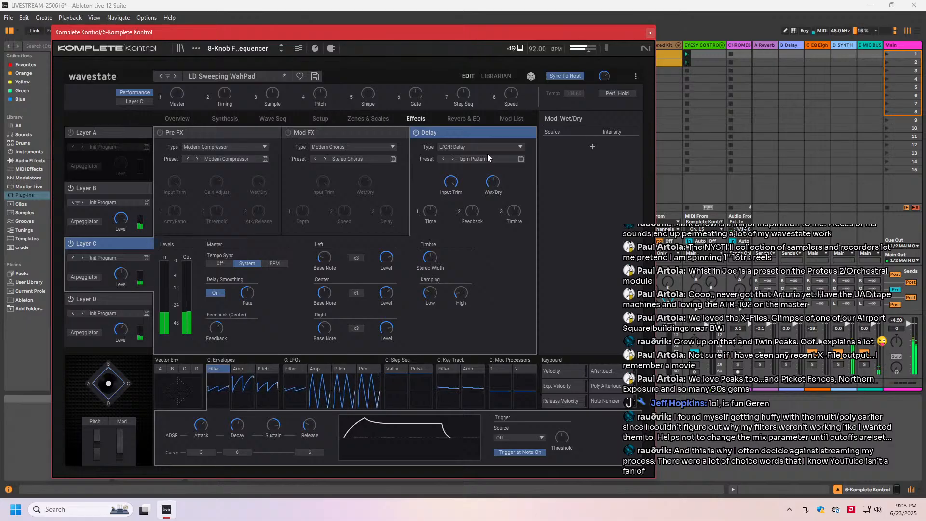
mouse_move(450, 187)
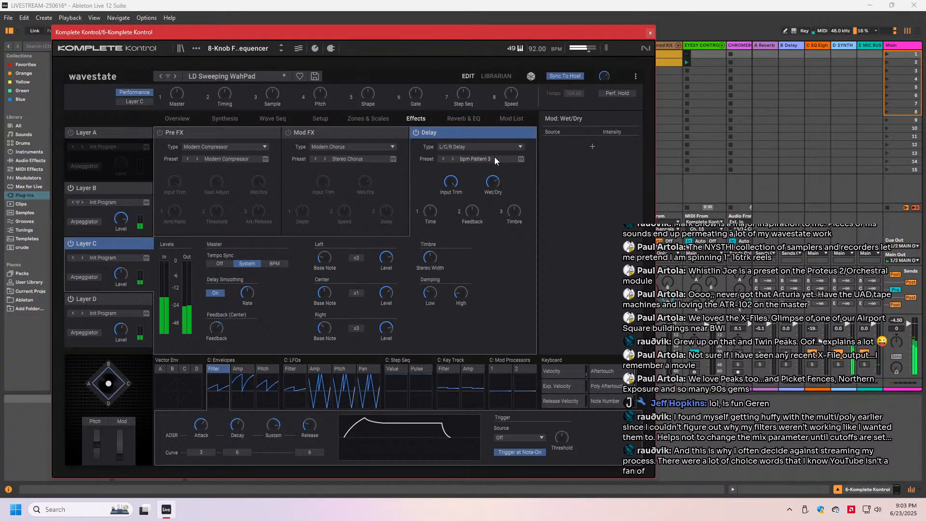
click(484, 146)
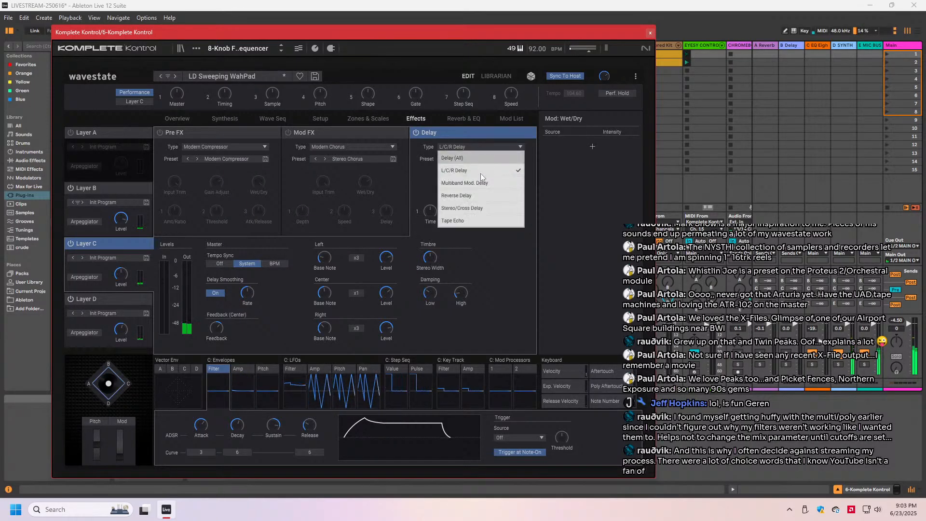
click(479, 219)
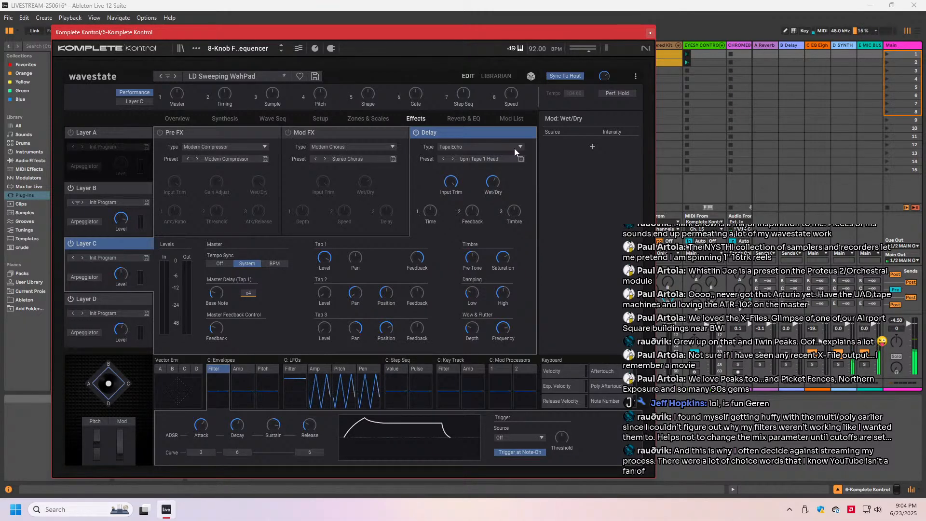
- Enable Layer B's delay effect and set its type to Tape Echo
click(102, 188)
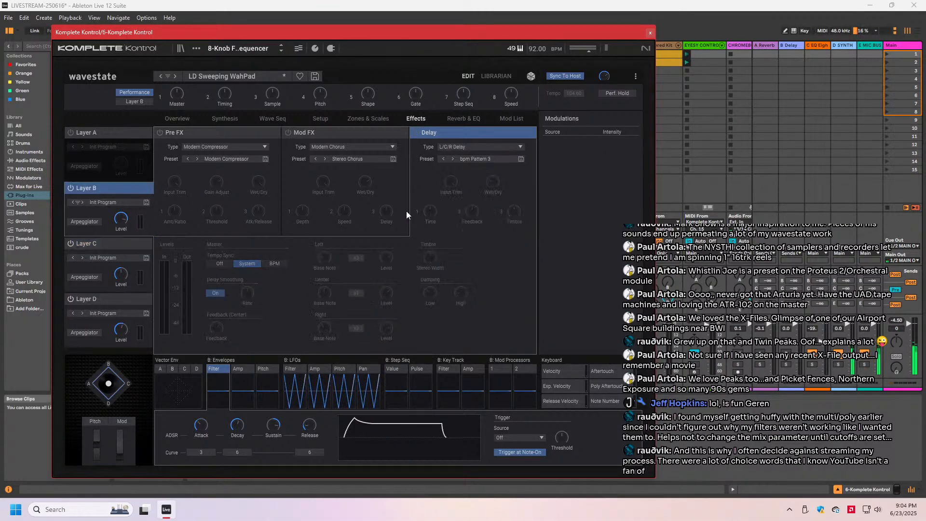
click(479, 146)
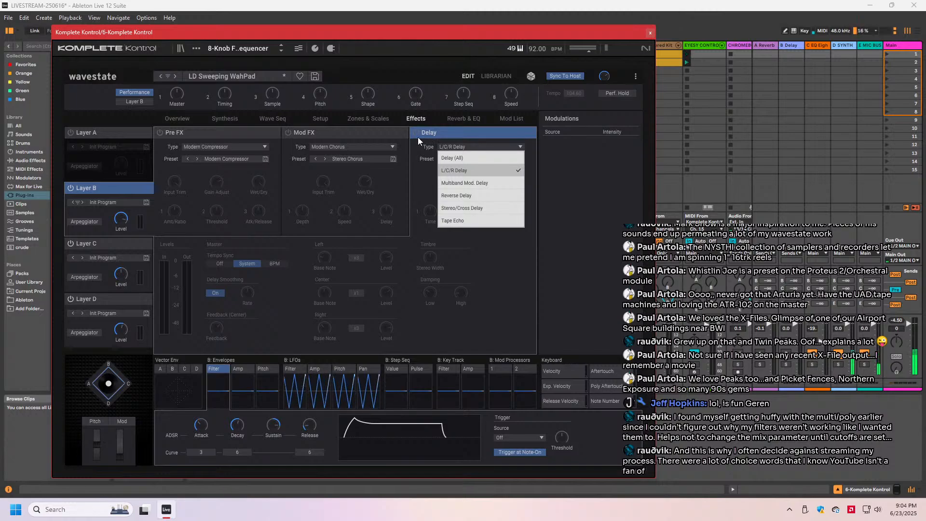
click(418, 132)
click(460, 148)
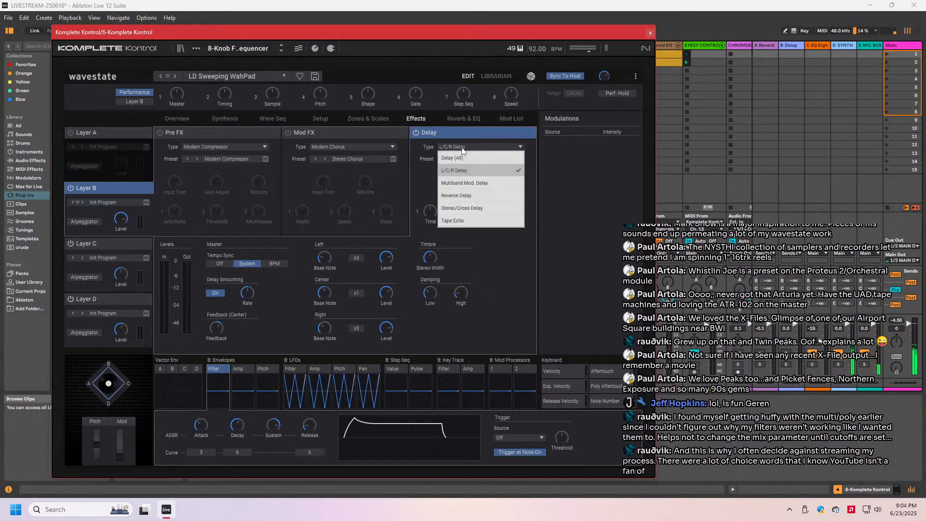
click(468, 220)
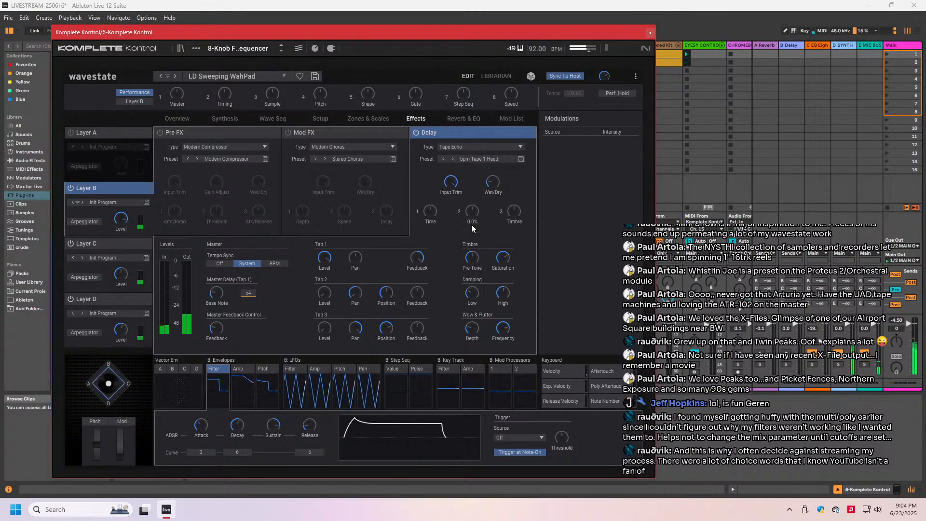
- Save Layer B's program as new under the name Sweep Wah Lead B, filling in the author and collection and choosing the Lead category
click(146, 202)
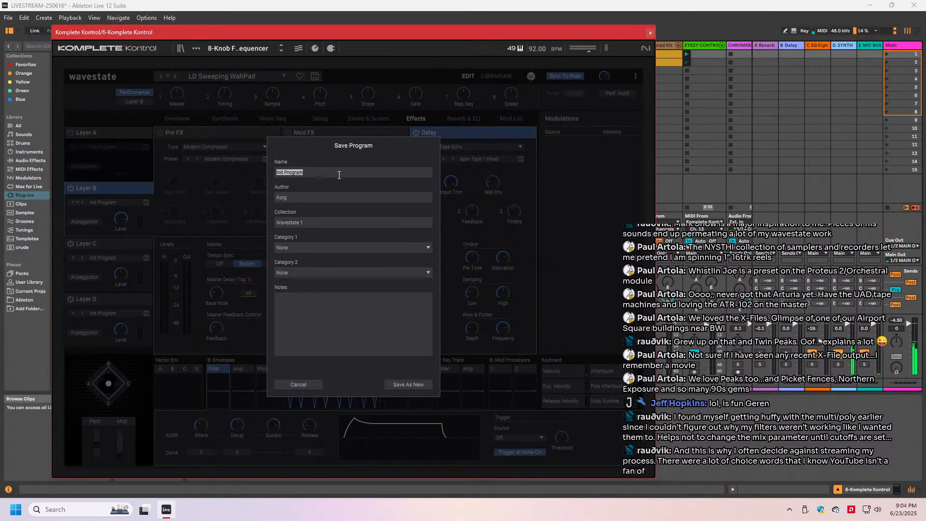
text(p Wah Lead B)
key(Tab)
text(GerenM)
key(Tab)
text(GerenM)
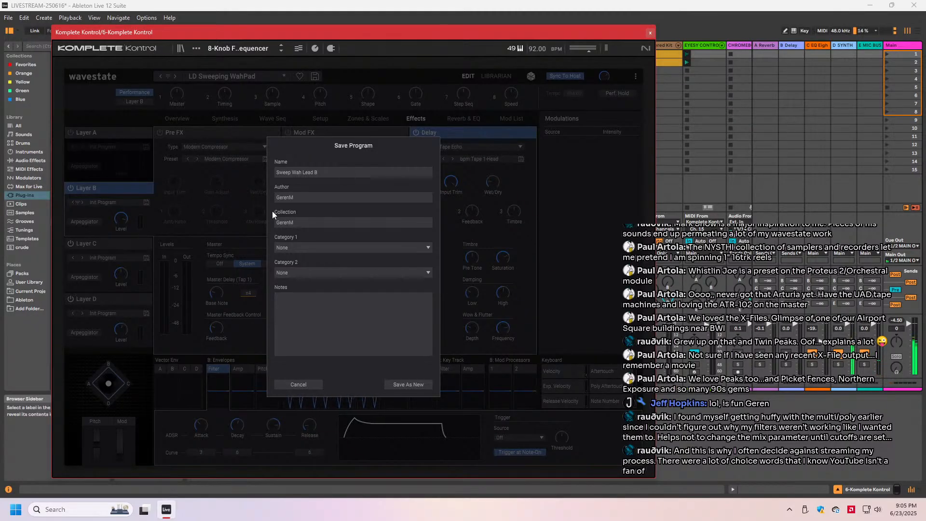
click(319, 249)
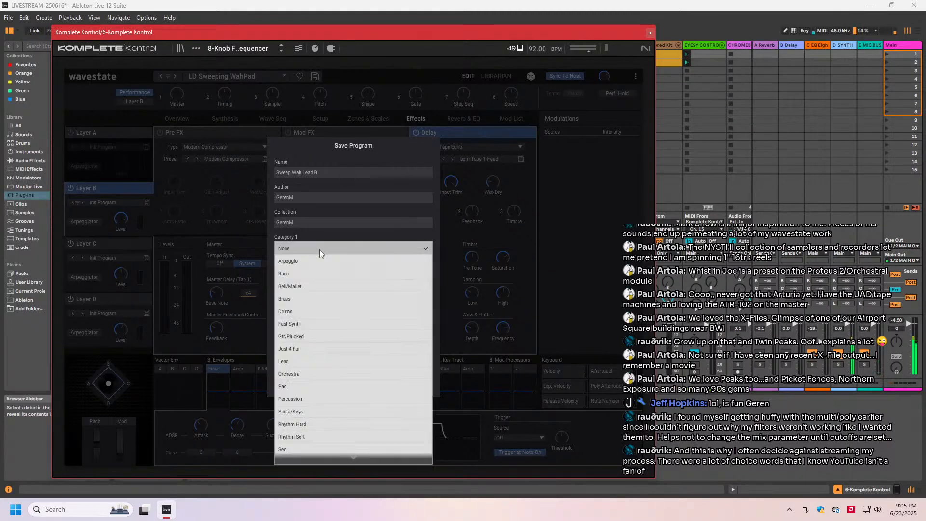
click(319, 363)
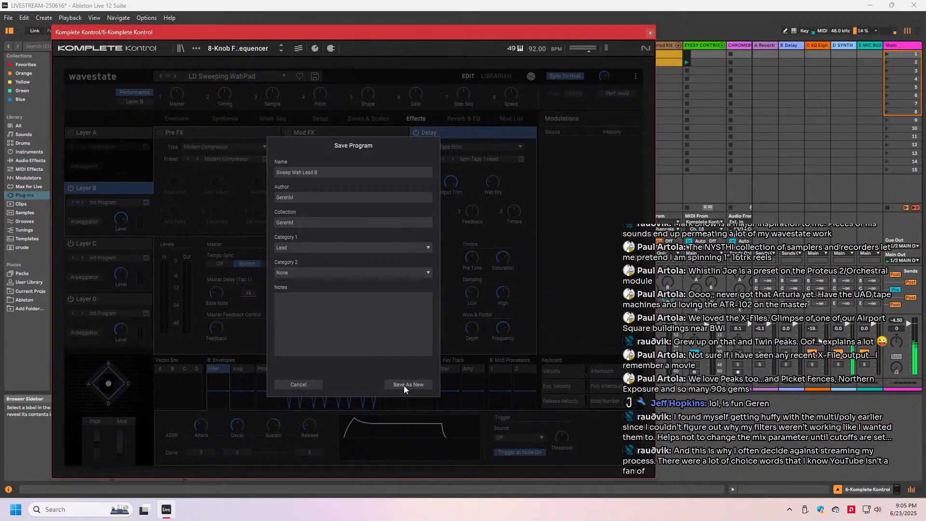
click(405, 385)
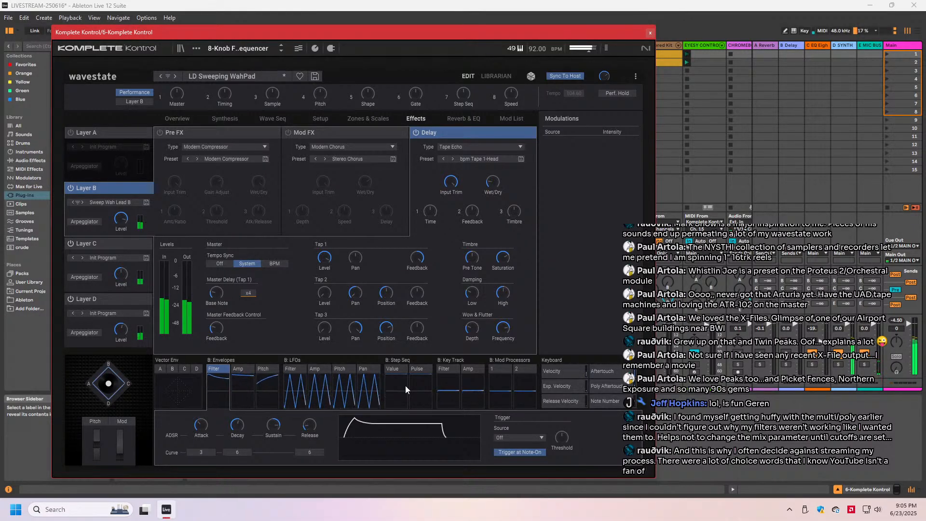
- Turn on Layer A and audition it with Layer B briefly switched off, restoring Layer B
click(67, 134)
click(69, 188)
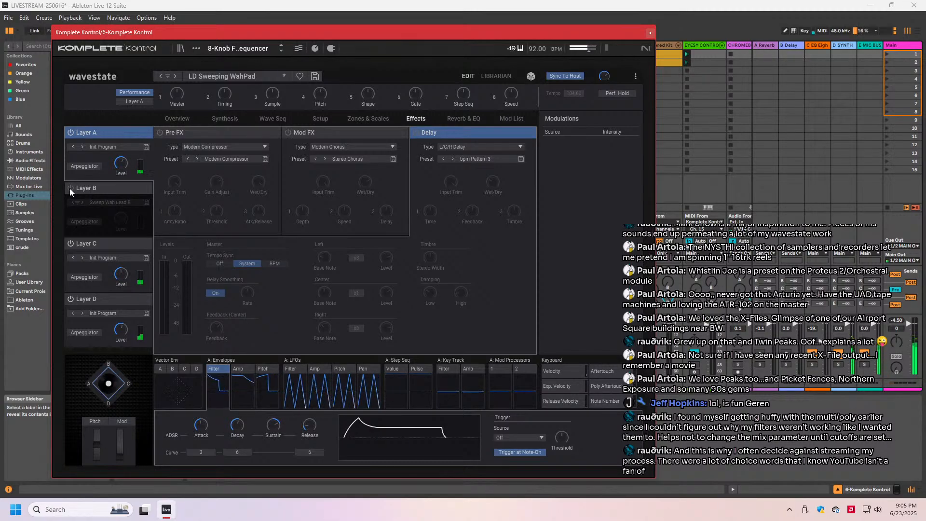
click(69, 188)
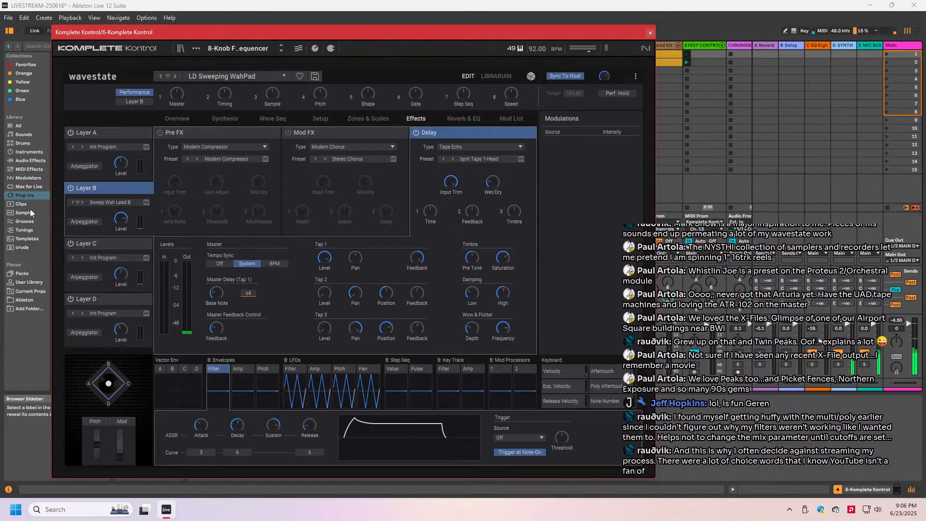
- Modulate Layer D's delay Wet/Dry from Mod Wheel CC 1 at intensity 23.77 and adjust the delay's high damping and timbre
click(103, 244)
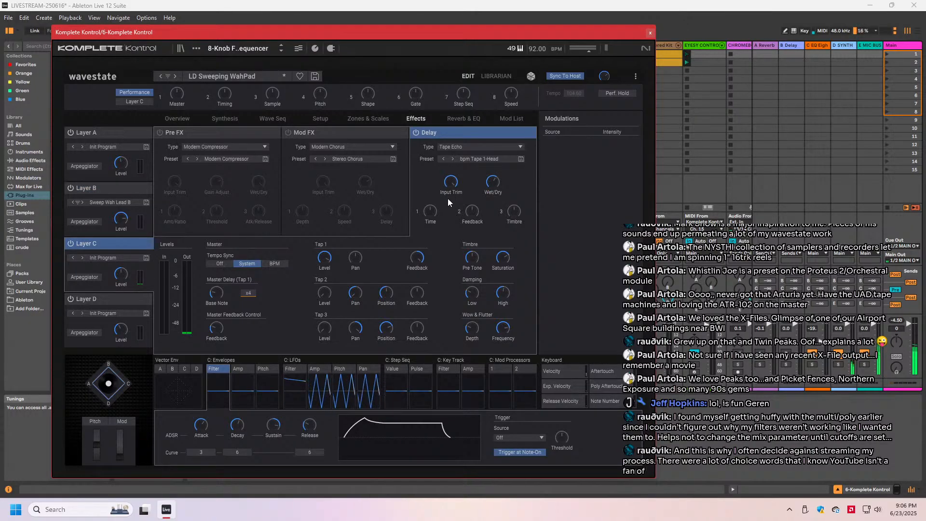
click(151, 299)
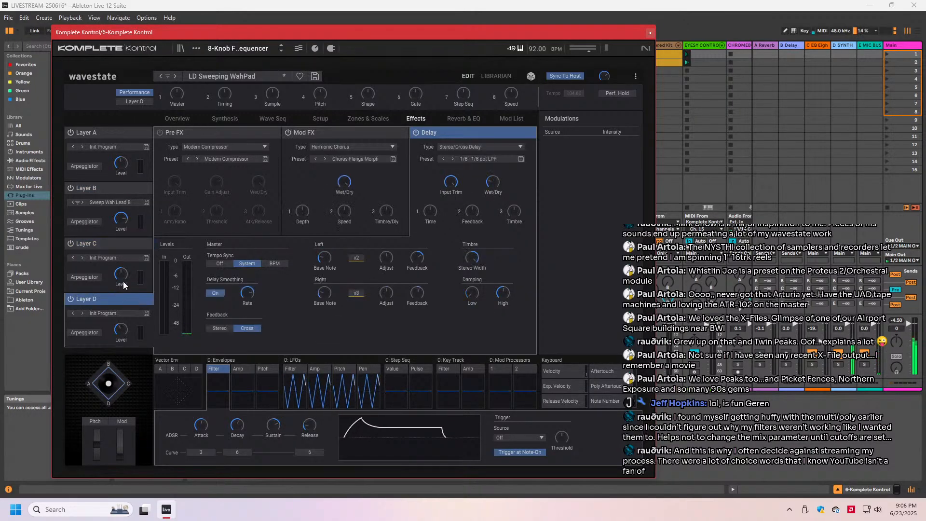
click(496, 186)
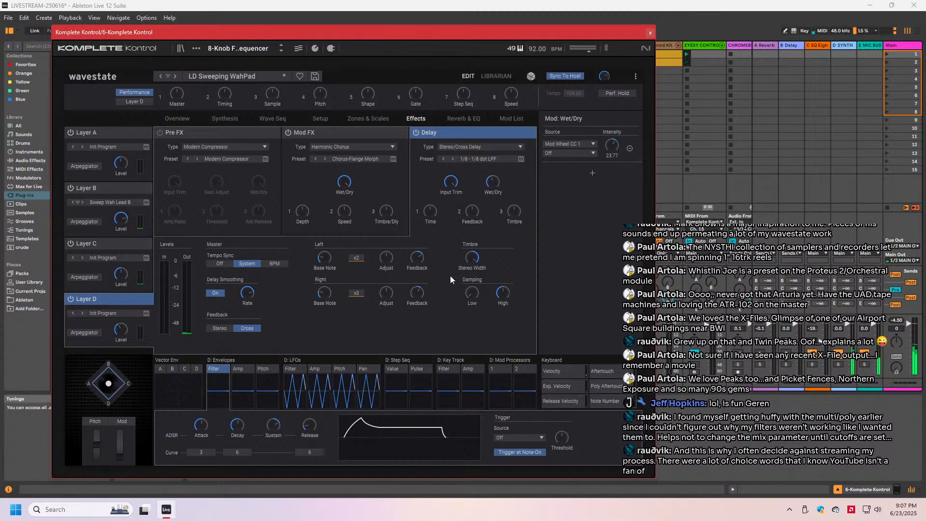
click(497, 295)
click(507, 212)
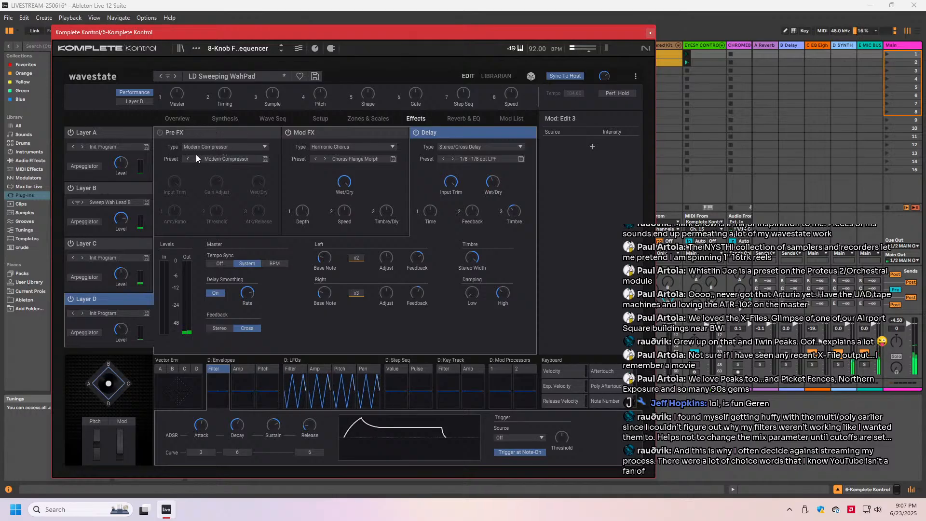
- Lower Layer D's filter cutoff slightly
click(227, 119)
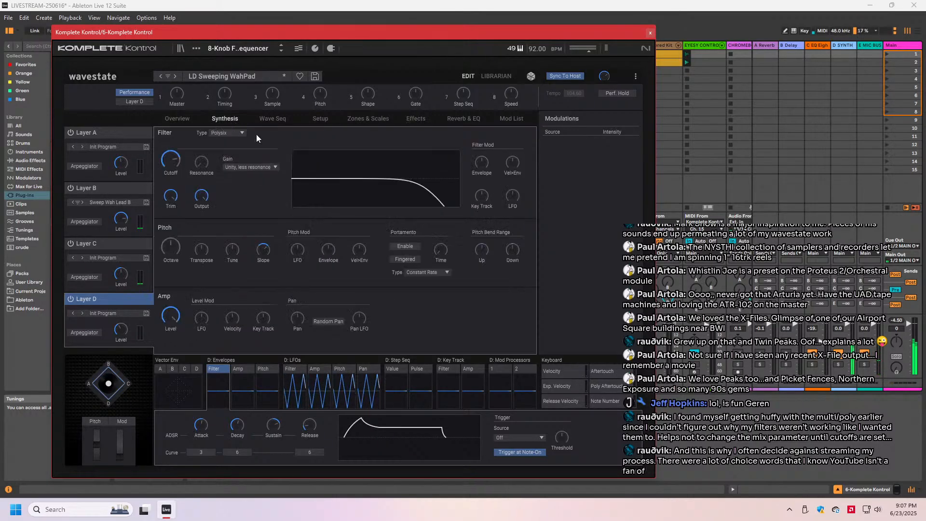
click(170, 164)
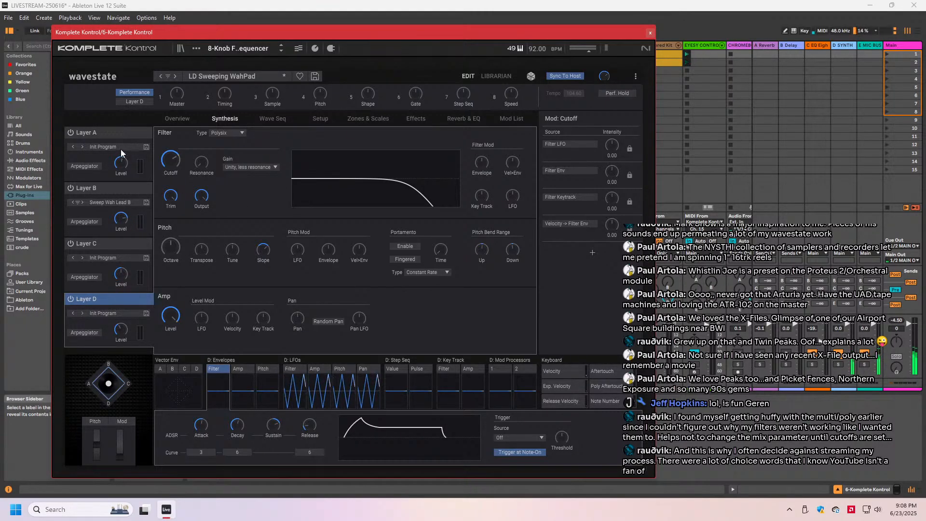
- Save Layer A's program as new under the name Sweep Wah Lead A, filling in the author and collection and choosing the Lead category
click(146, 147)
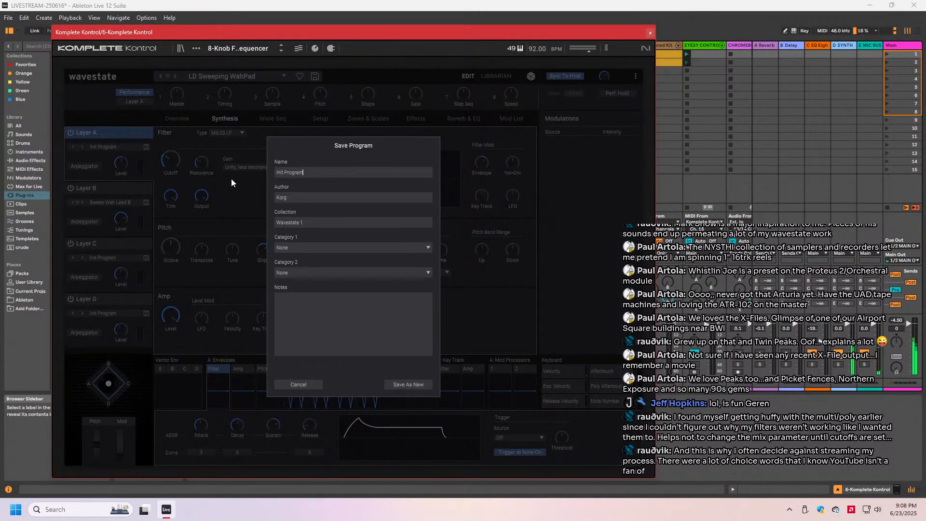
key(BackSpace)
key(BackSpace)
key(BackSpace)
key(BackSpace)
key(BackSpace)
key(BackSpace)
key(BackSpace)
key(BackSpace)
key(BackSpace)
key(BackSpace)
key(BackSpace)
key(BackSpace)
text(Sweep Wah Lead A)
key(Tab)
text(GerenM)
key(Tab)
text(GerenM)
click(351, 248)
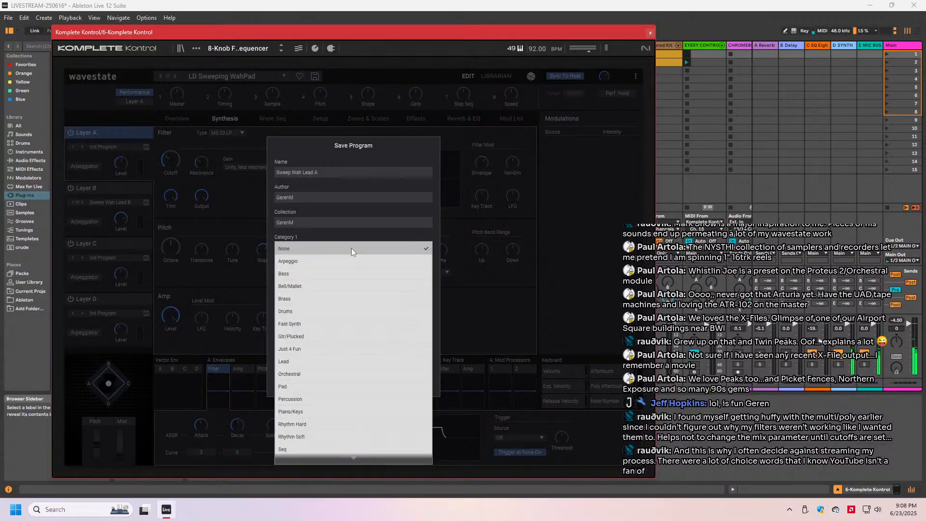
click(310, 361)
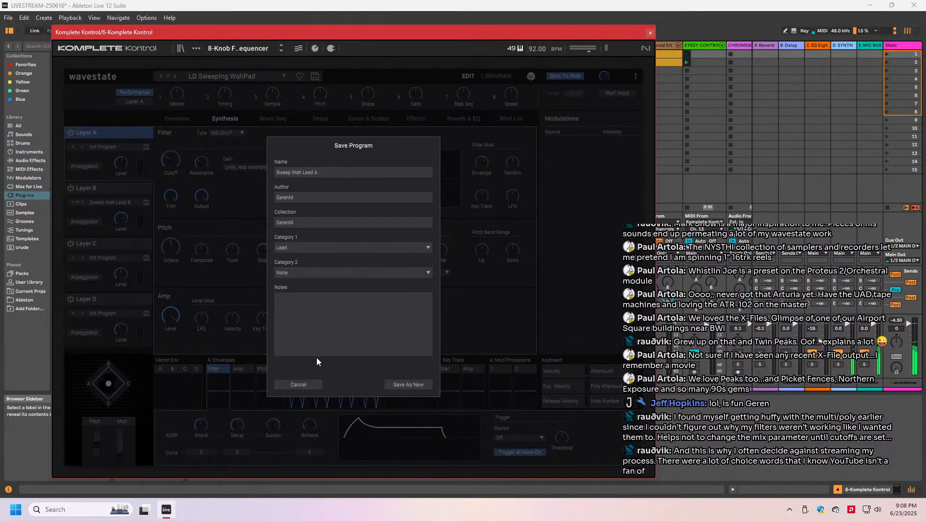
click(395, 384)
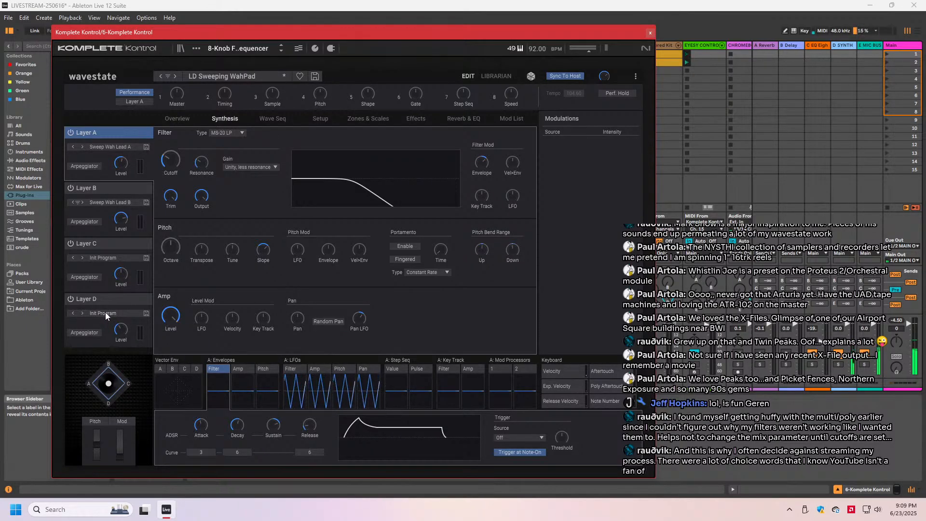
- Turn off Layers A, B and C to audition Layer D alone
click(71, 133)
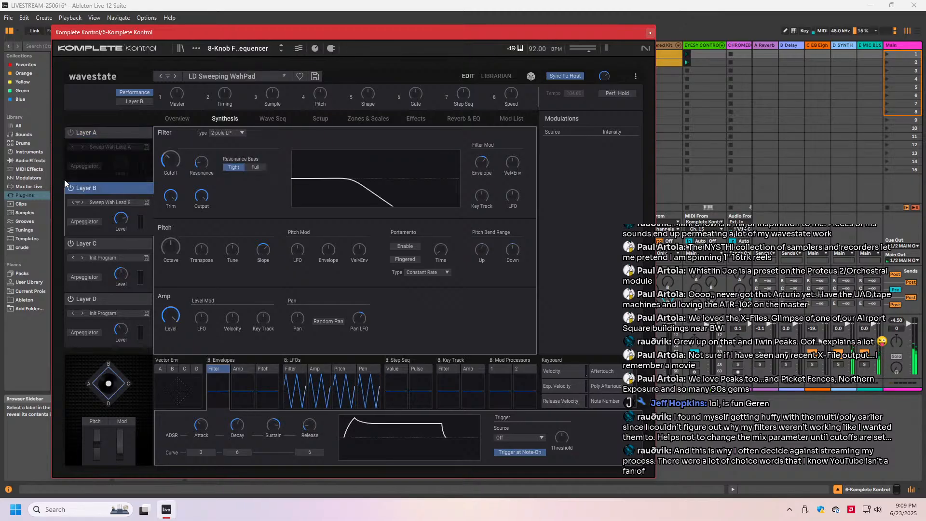
double_click(71, 188)
double_click(70, 243)
click(70, 188)
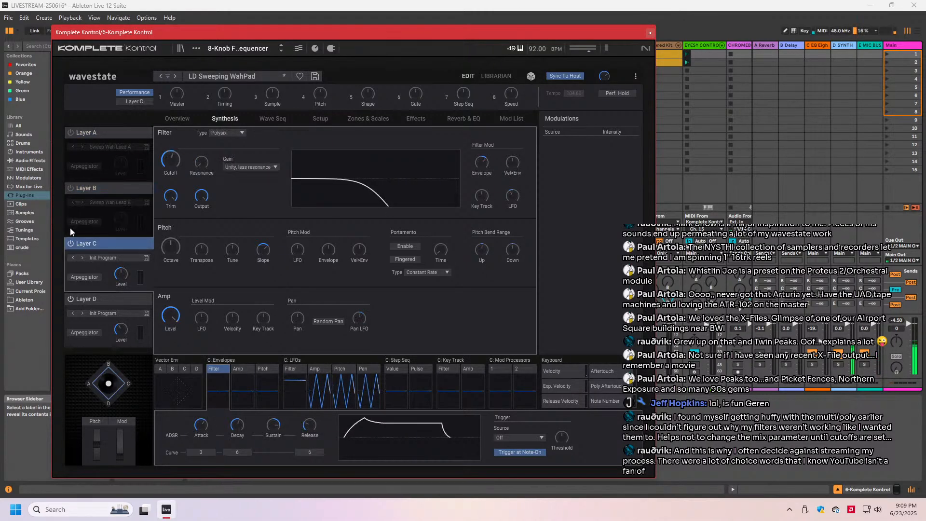
click(70, 243)
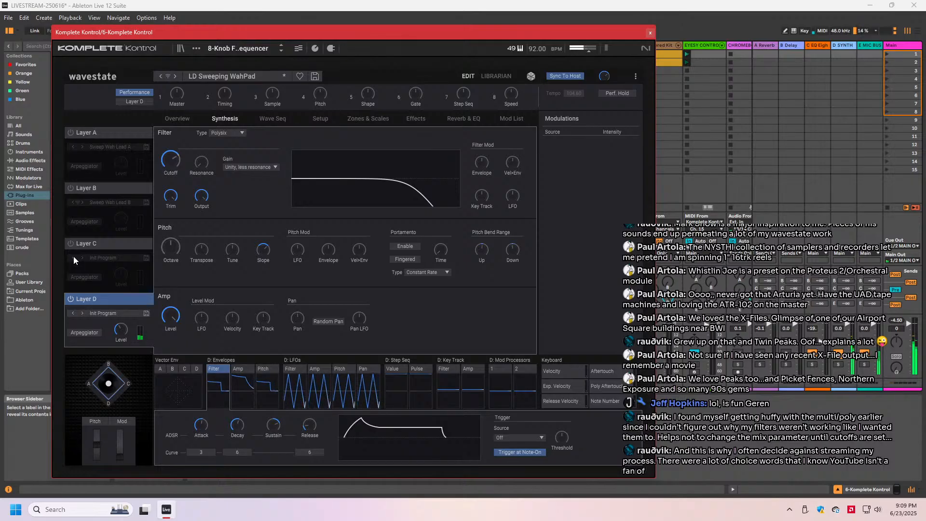
- Start saving Layer D's program, replacing the author and collection with the sound designer's own name
click(97, 313)
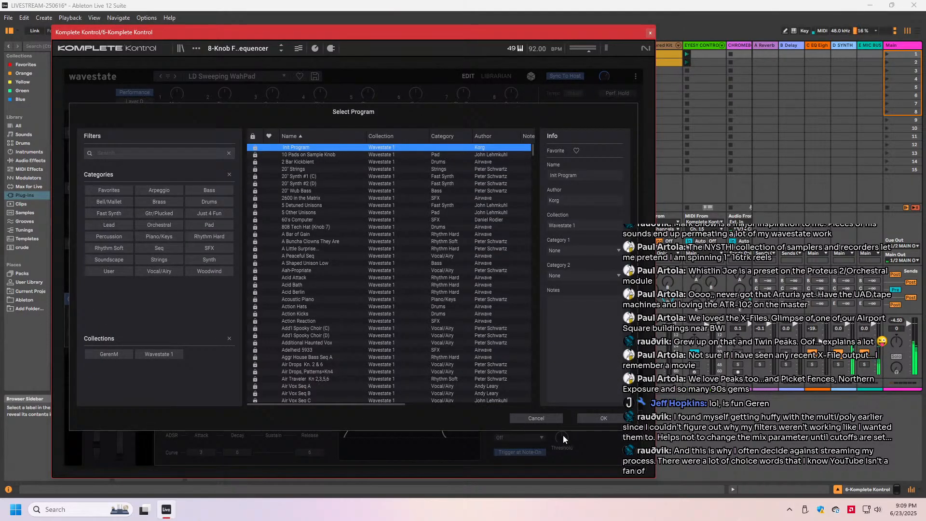
click(535, 418)
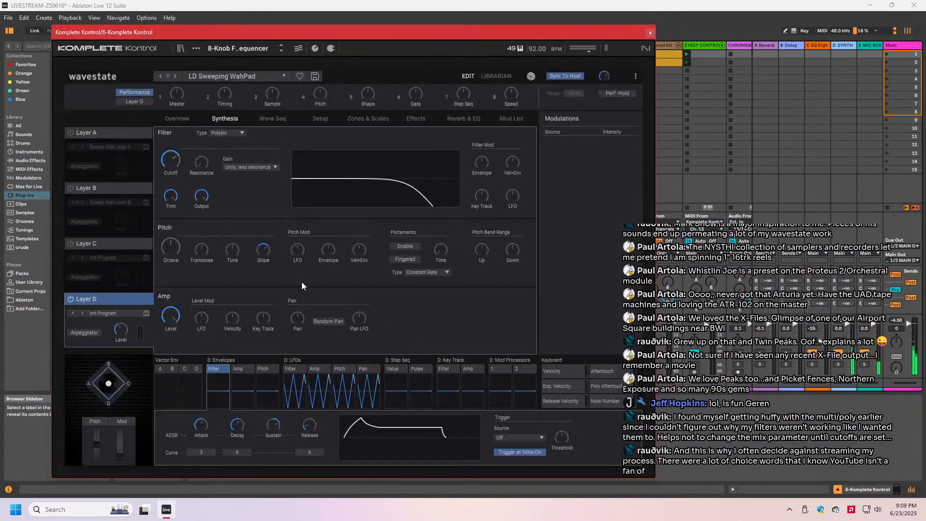
click(146, 314)
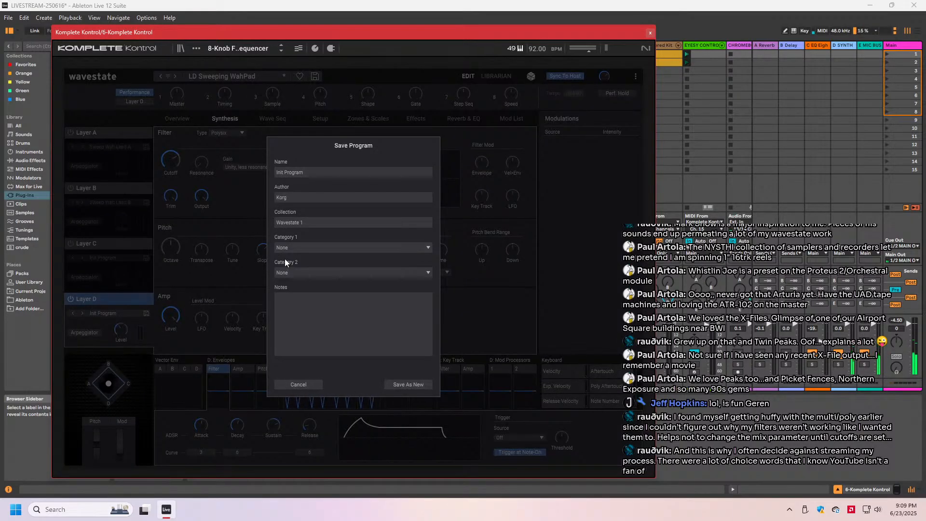
text(G)
key(BackSpace)
key(BackSpace)
key(BackSpace)
key(BackSpace)
key(BackSpace)
key(BackSpace)
key(BackSpace)
key(BackSpace)
key(BackSpace)
key(BackSpace)
key(BackSpace)
key(BackSpace)
text(GerenMGerenM)
- Assign the Layer D program to the Pad category with Piano/Keys as its second category
click(335, 248)
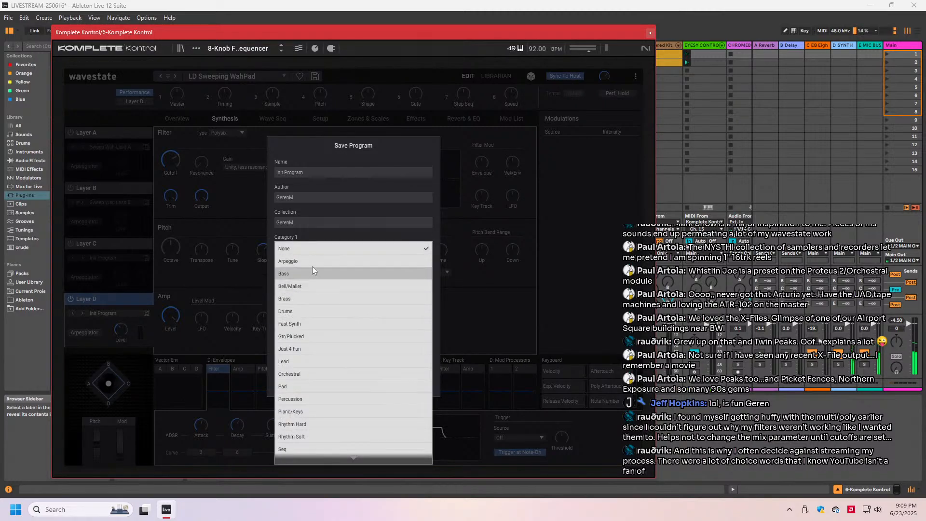
click(305, 389)
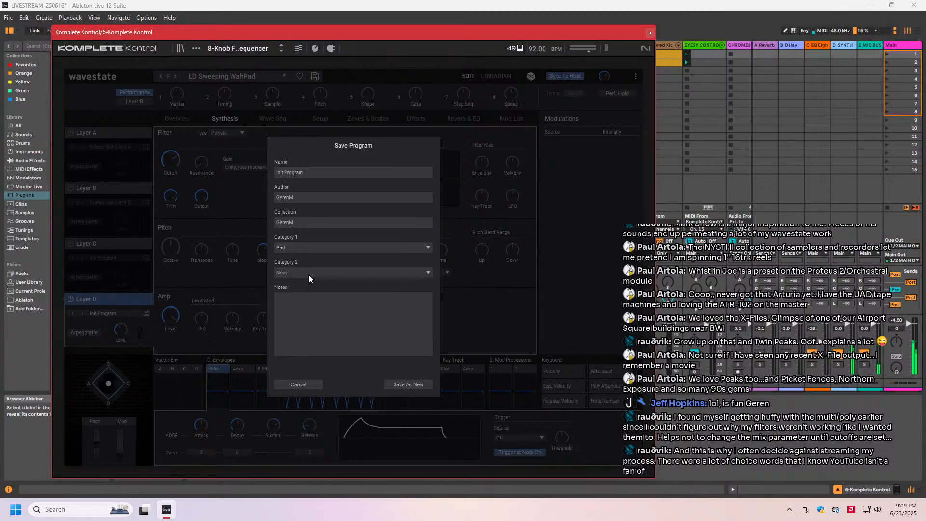
click(308, 274)
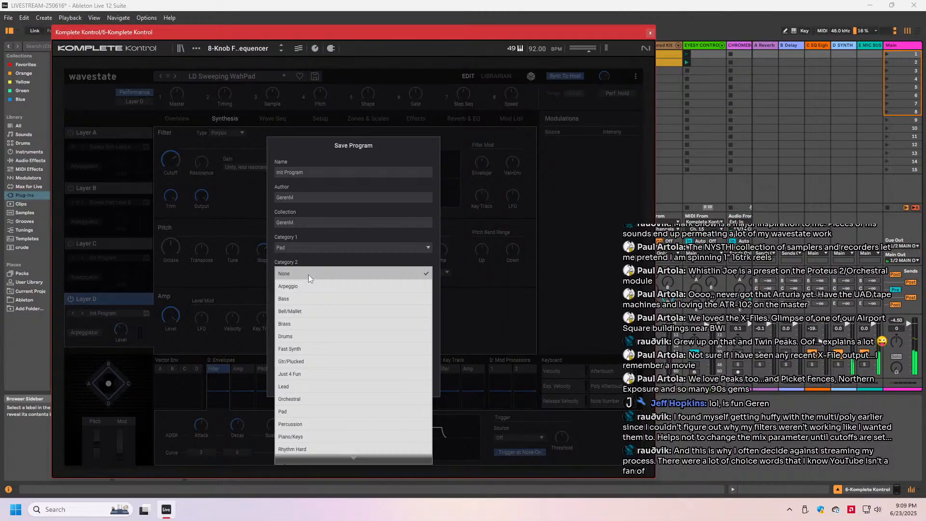
scroll(316, 317, down, 2)
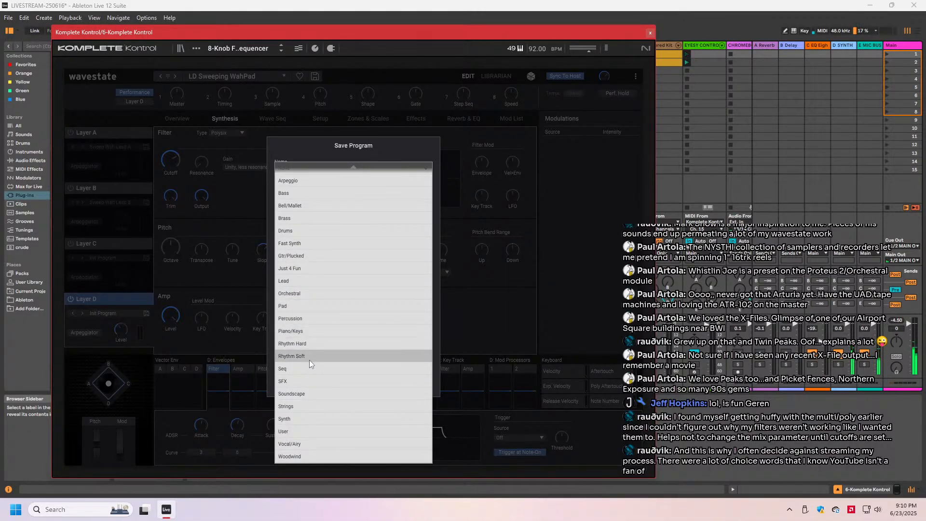
click(303, 329)
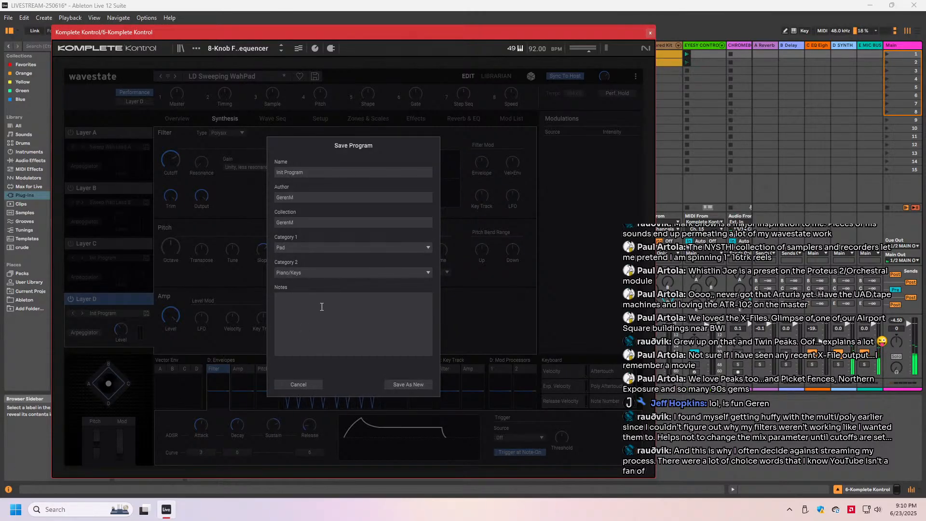
- Name the Layer D program Underwater Organ and save it as new
drag(308, 172, 249, 172)
text(Underwater ORgan)
click(403, 381)
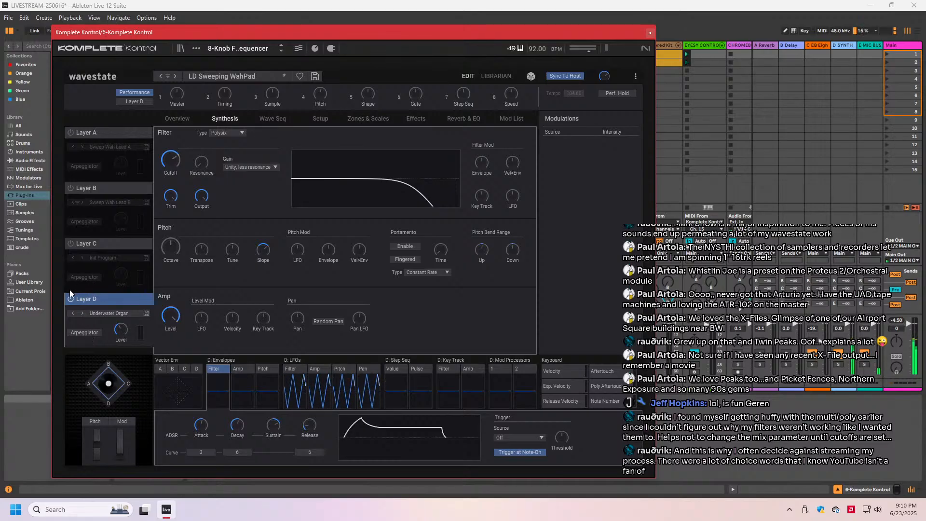
- Turn on Layer C with Layer D off and audition it alone
click(77, 244)
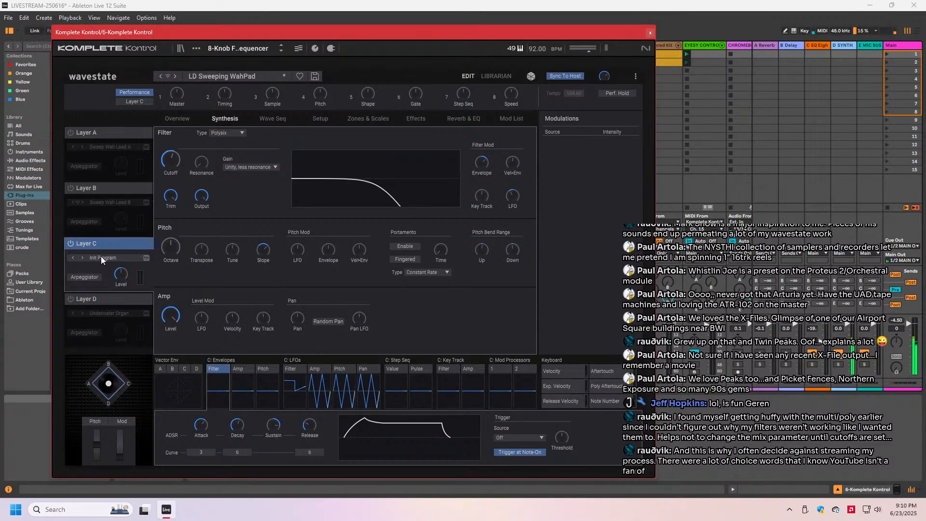
click(102, 259)
click(538, 419)
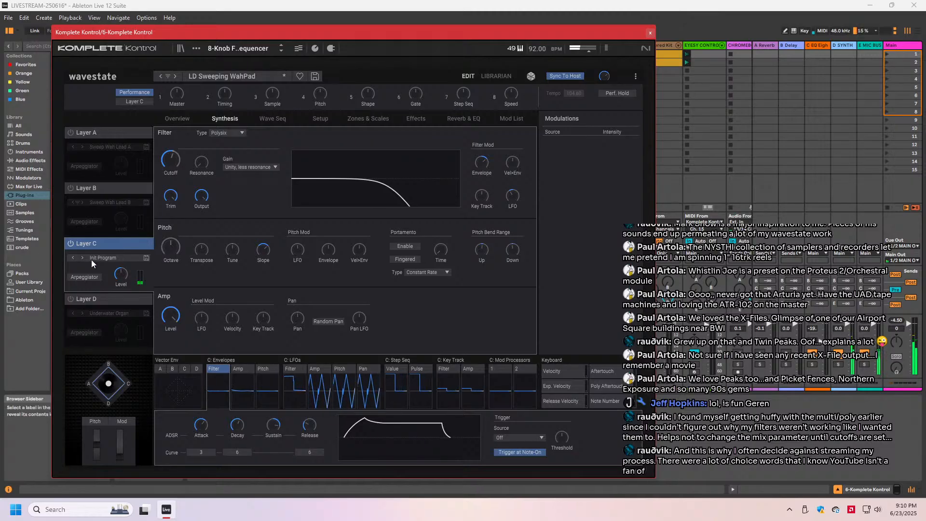
- Start saving Layer C's program under the name Pleasant Pad, filling in the author and collection
click(147, 258)
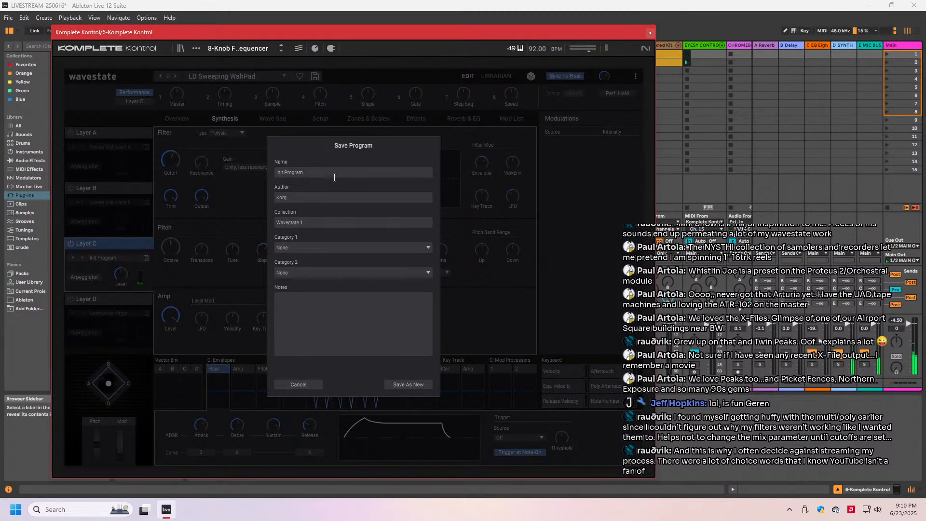
text(Pleasant Pa)
key(BackSpace)
key(BackSpace)
key(BackSpace)
key(BackSpace)
text(GerenMN)
key(Tab)
key(BackSpace)
key(Tab)
key(ctrl+a)
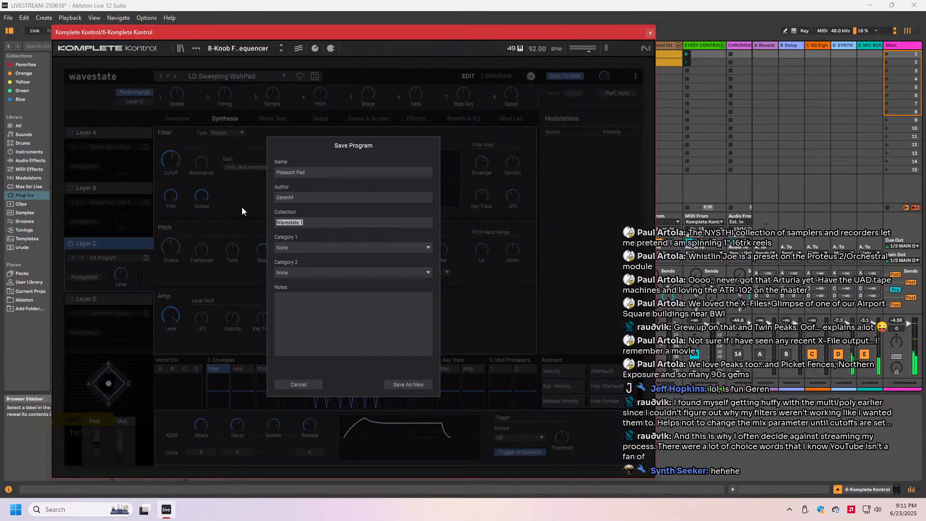
text(GerenM)
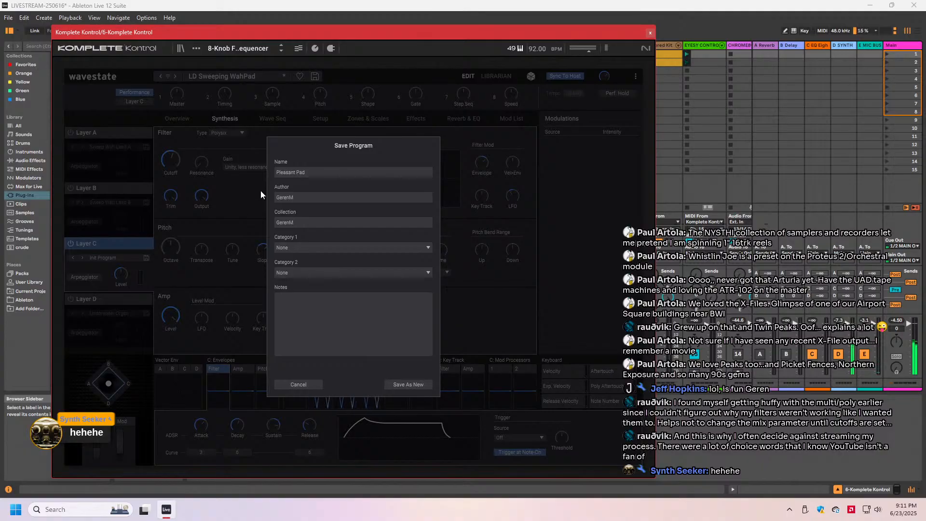
- Assign Pleasant Pad to the Pad and Synth categories and save it as a new program
click(334, 247)
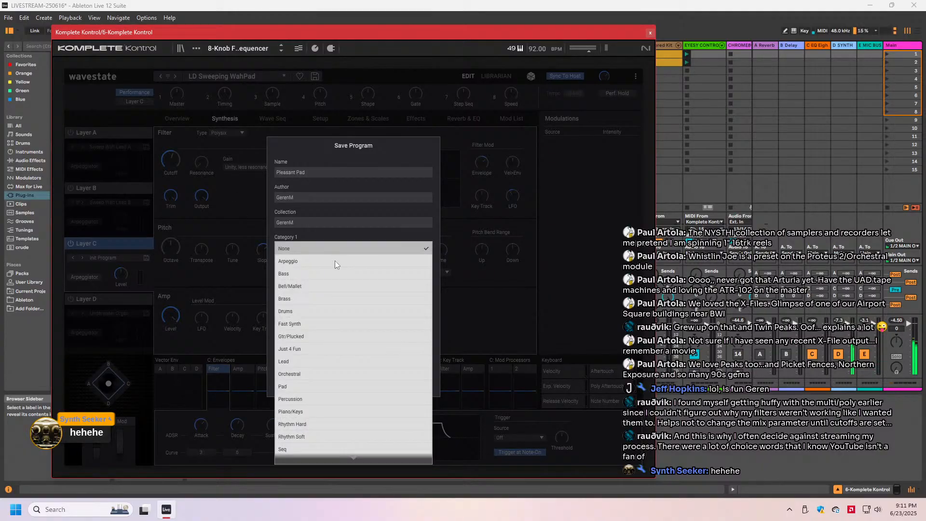
click(328, 386)
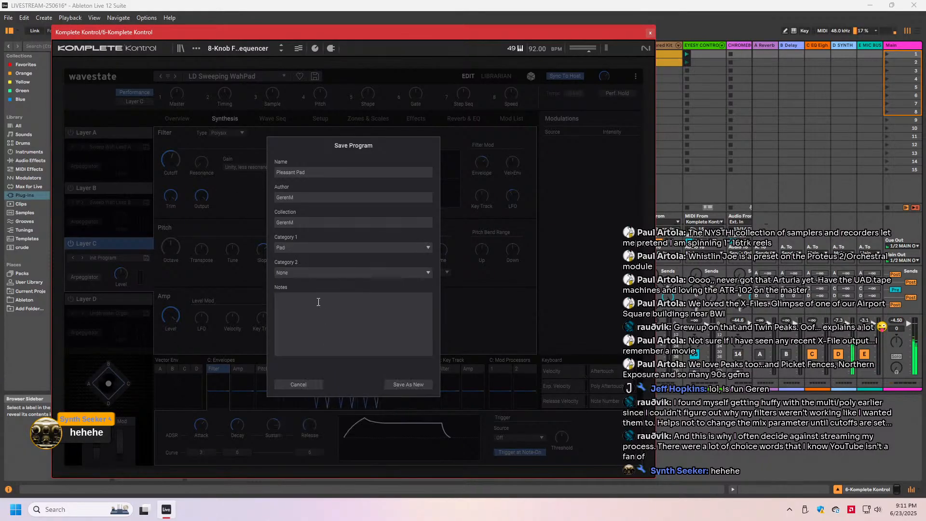
click(306, 272)
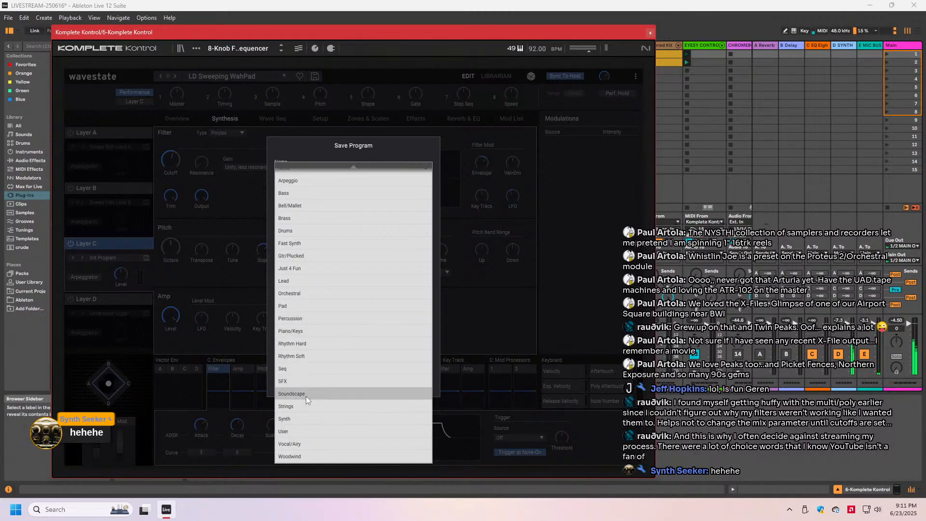
click(300, 419)
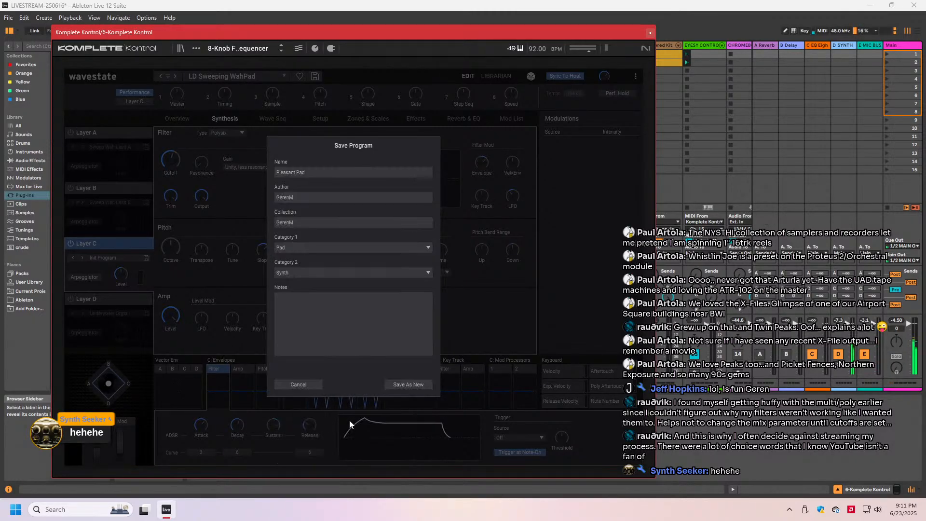
click(402, 386)
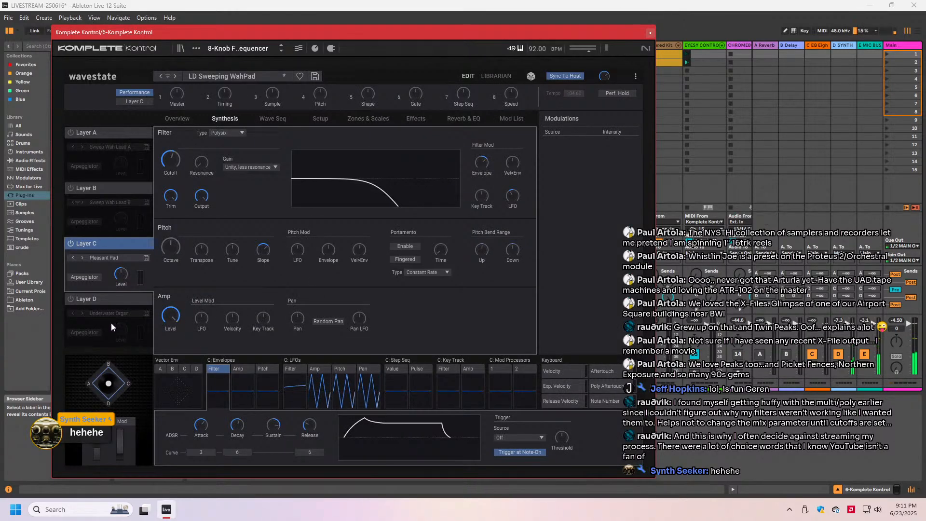
- Turn Layers D, A and B back on so all four layers sound together
click(71, 300)
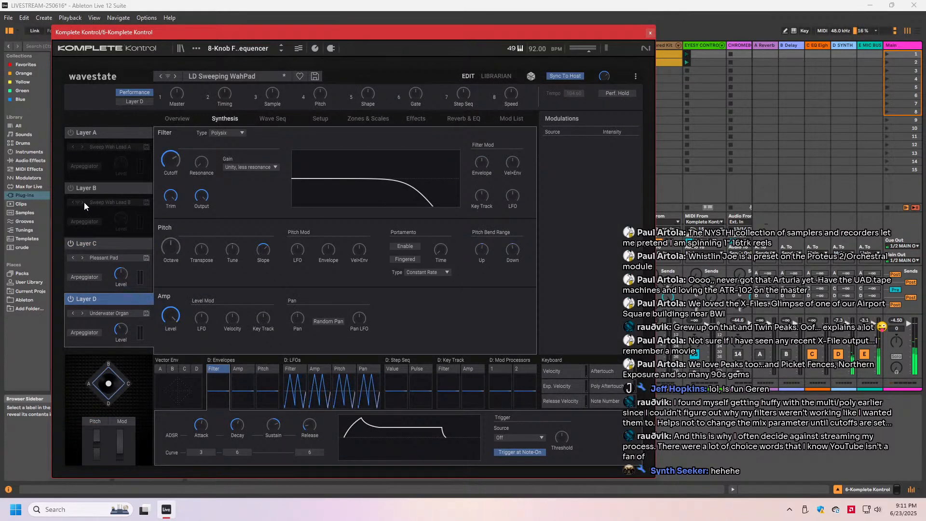
click(70, 188)
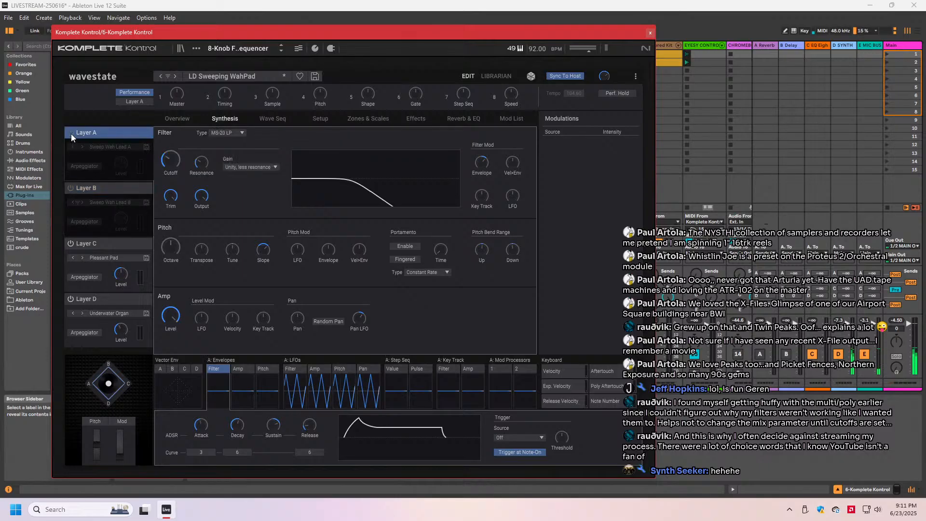
click(70, 133)
click(70, 188)
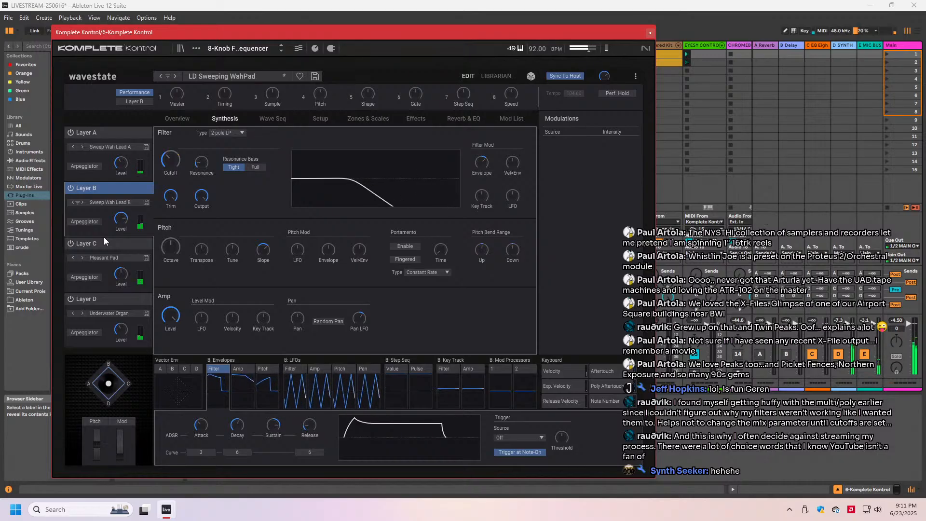
- Save the LD Sweeping WahPad performance, overwriting the existing version
mouse_move(167, 153)
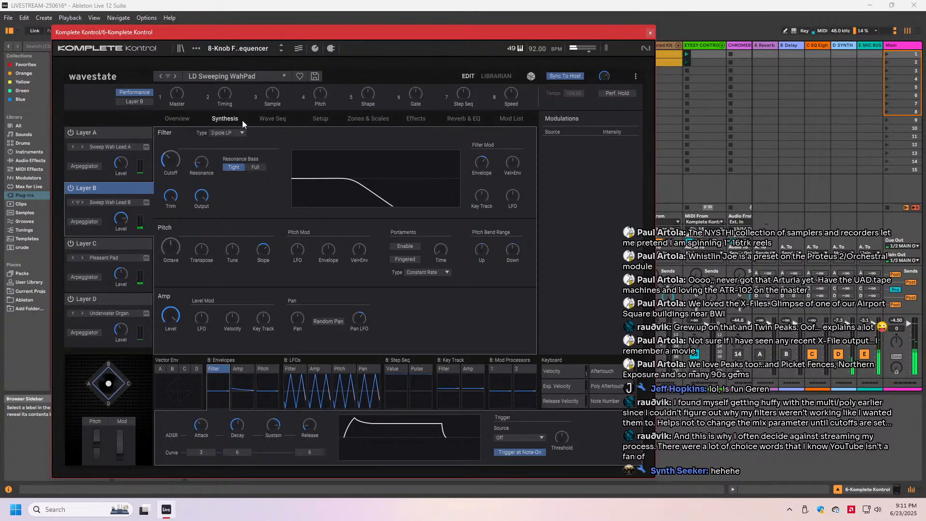
click(316, 77)
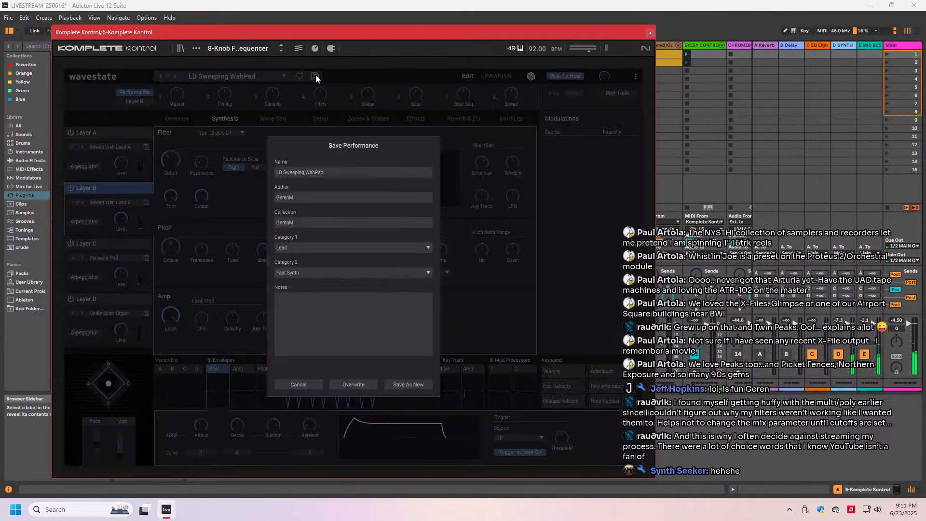
click(355, 384)
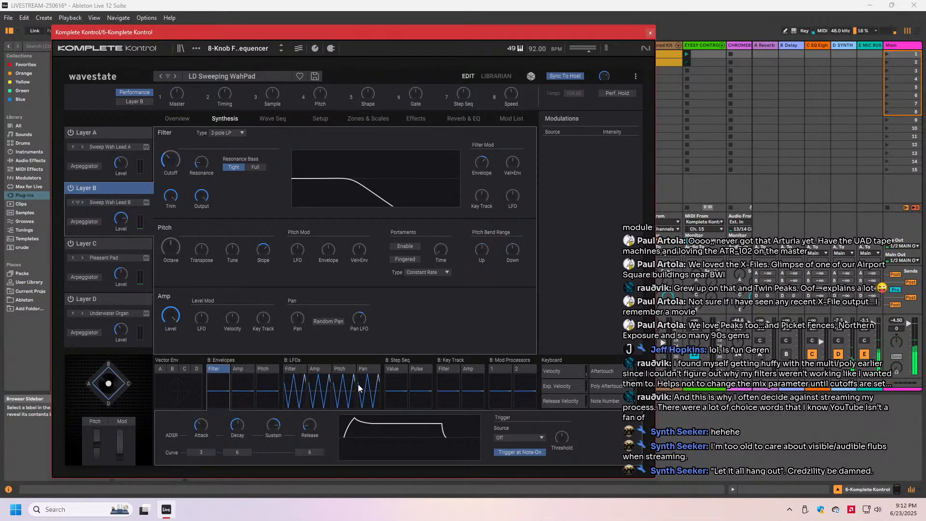
- Switch to the 5 Komplete Kontrol track to bring up its Late To The Party performance
mouse_move(356, 37)
mouse_down()
mouse_move(361, 83)
mouse_move(363, 30)
mouse_up()
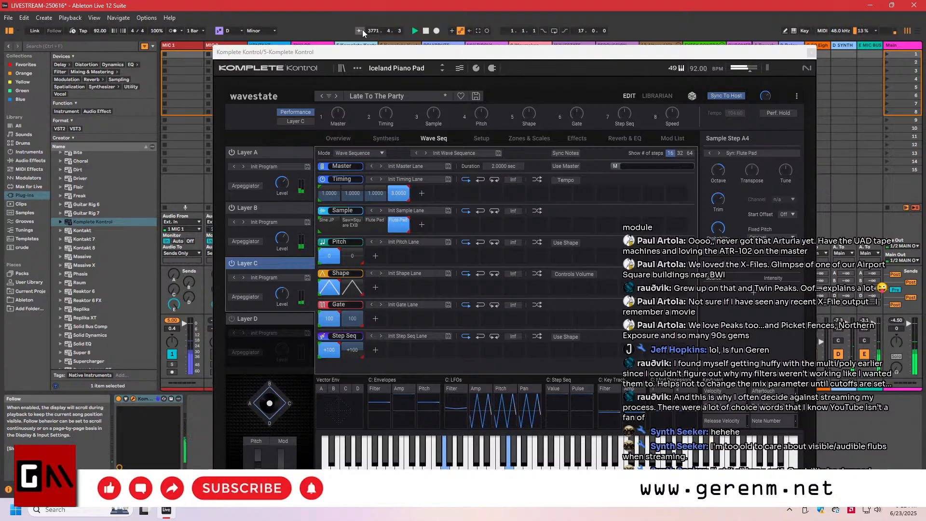
key(Left)
key(Right)
key(Right)
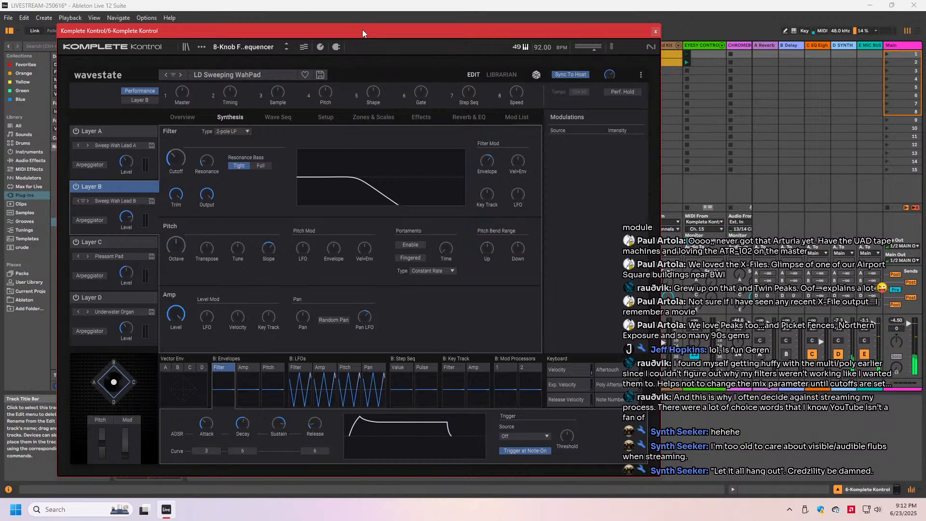
key(Left)
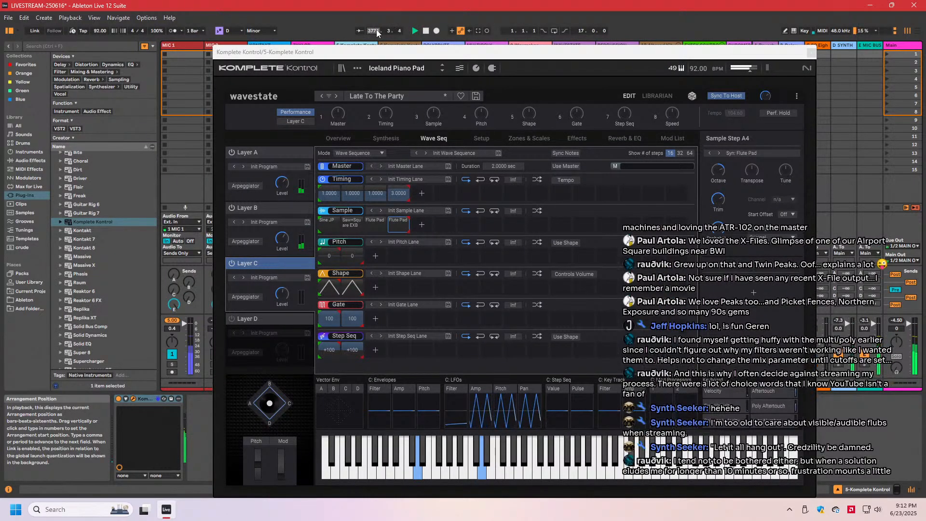
drag(426, 54, 614, 16)
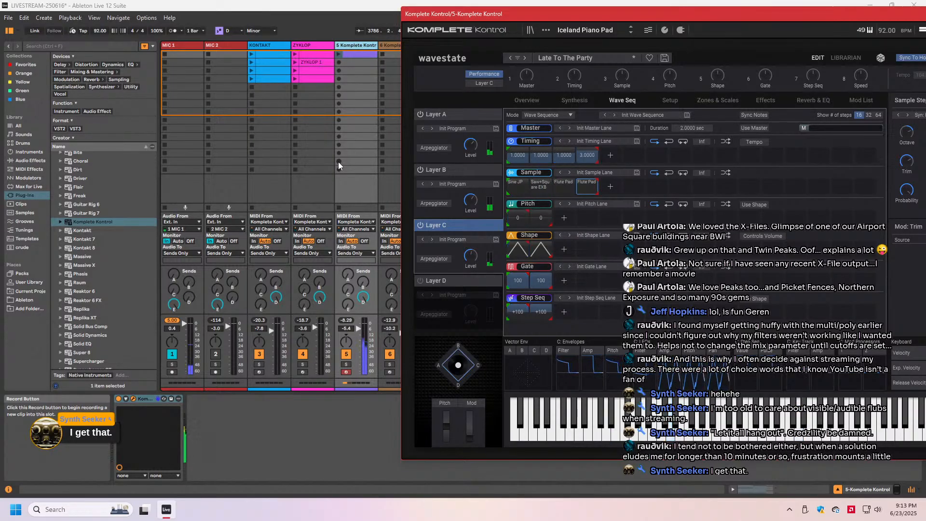
drag(523, 15, 331, 37)
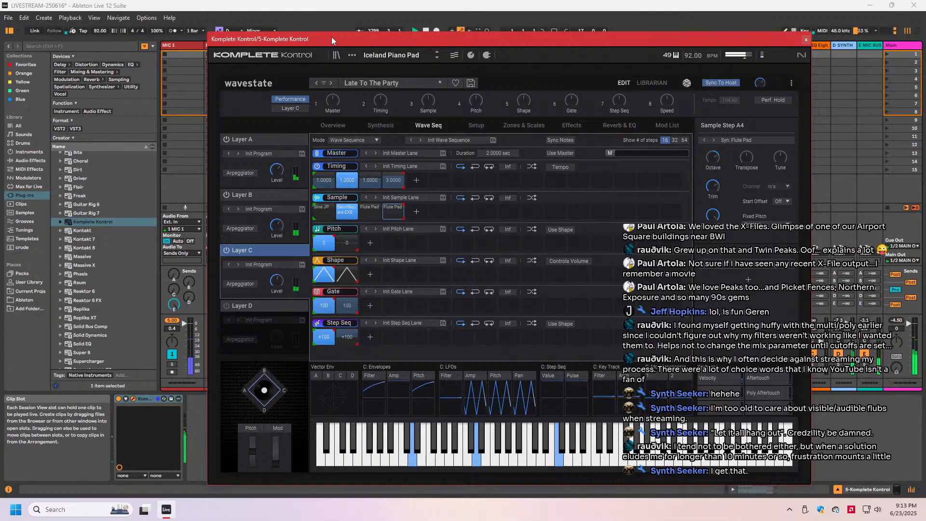
drag(473, 36, 431, 86)
click(295, 78)
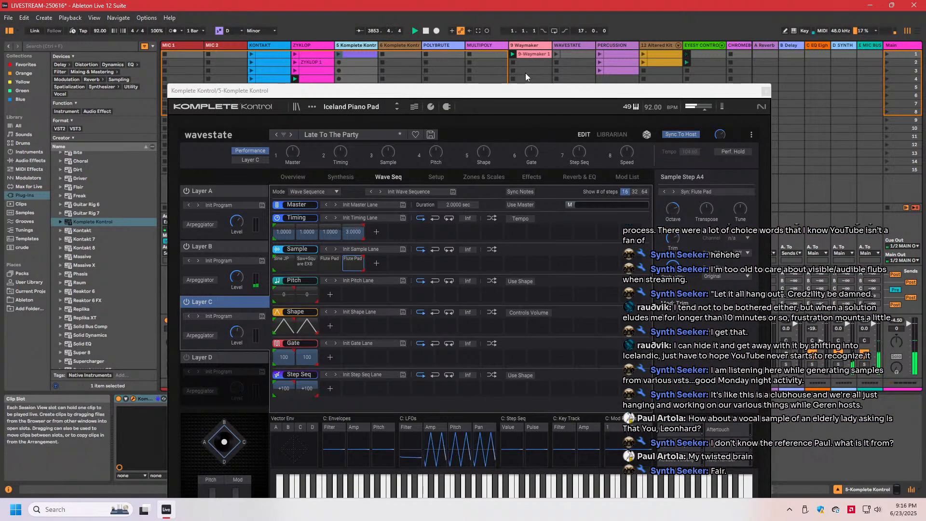
drag(524, 91, 366, 67)
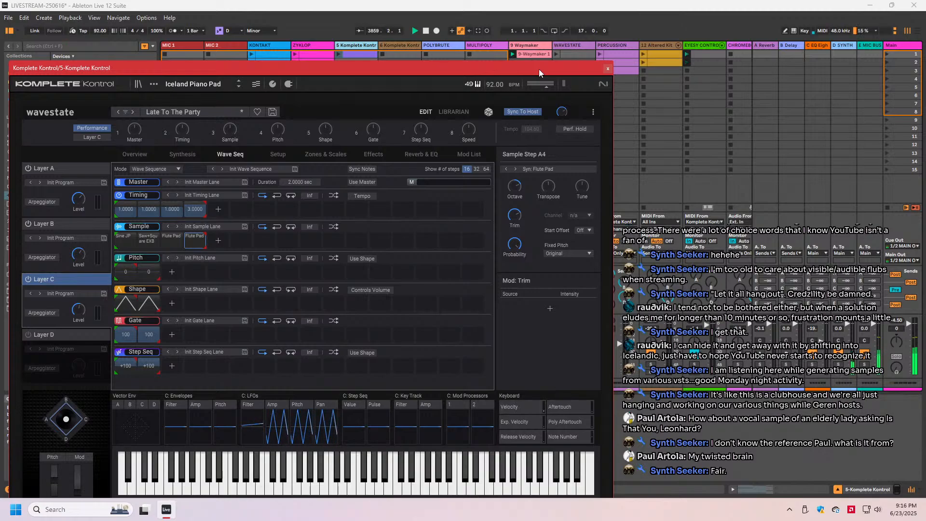
- Move the plug-in window clear of the mixer, activate the WAVESTATE track 10, and bring the window back
drag(476, 71, 495, 410)
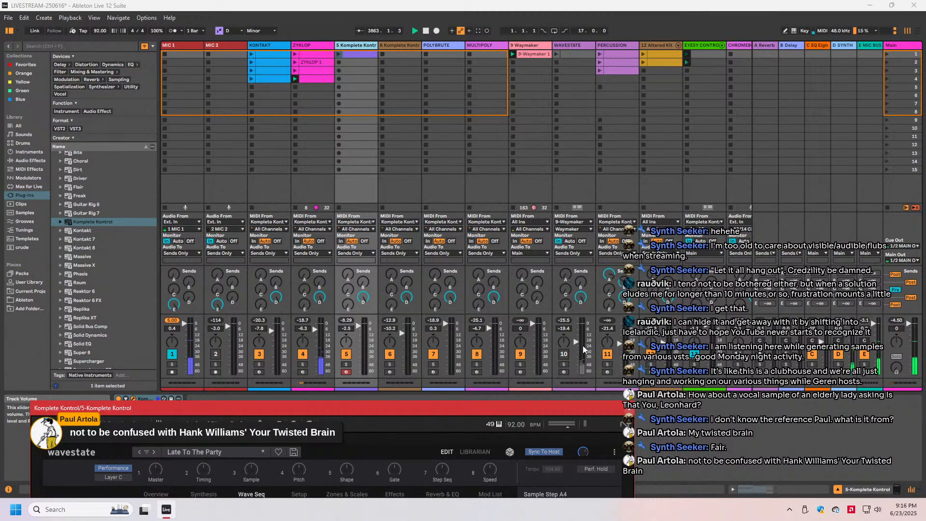
click(563, 354)
drag(497, 408, 479, 52)
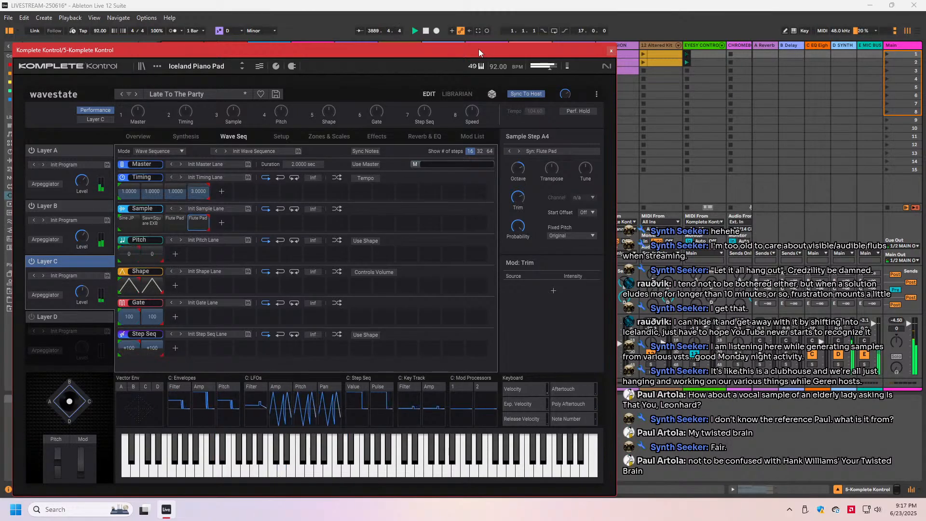
- Step through the neighbouring tracks and return to 6 Komplete Kontrol with its LD Sweeping WahPad performance
key(Right)
key(Right)
key(Right)
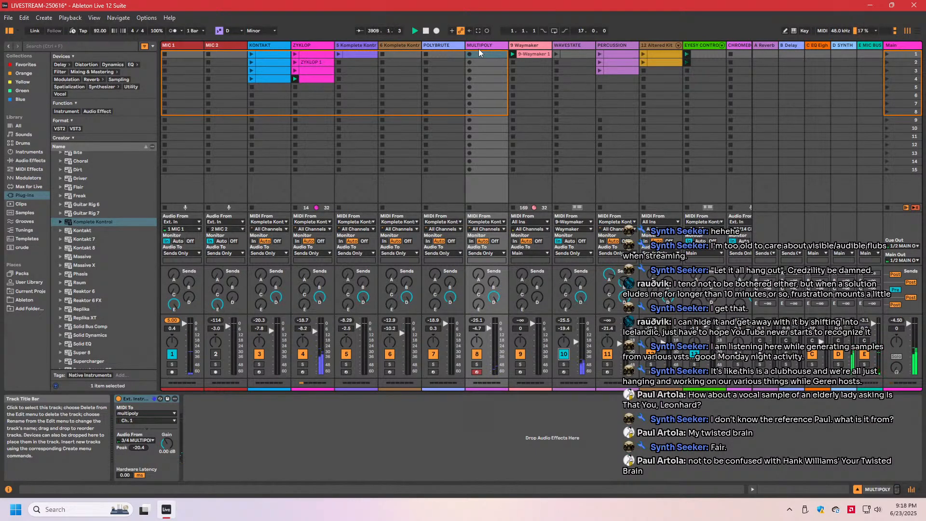
key(Left)
key(Left)
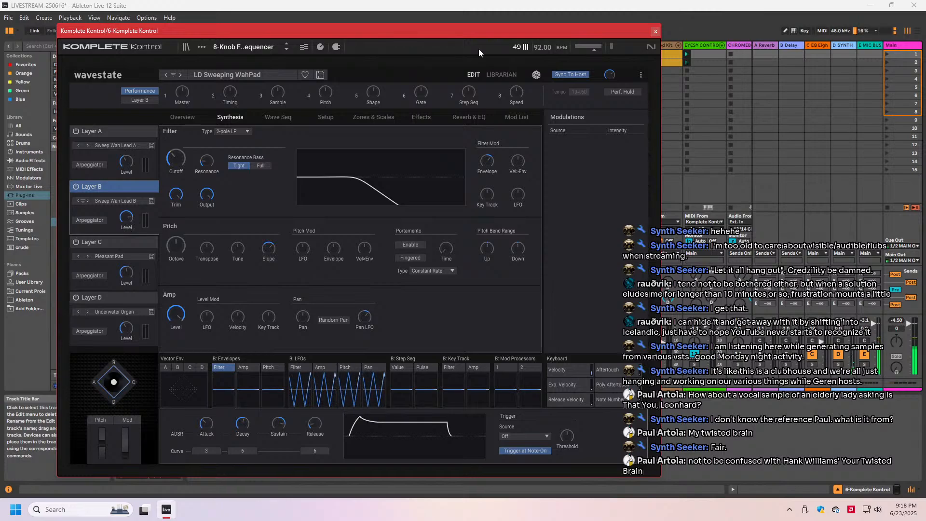